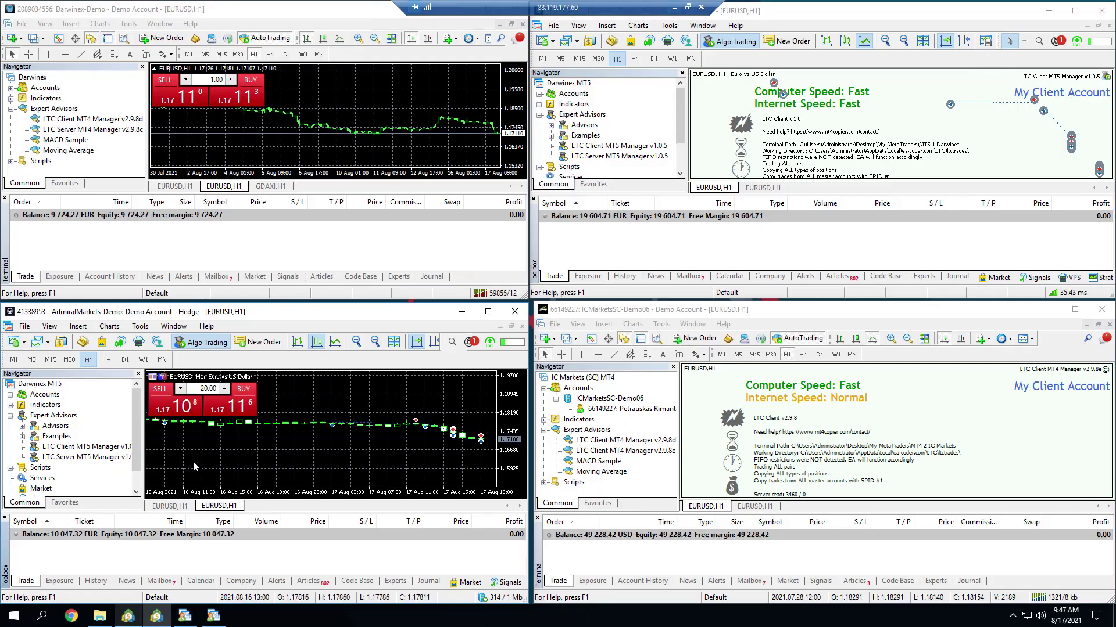
- Show the EURUSD,H1 charts so Darwinex's LTC Server panel sits beside AdmiralMarkets' LTC Client panel
click(169, 505)
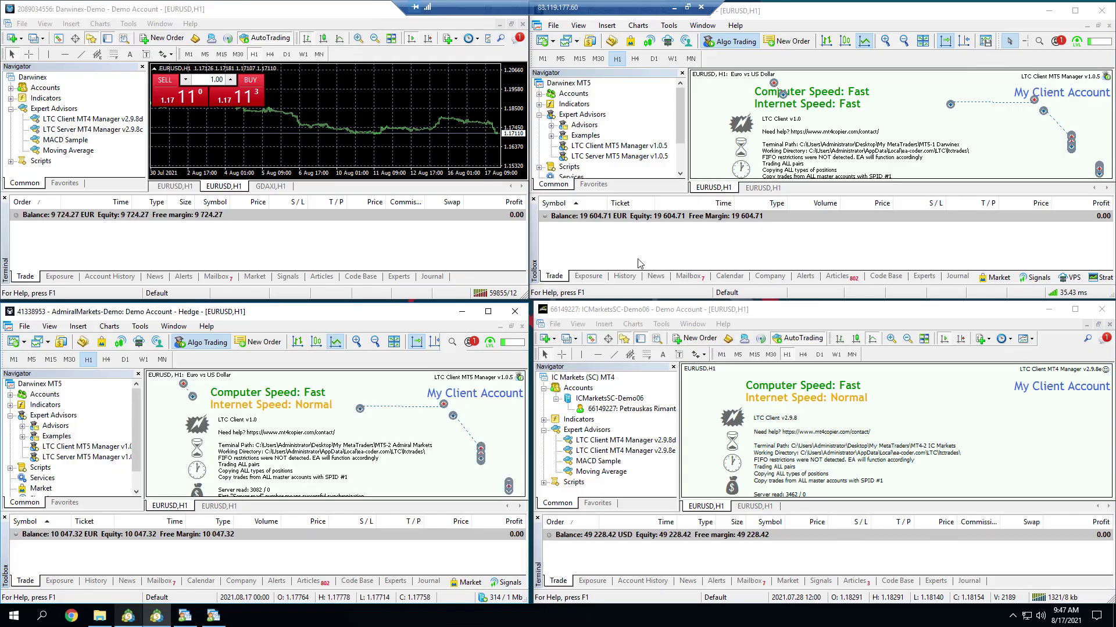
click(176, 187)
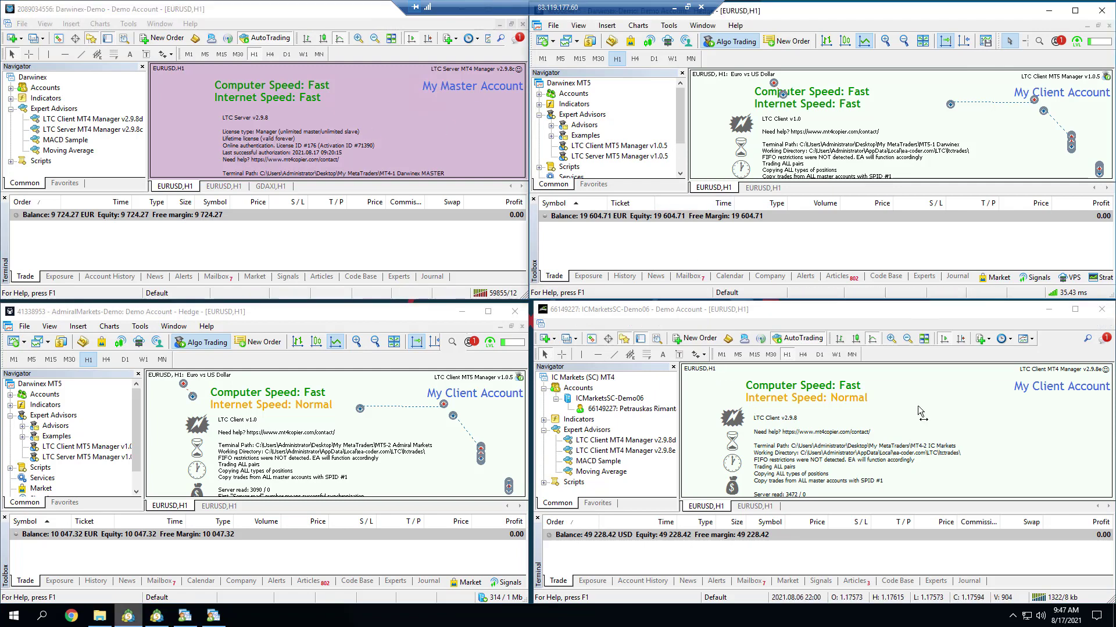
click(498, 414)
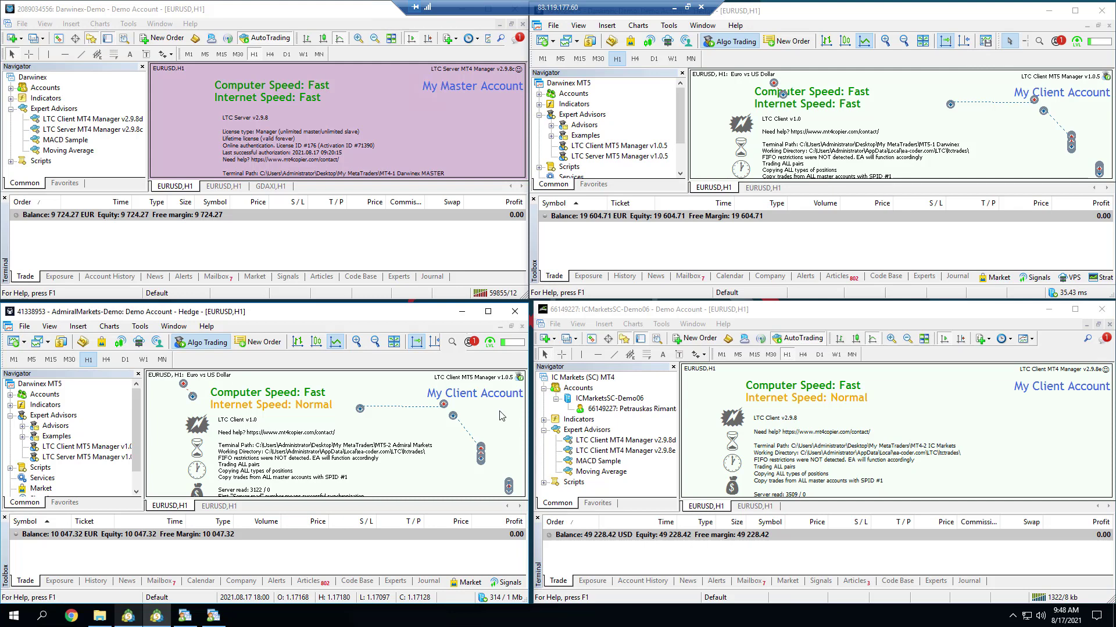
- Reveal two checklist bullets: get the client's MetaTrader login details, and download MetaTrader from the broker
click(674, 7)
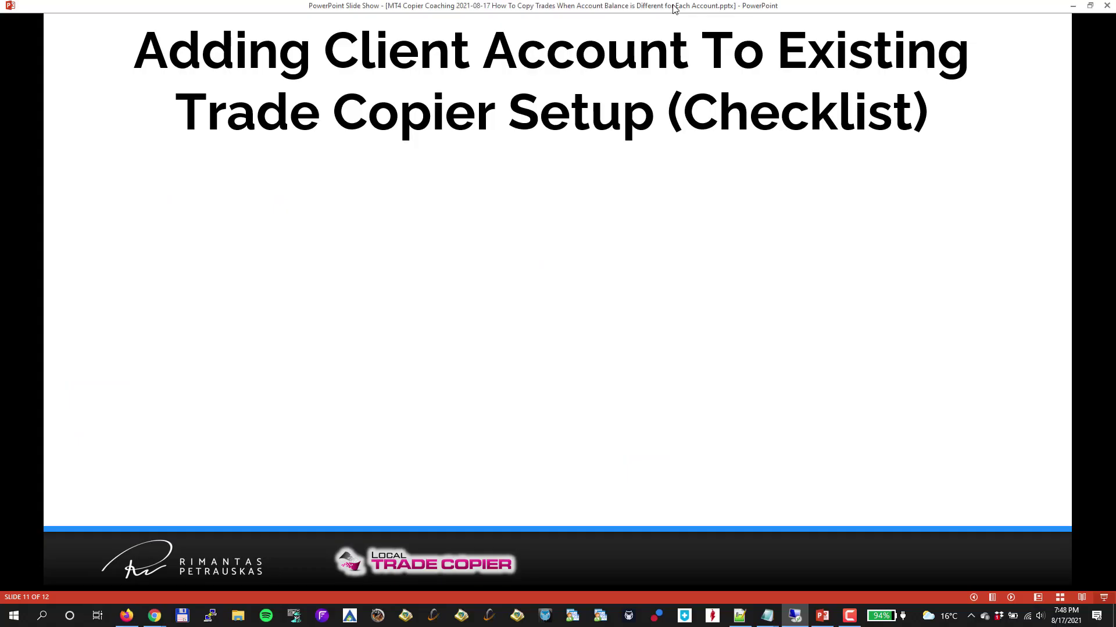
key(Right)
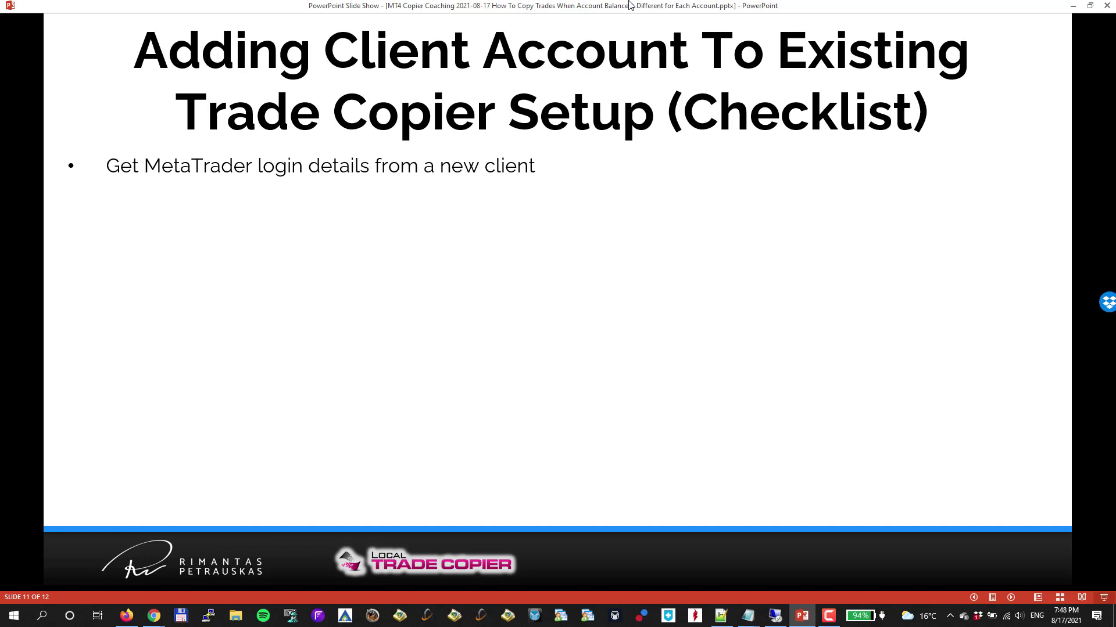
key(Right)
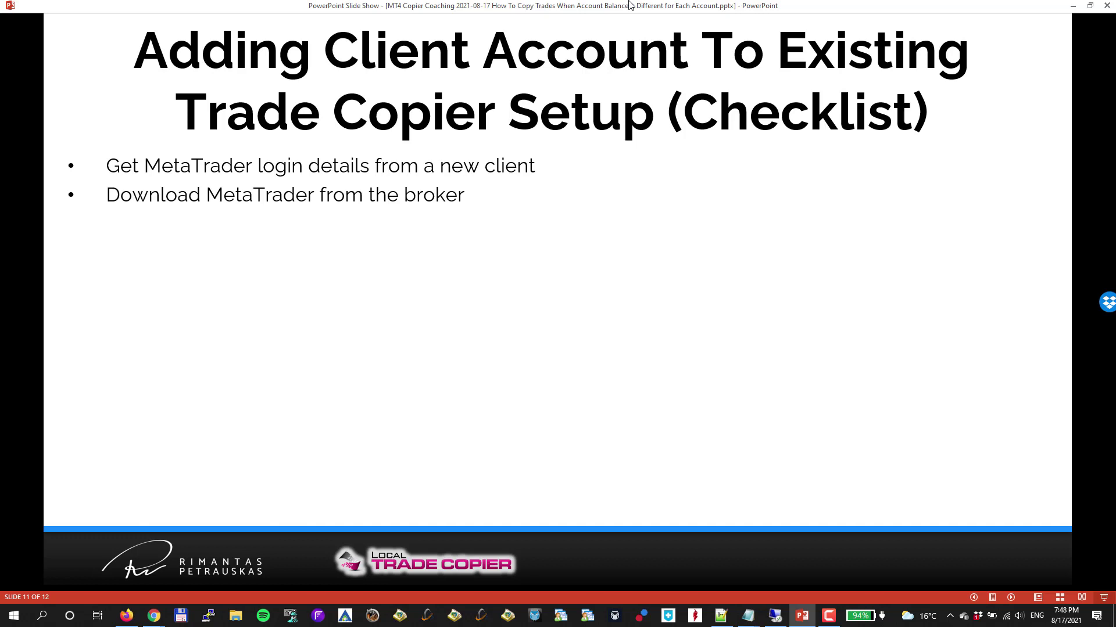
- Open mt-logins.txt from the Downloads folder in Notepad
click(775, 616)
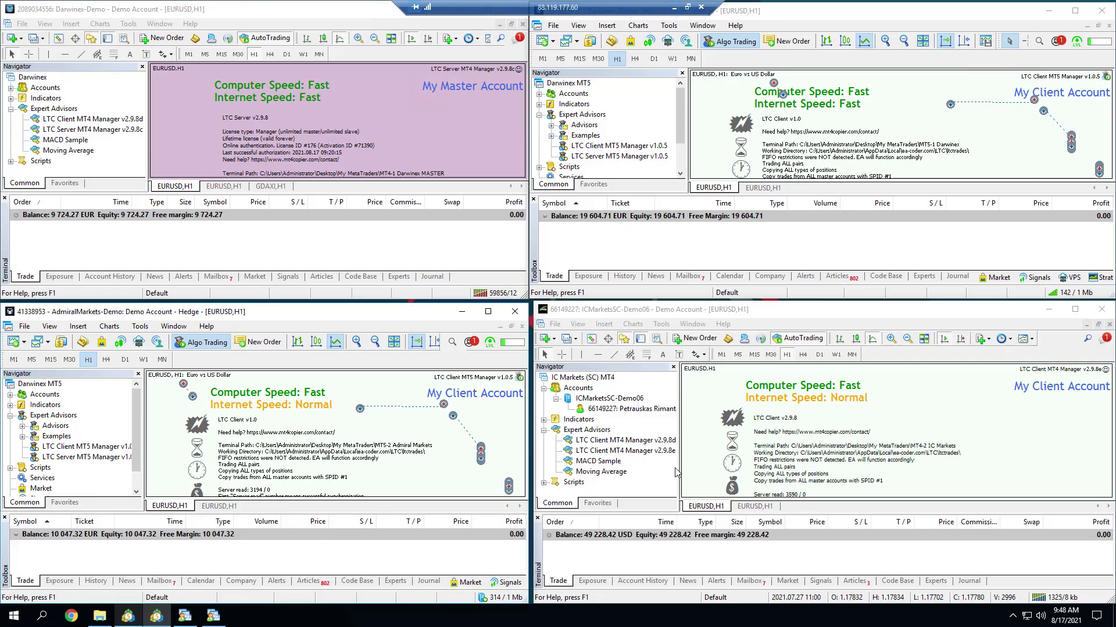
click(100, 616)
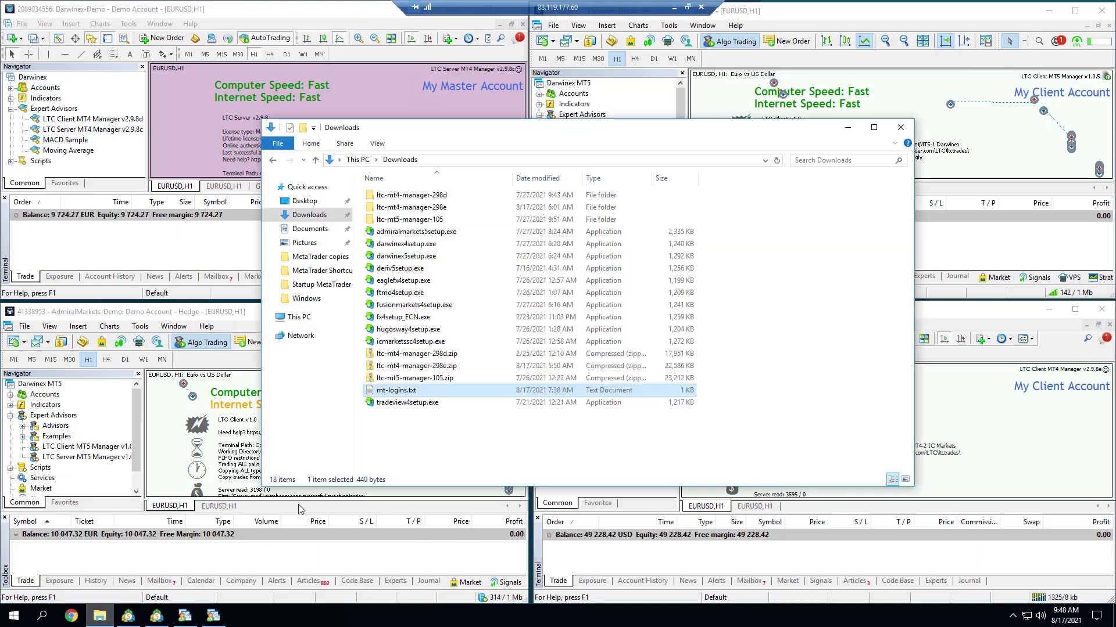
double_click(420, 392)
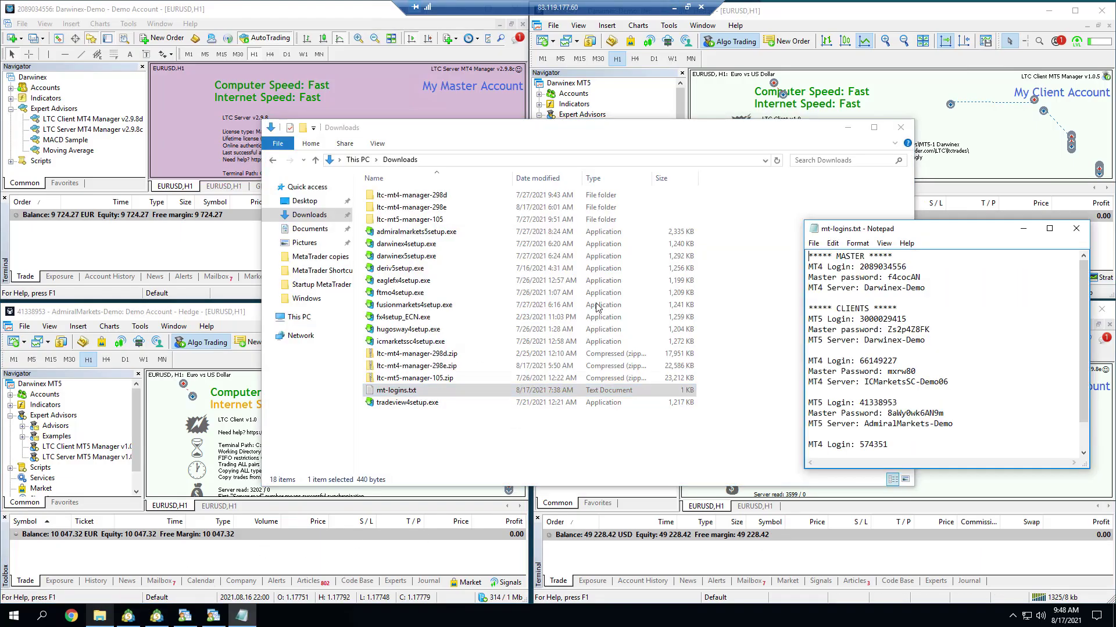
click(901, 127)
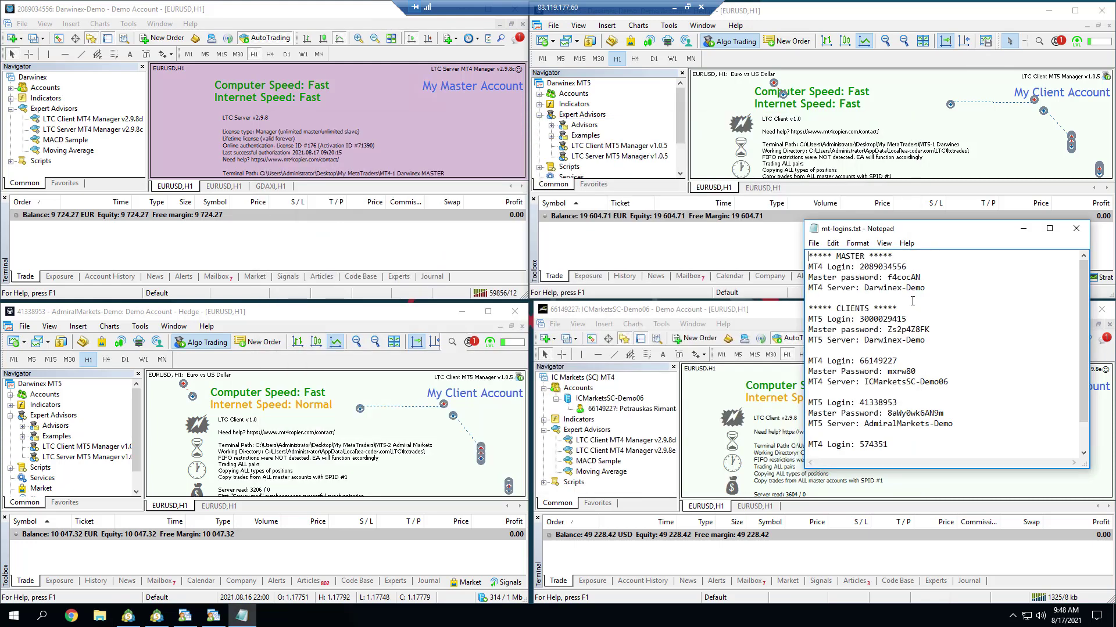
- Highlight the three GBEbrokers-Demo login lines to review the new client's details
drag(808, 256, 962, 424)
scroll(937, 405, down, 1)
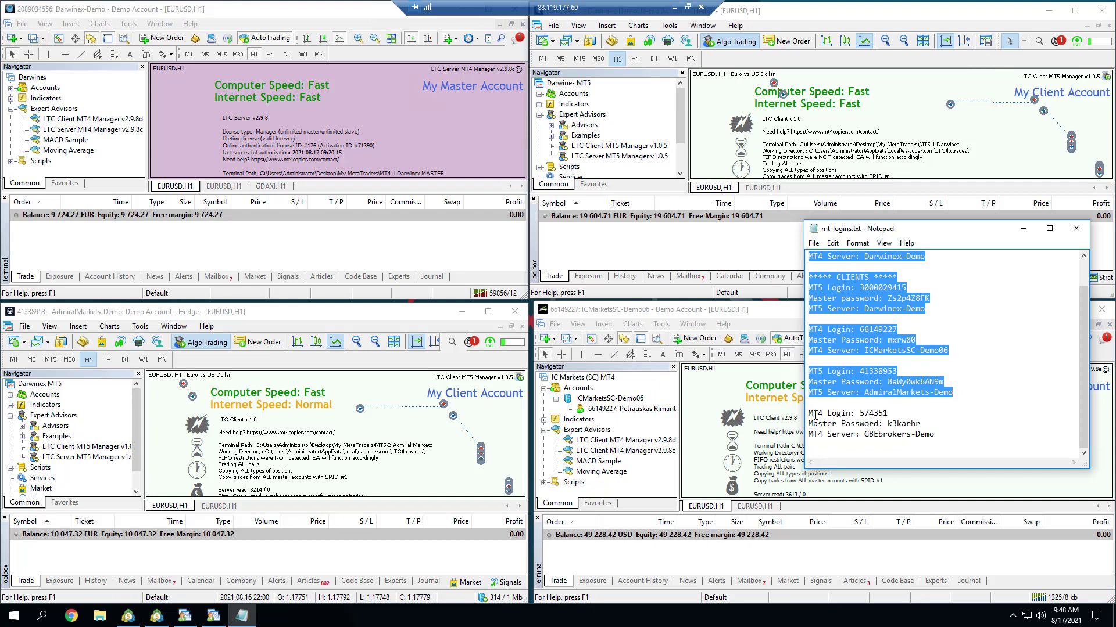
drag(810, 413, 944, 437)
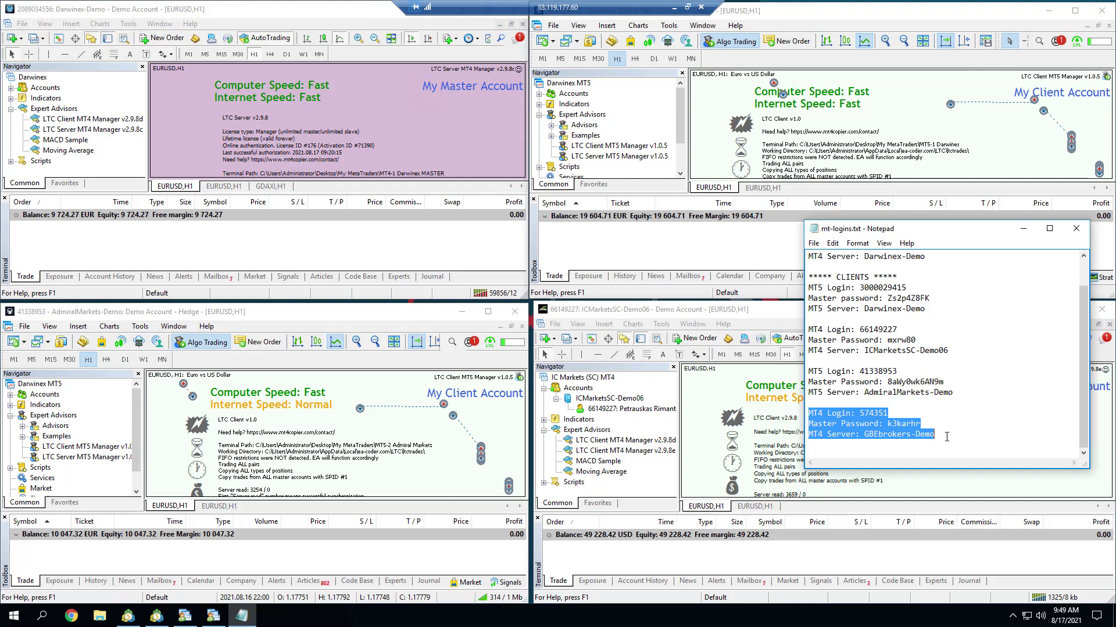
click(891, 413)
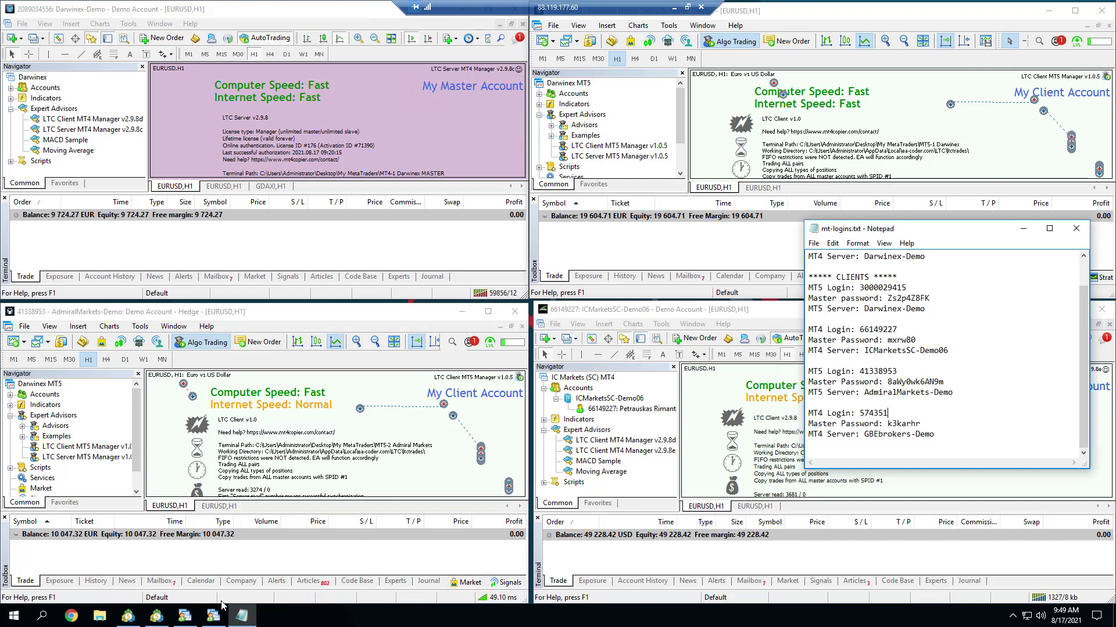
click(100, 620)
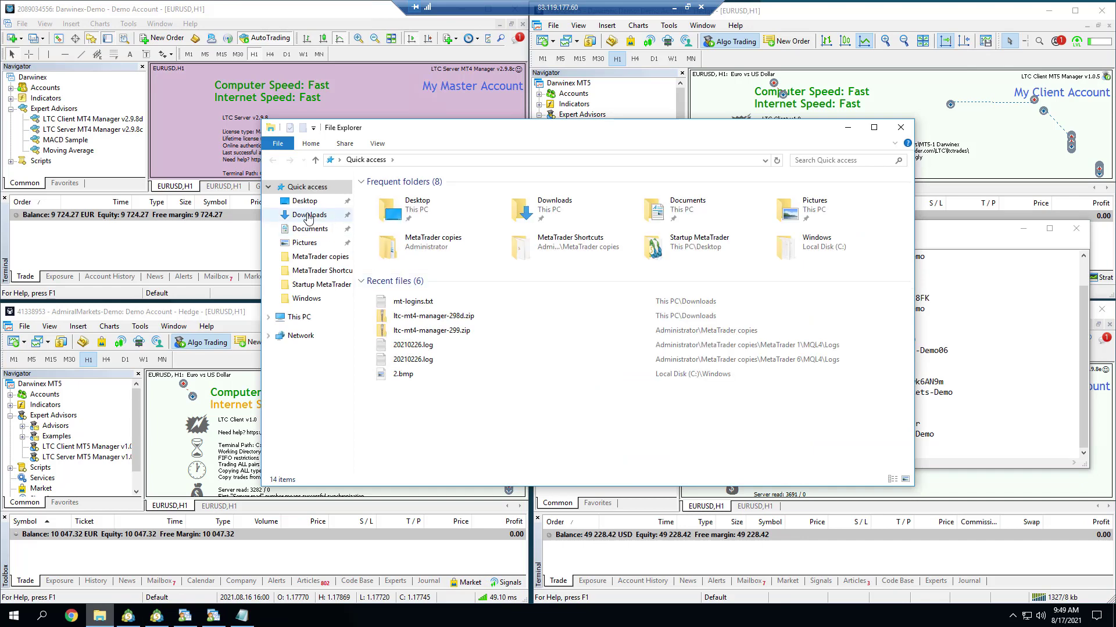
- Copy the MT4-2 IC Markets folder in Desktop > My MetaTraders and paste a duplicate
click(306, 201)
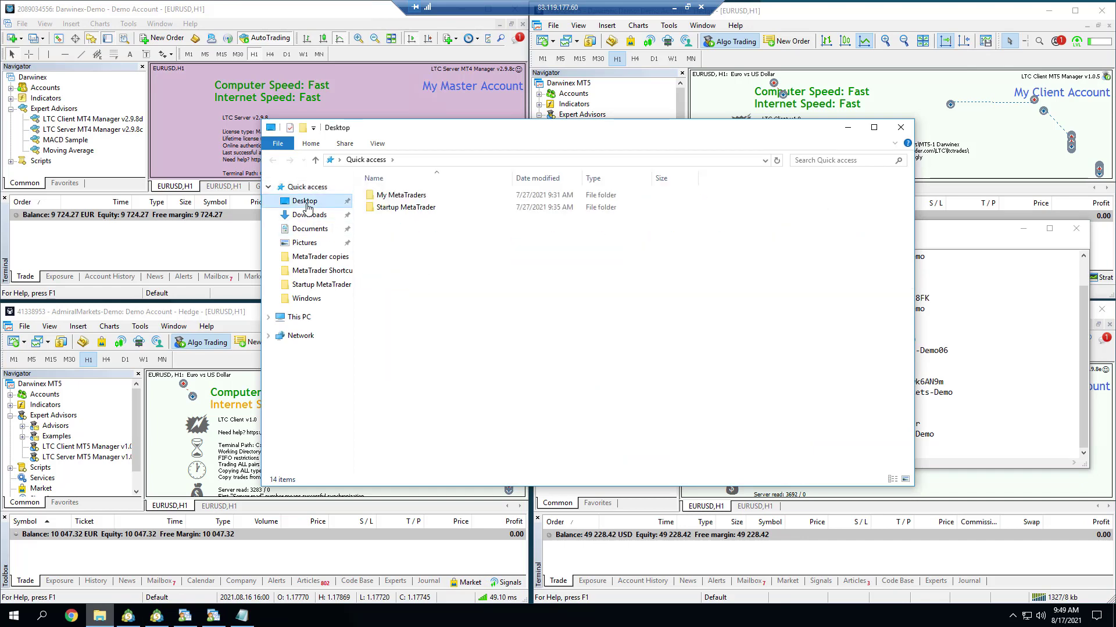
double_click(400, 196)
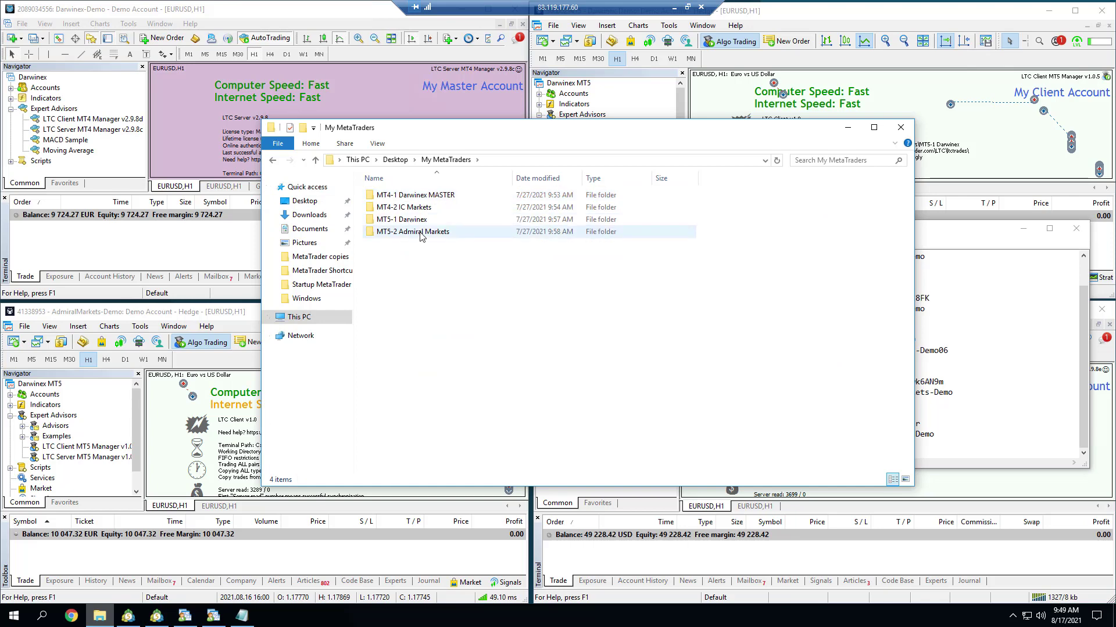
click(414, 209)
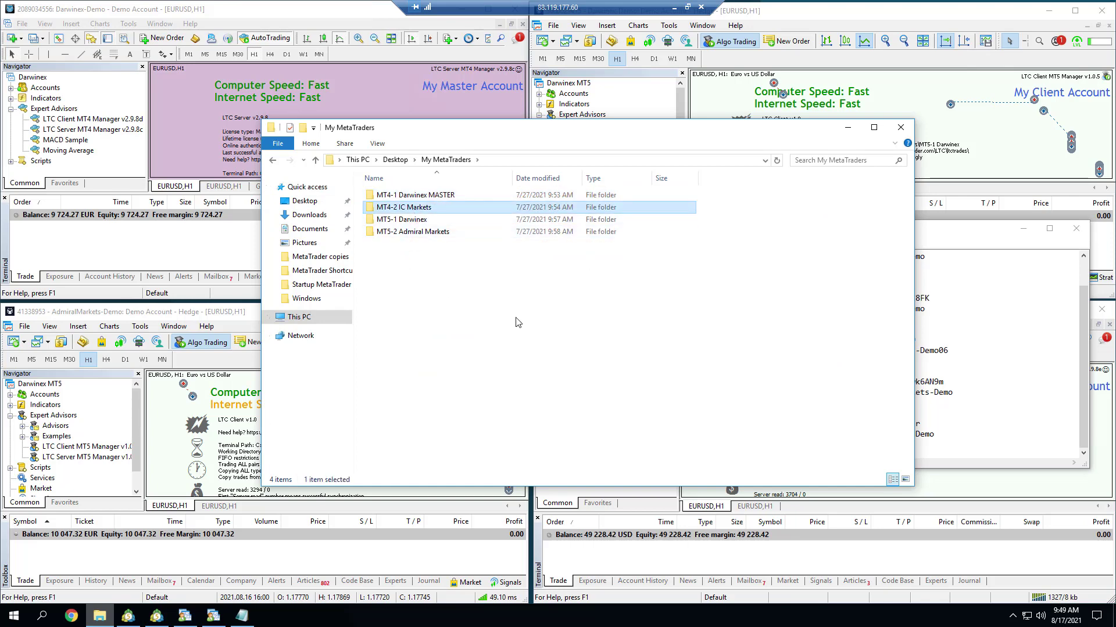
click(964, 236)
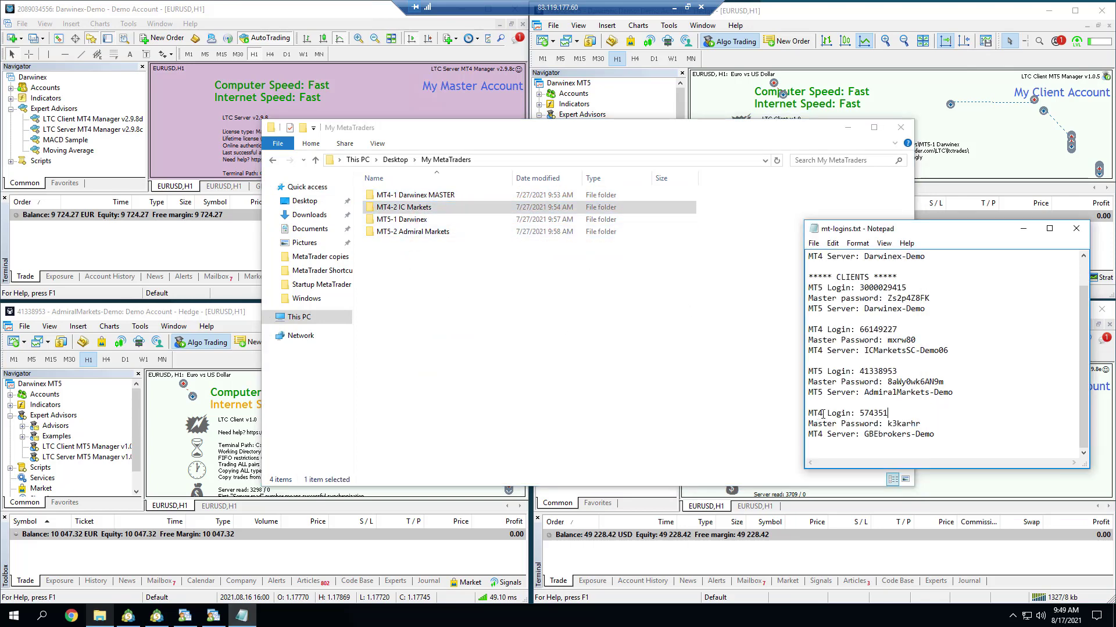
click(434, 211)
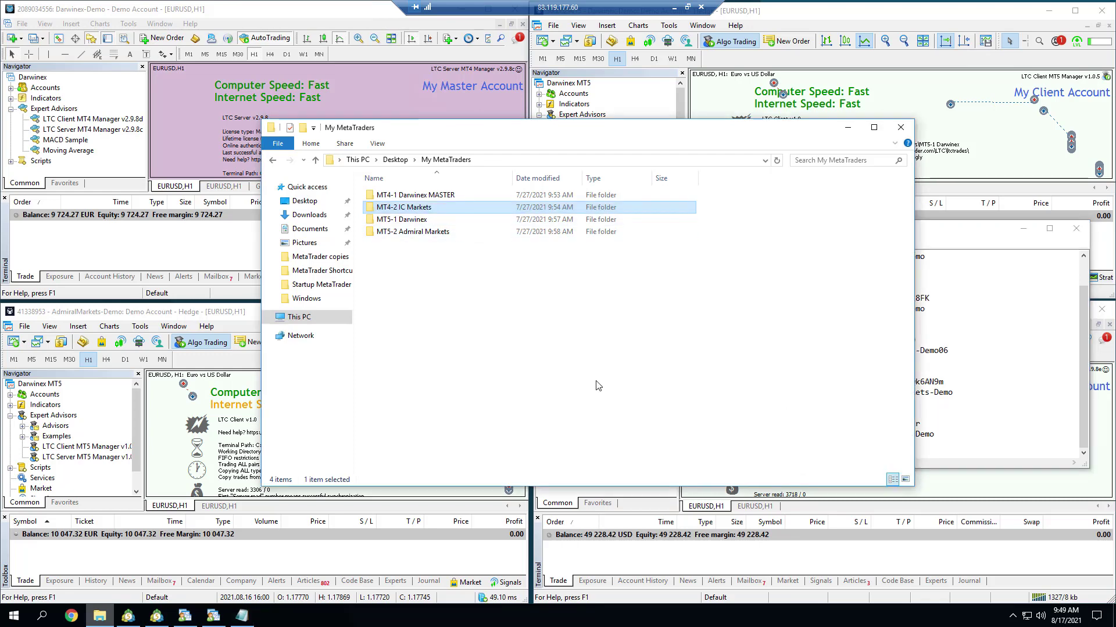
right_click(466, 208)
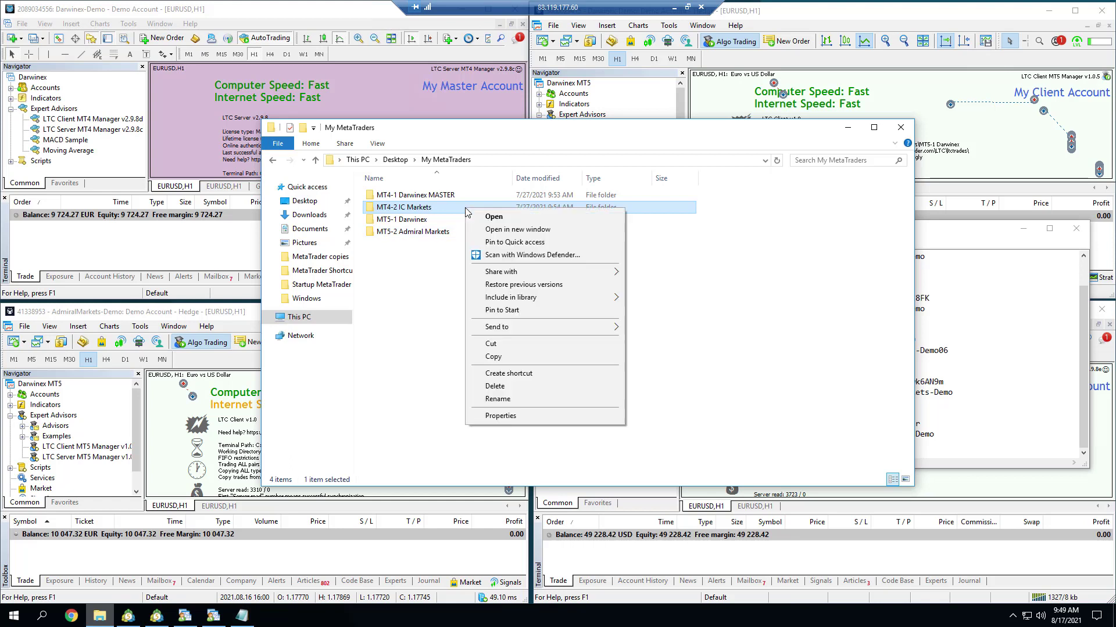
click(492, 356)
right_click(446, 289)
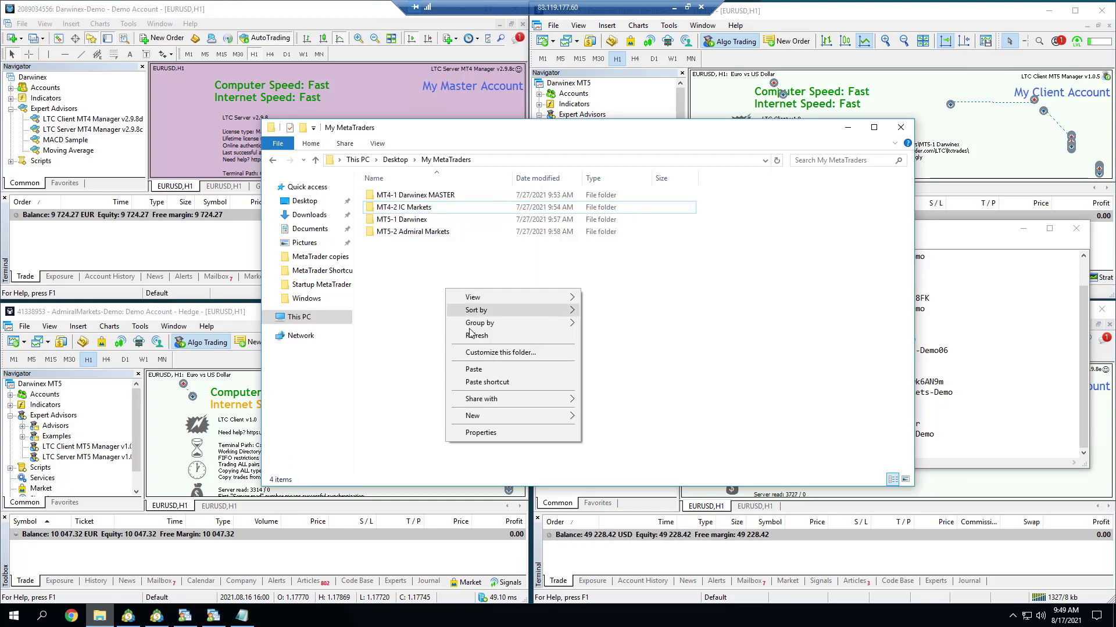
click(493, 370)
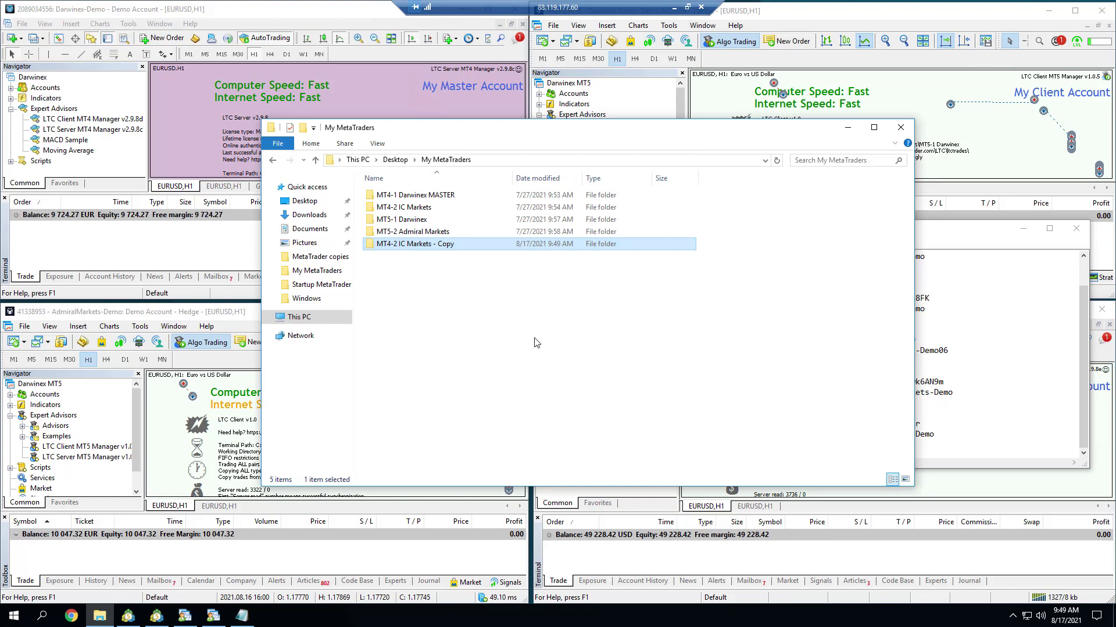
- Rename the pasted copy to MT4-3 GBEbrokers
key(F2)
key(End)
key(BackSpace)
key(BackSpace)
key(BackSpace)
key(BackSpace)
key(BackSpace)
key(BackSpace)
key(BackSpace)
key(BackSpace)
text(3)
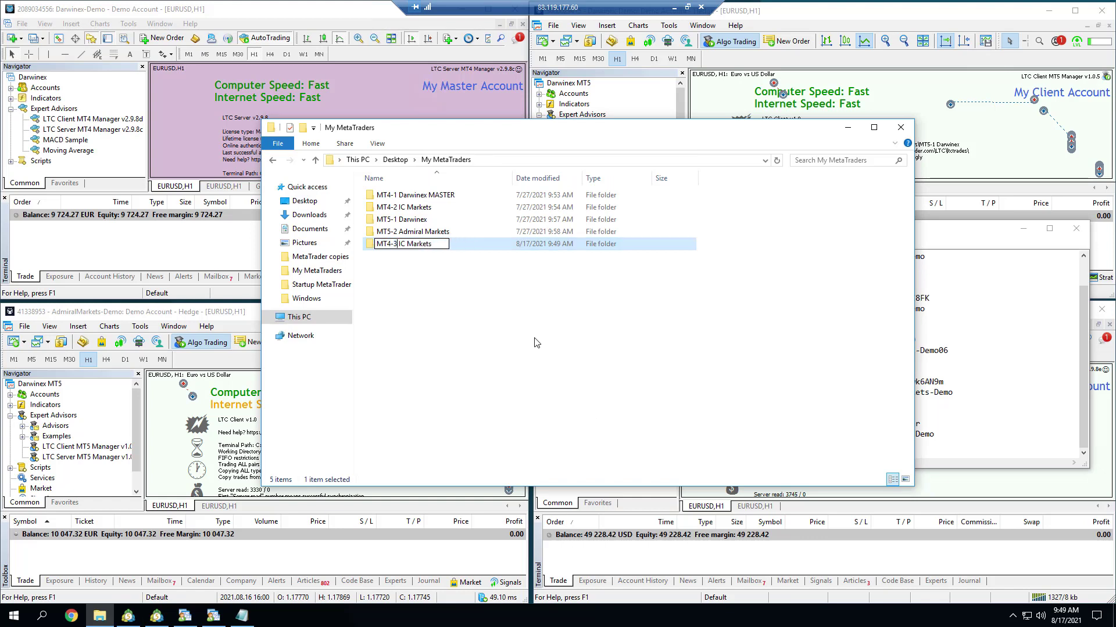
key(shift+End)
text(GBEbrokers)
key(Return)
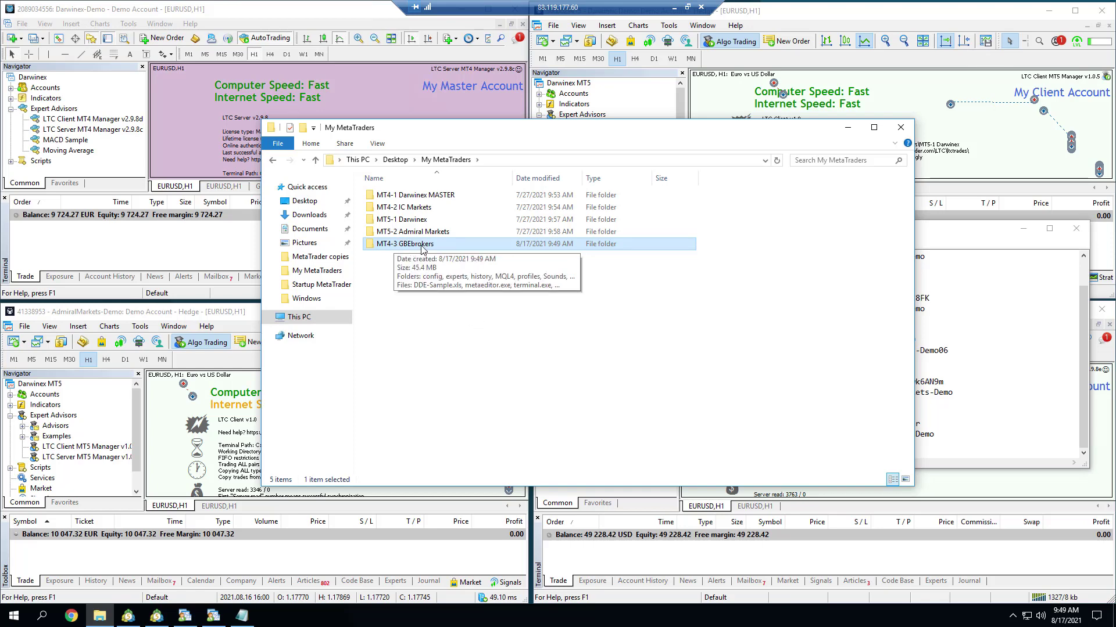
- Copy the GBEbrokers-Demo server name from the logins file
drag(666, 138, 491, 148)
drag(864, 435, 933, 434)
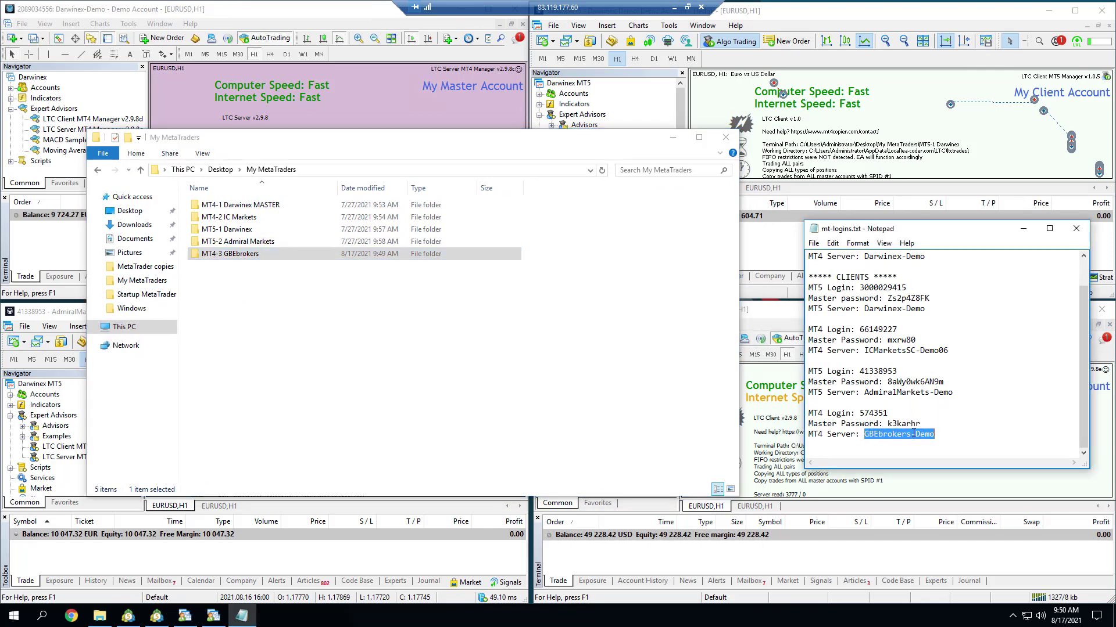
right_click(913, 434)
click(941, 471)
click(262, 259)
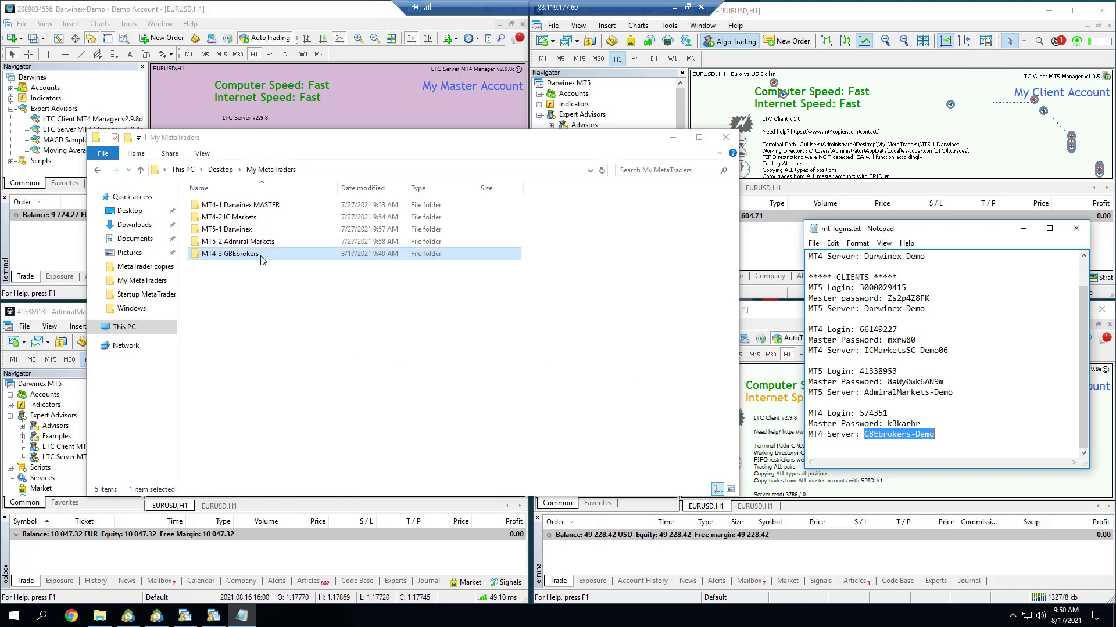
click(674, 7)
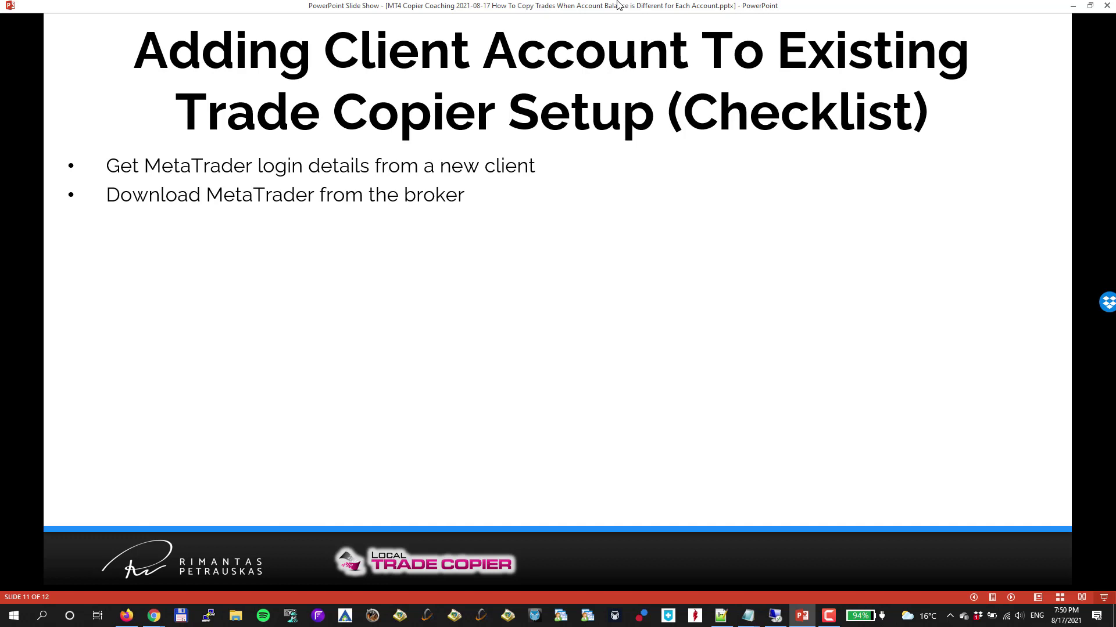
- Reveal three bullets: install MetaTrader, name the new folder, and create a startup shortcut
key(Right)
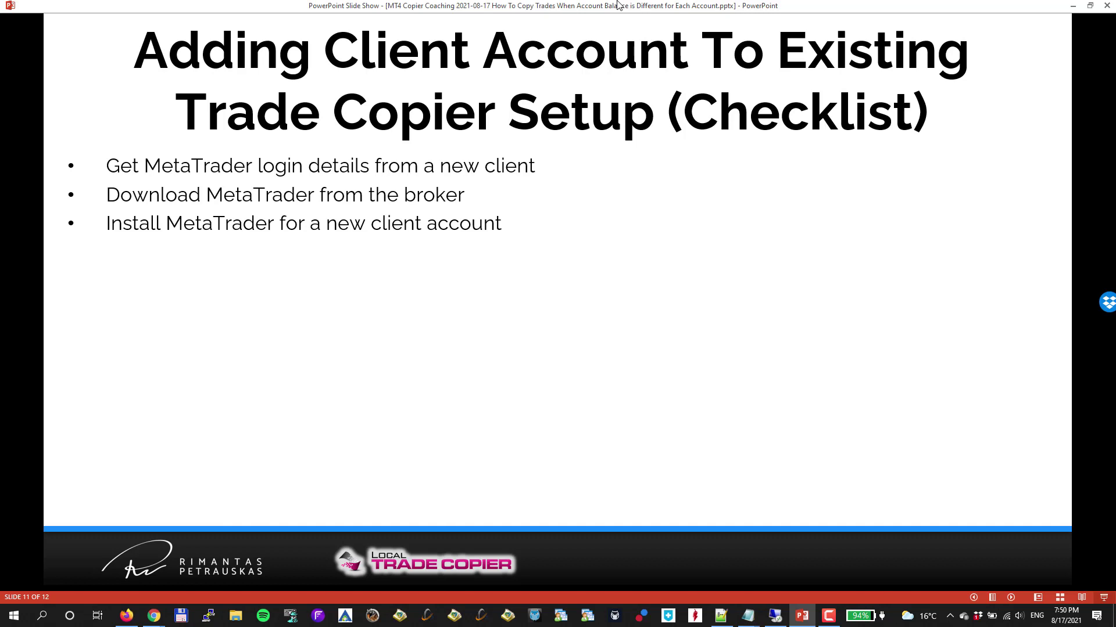
key(Right)
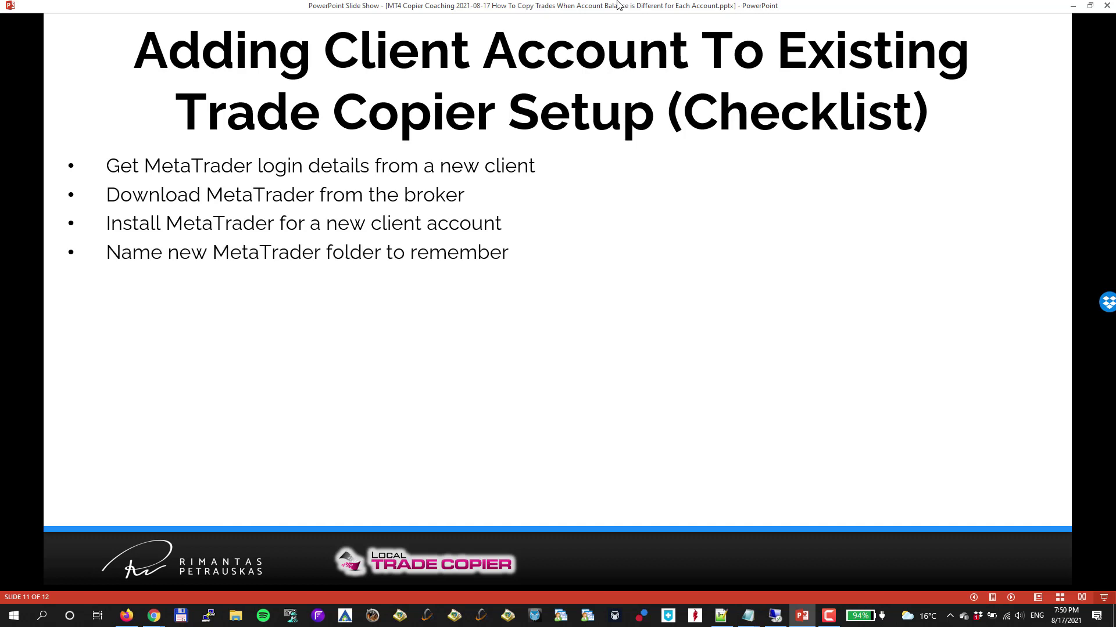
key(Right)
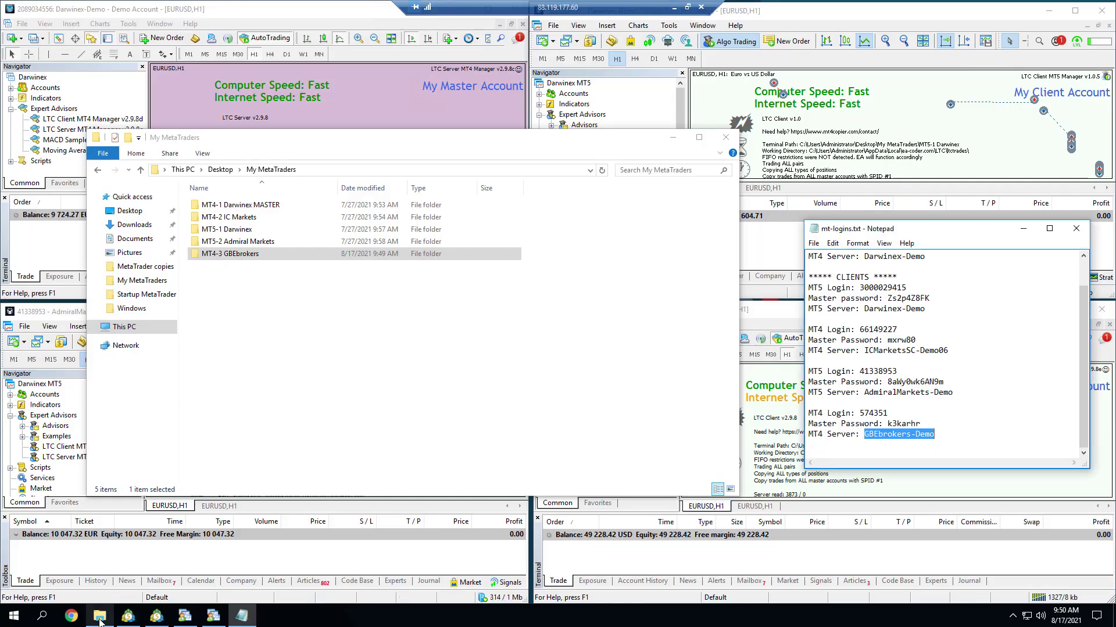
- Open the Desktop in a new Explorer window and enter the Startup MetaTrader folder
click(99, 617)
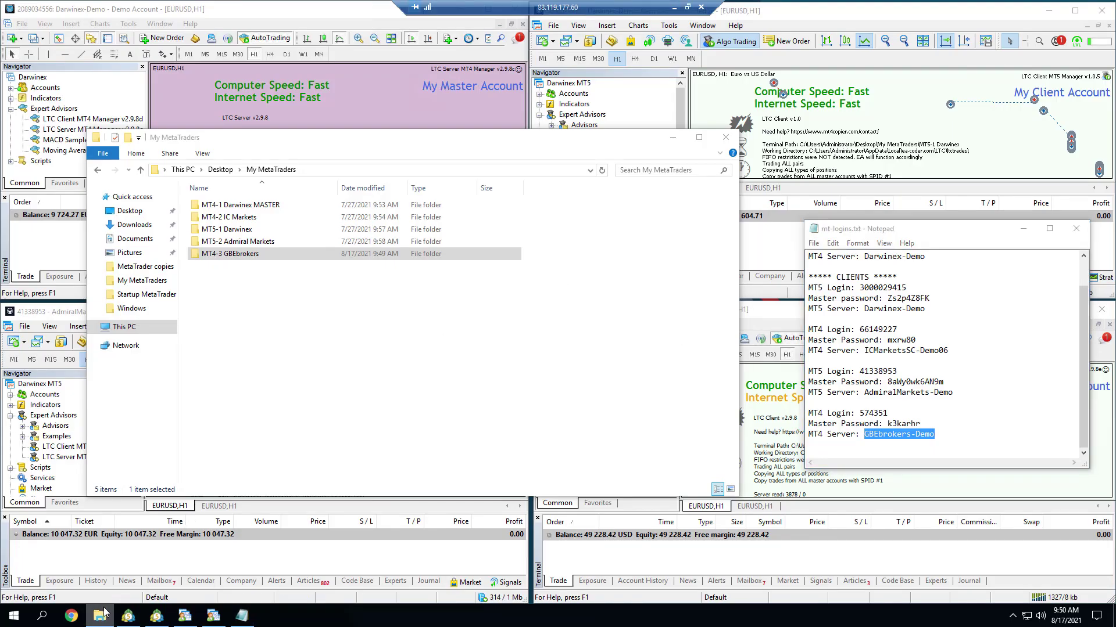
right_click(140, 212)
click(173, 239)
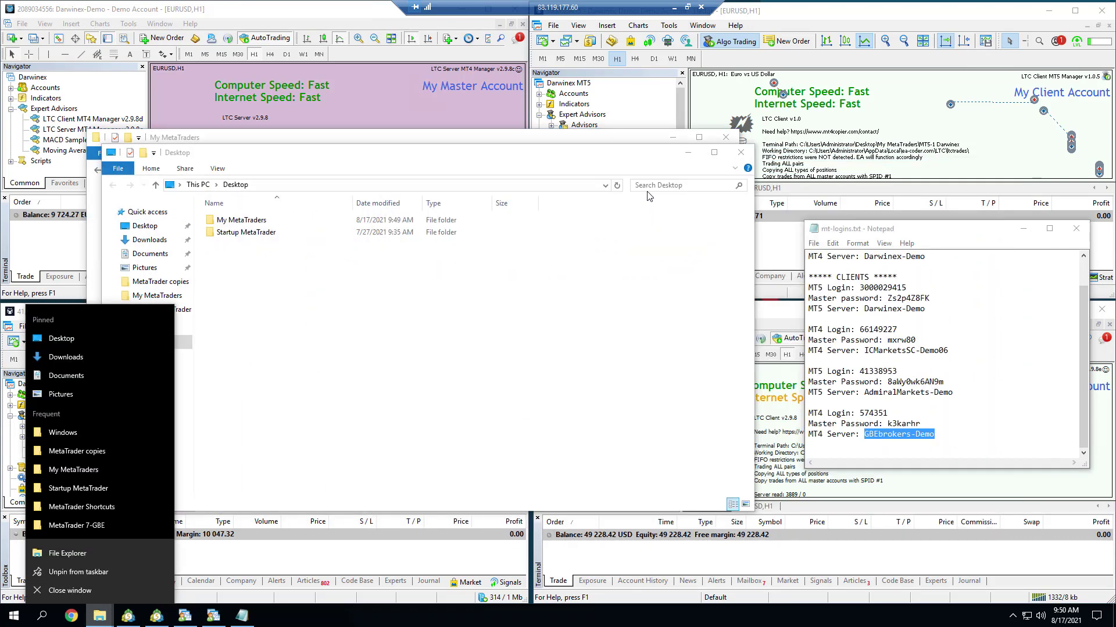
click(481, 294)
drag(323, 159, 633, 182)
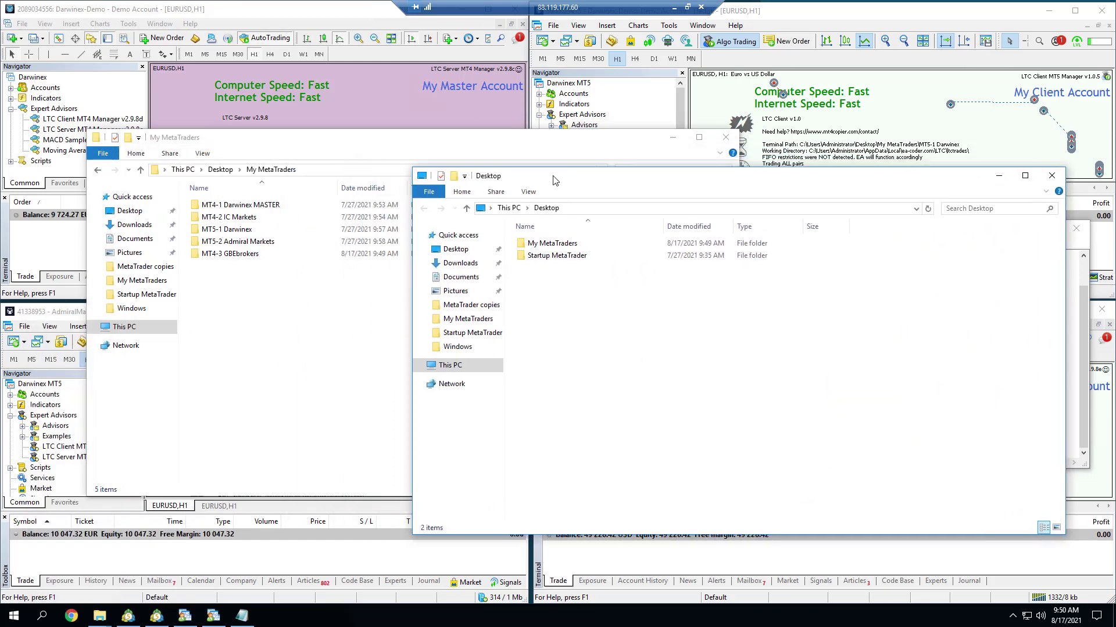
double_click(541, 257)
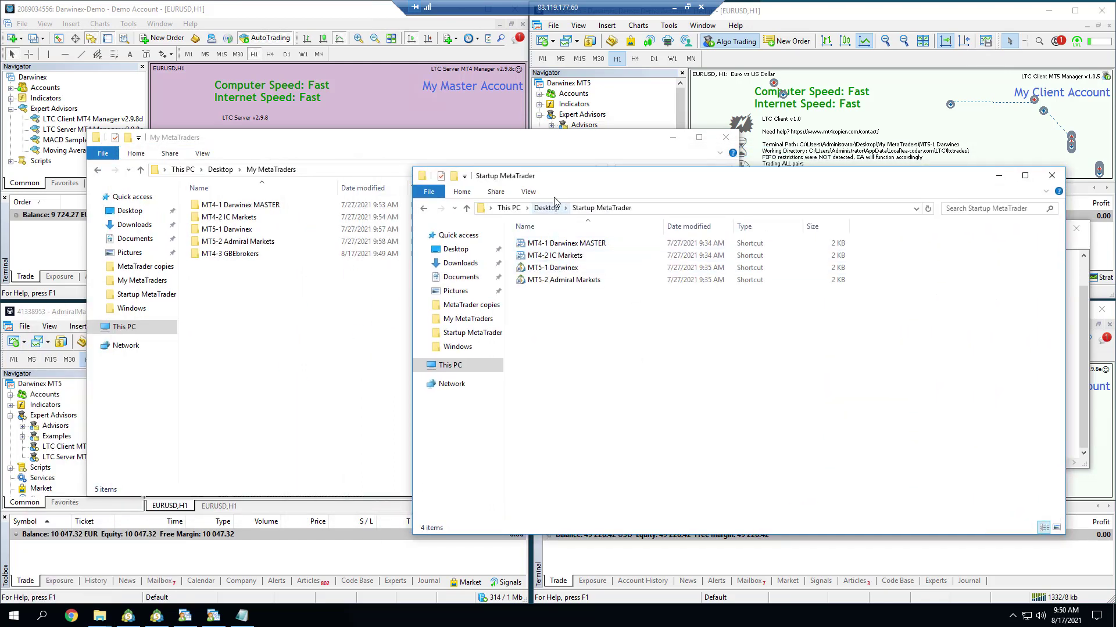
drag(558, 179, 578, 191)
- Narrow My MetaTraders so both folders show side by side, with the four startup shortcuts selected
click(480, 140)
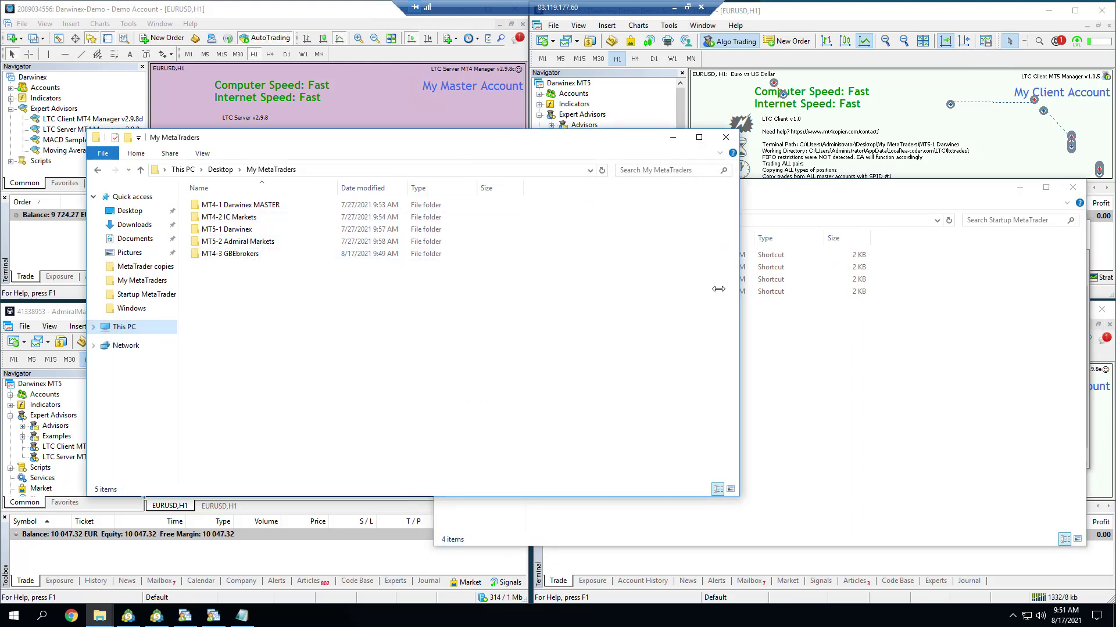
drag(708, 289, 498, 283)
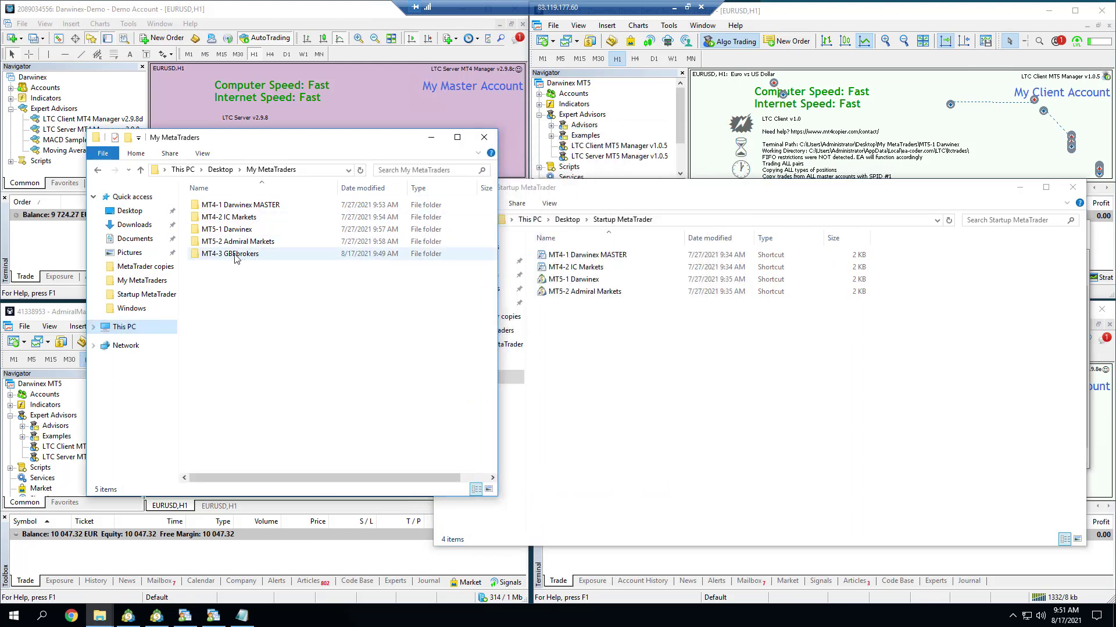
key(alt+Tab)
key(ctrl+a)
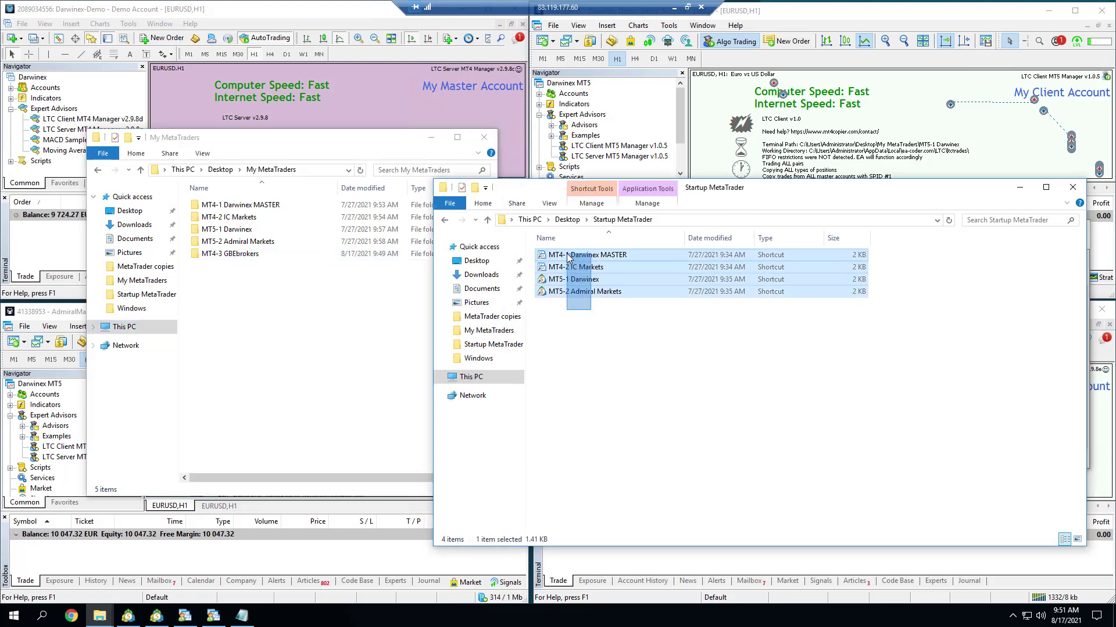
click(250, 273)
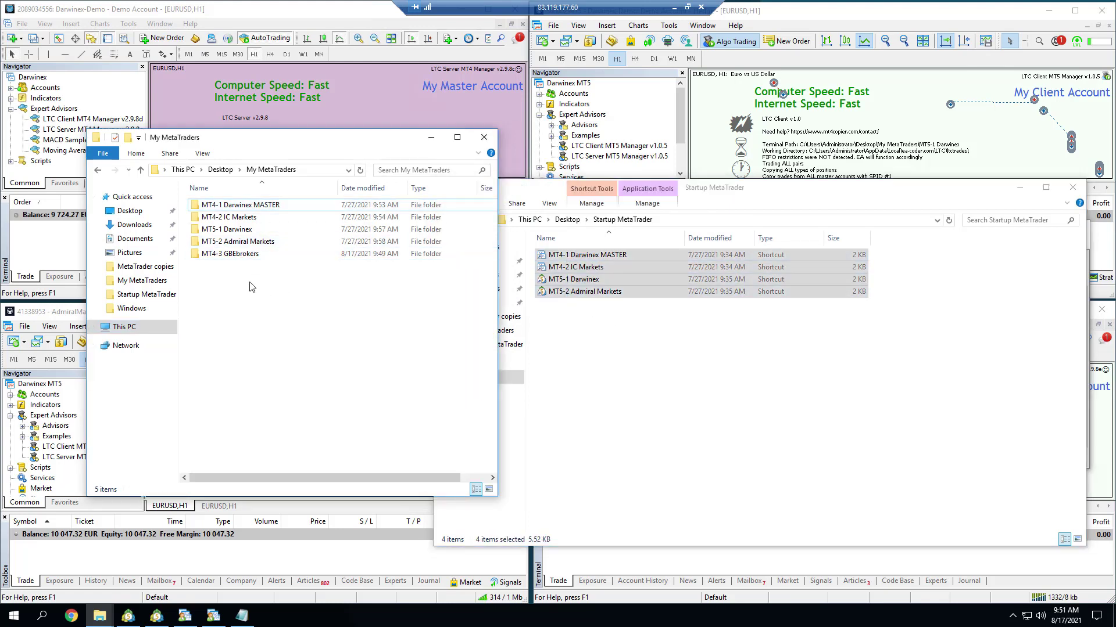
- Create a shortcut to MT4-3 GBEbrokers' terminal.exe and move it into Startup MetaTrader
double_click(241, 254)
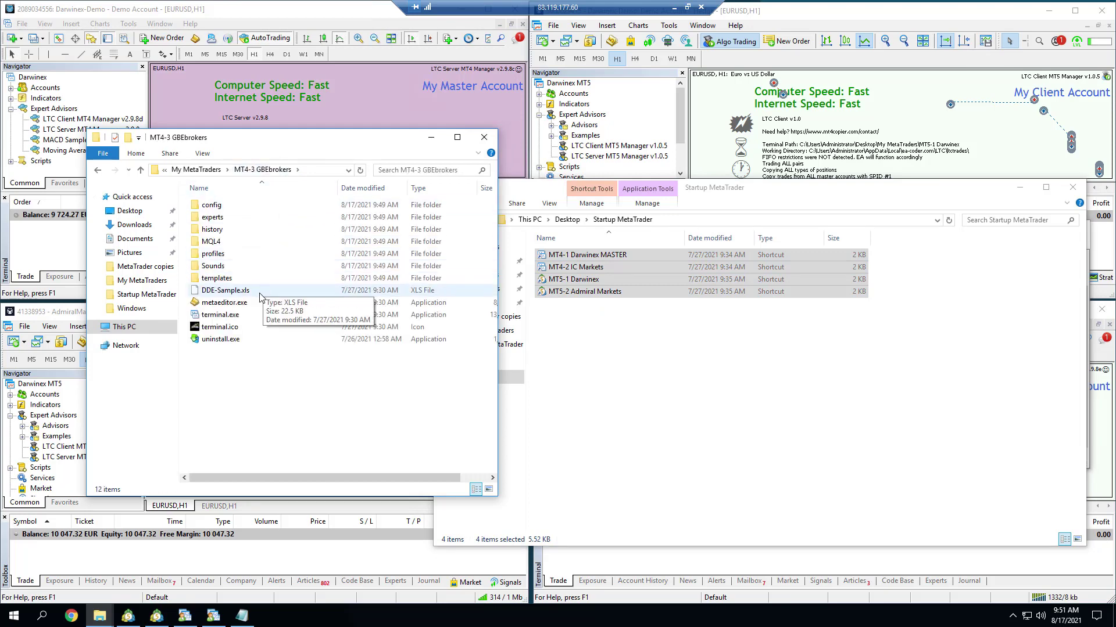
right_click(219, 318)
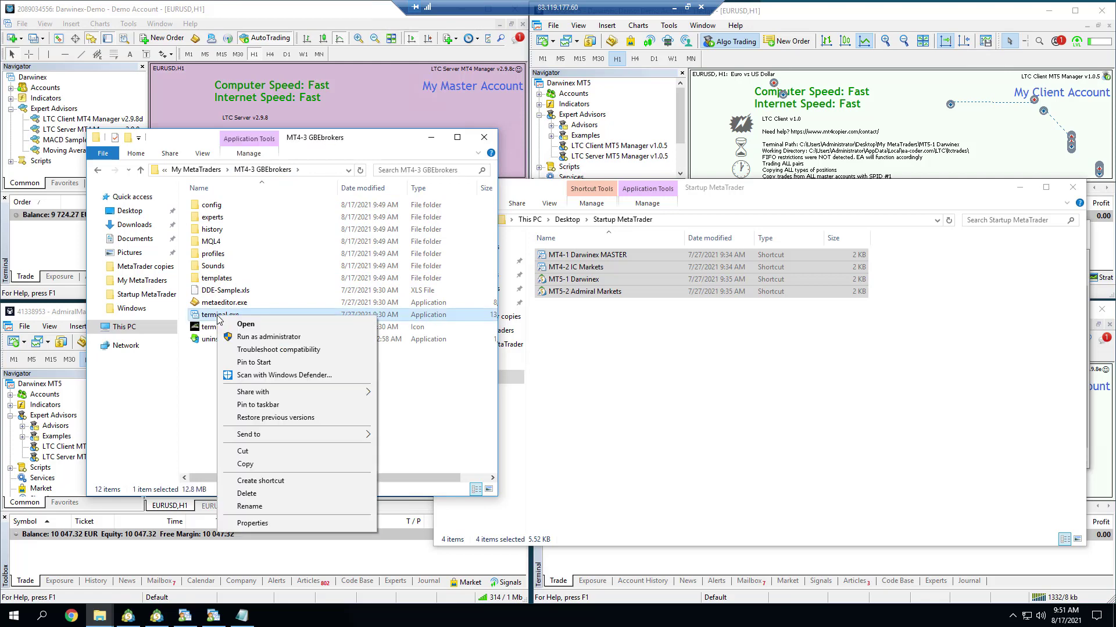
click(207, 372)
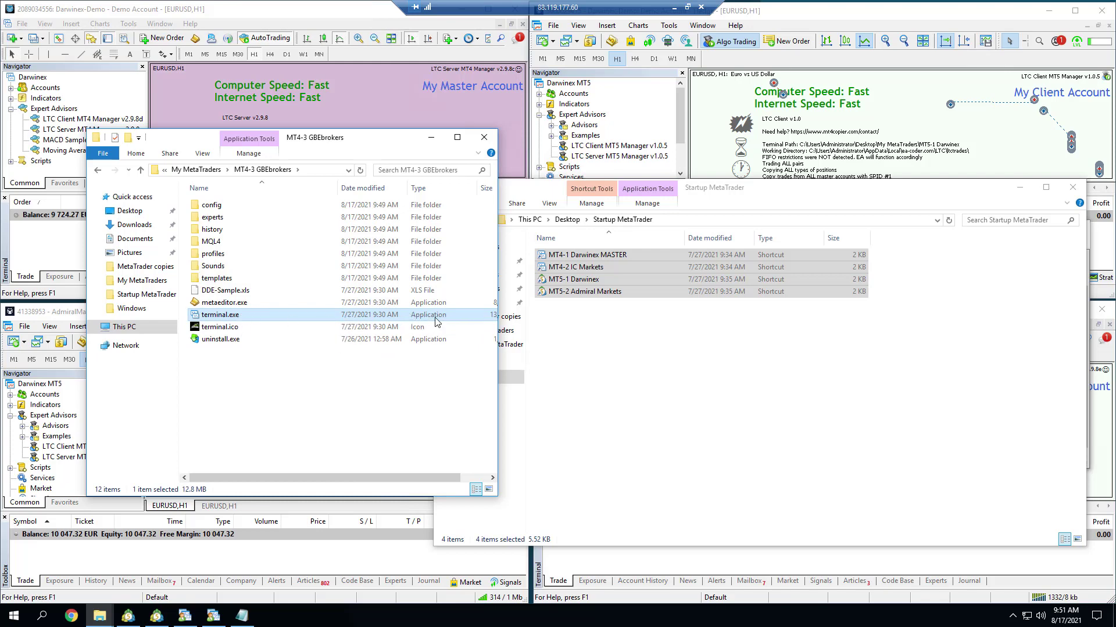
click(218, 328)
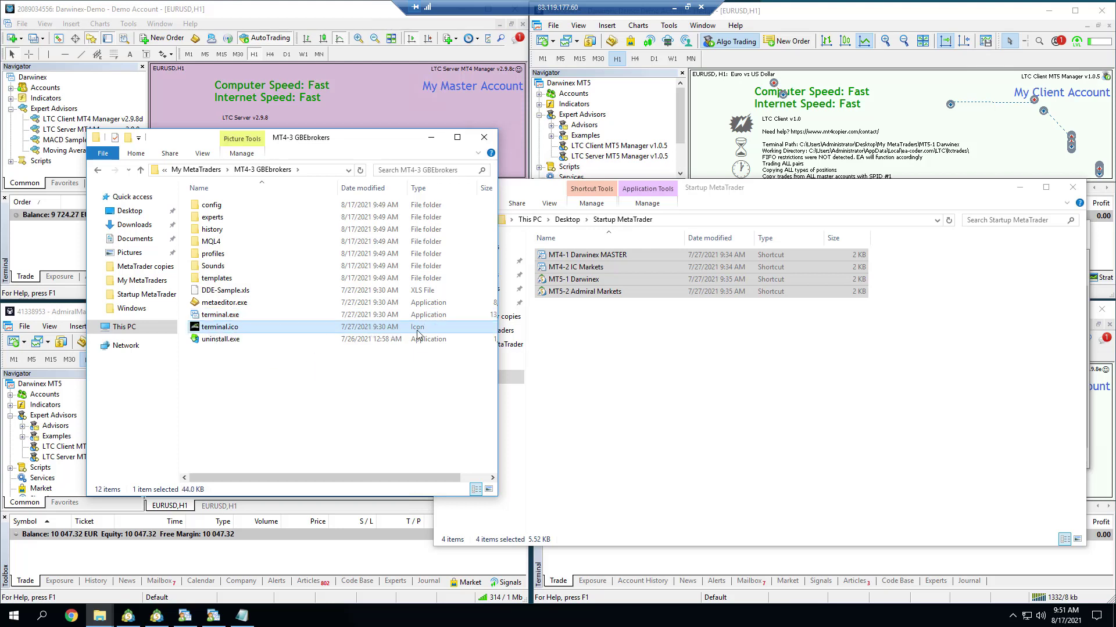
click(316, 315)
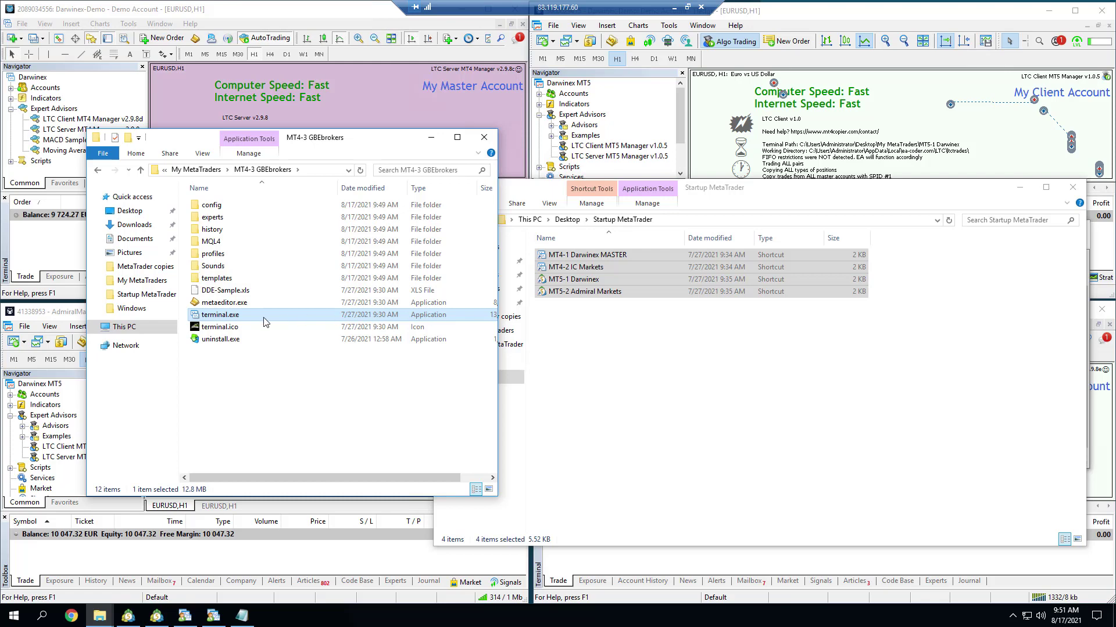
right_click(235, 321)
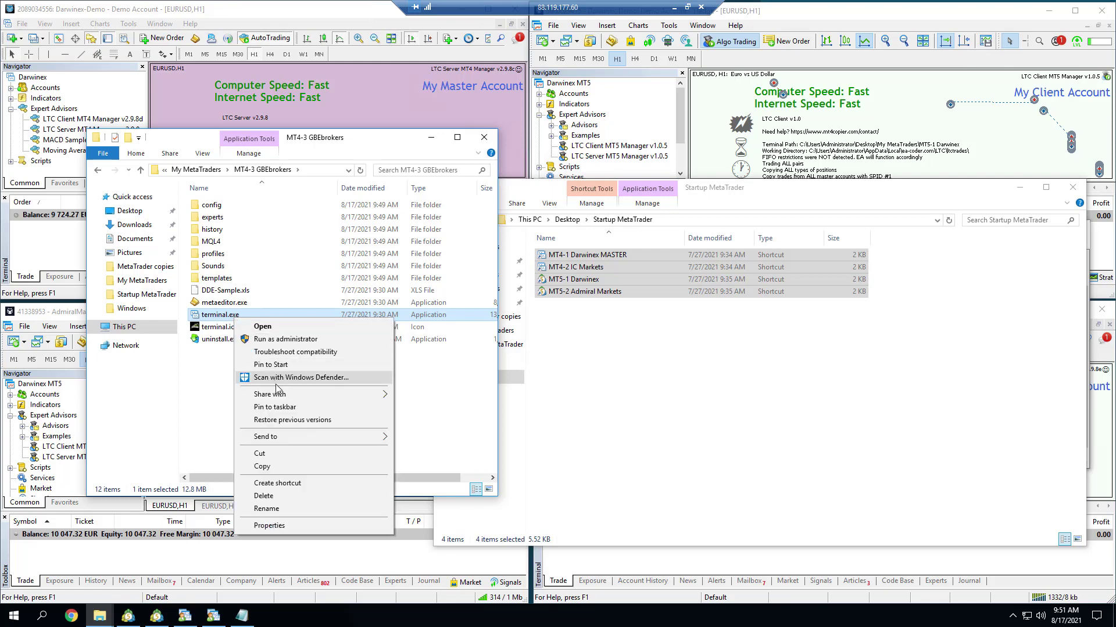
click(299, 484)
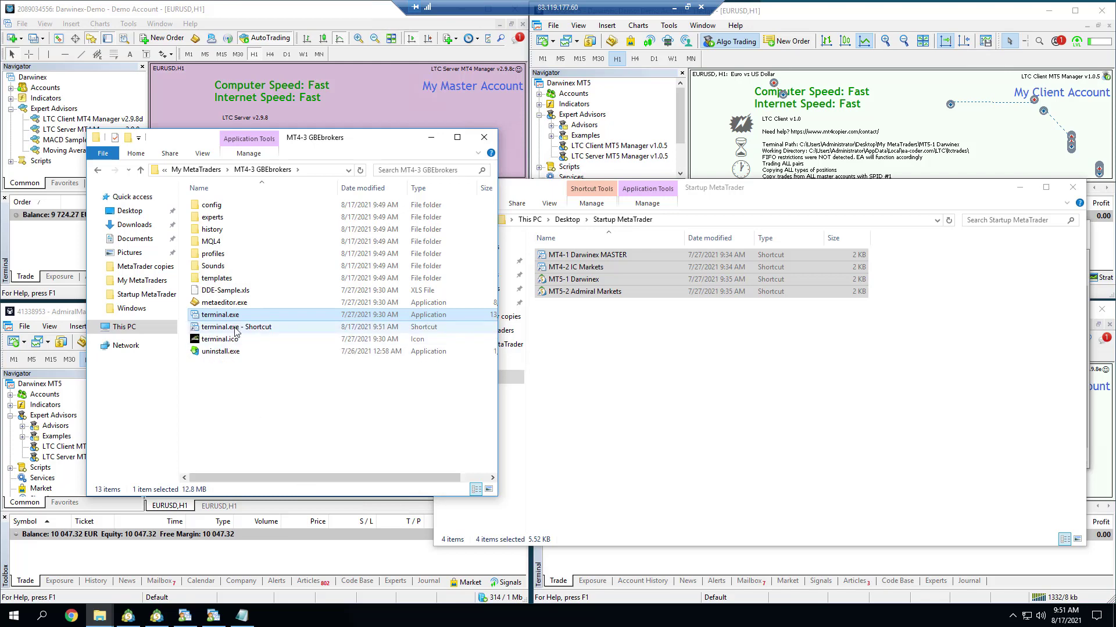
click(226, 328)
drag(201, 331, 597, 351)
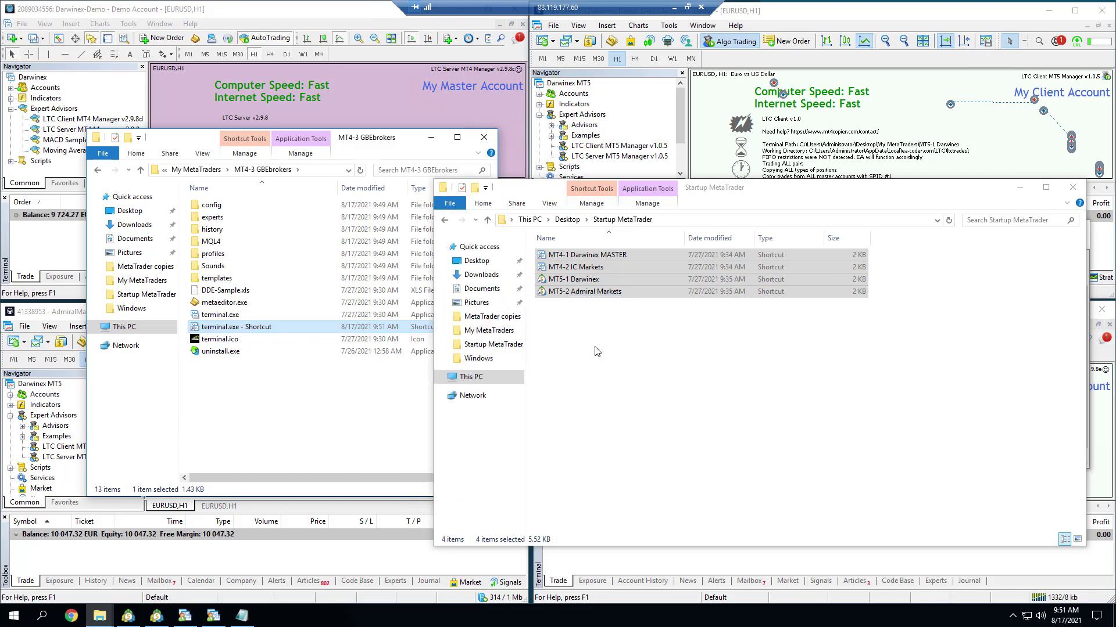
- Rename the shortcut 'MT4-3 GBEbrokers-D' and launch the GBEbrokers terminal from it
click(484, 137)
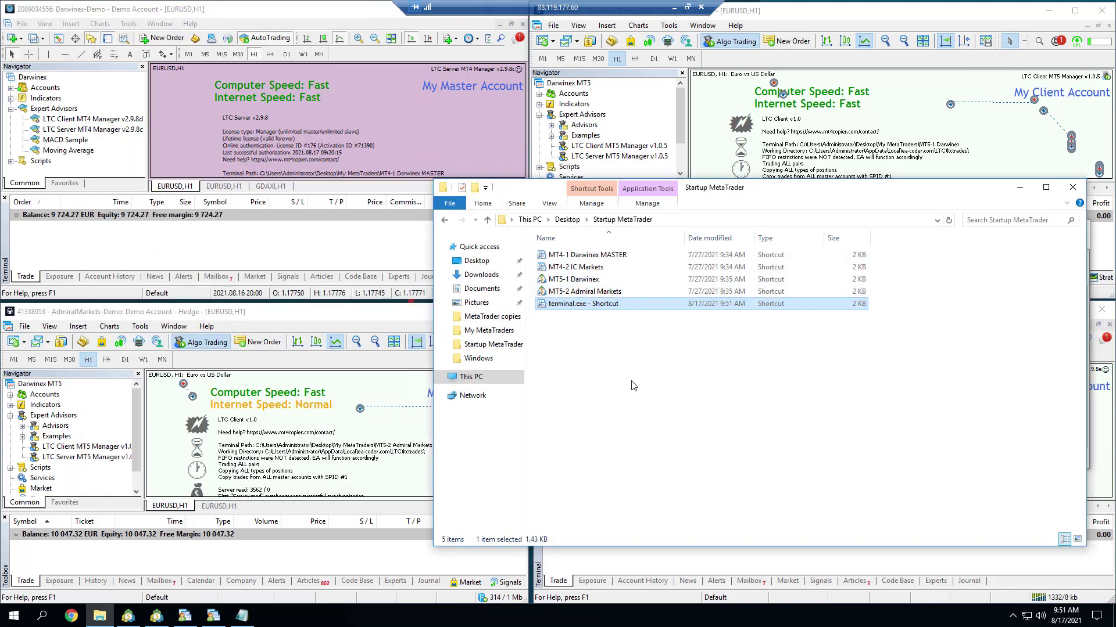
key(F2)
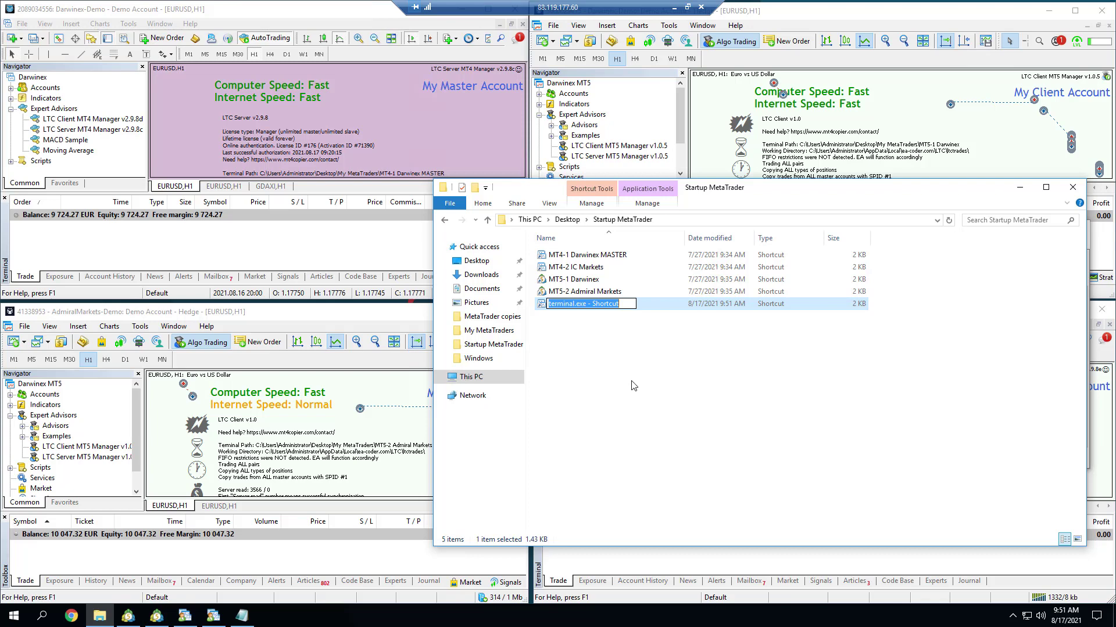
text(MT4-3 GBEbrokers-D)
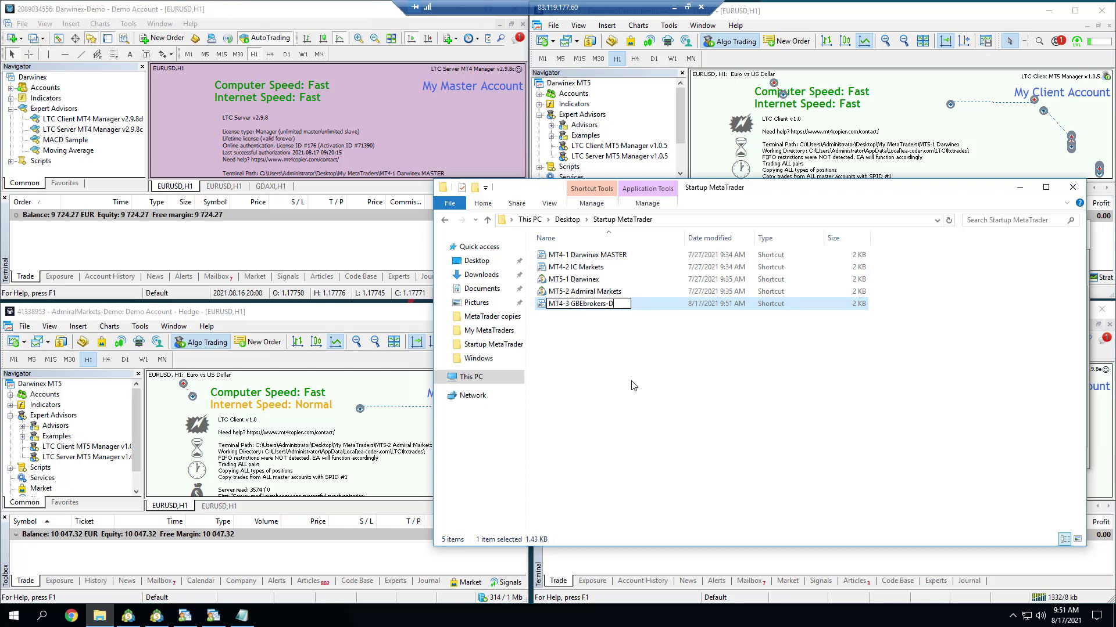
key(Return)
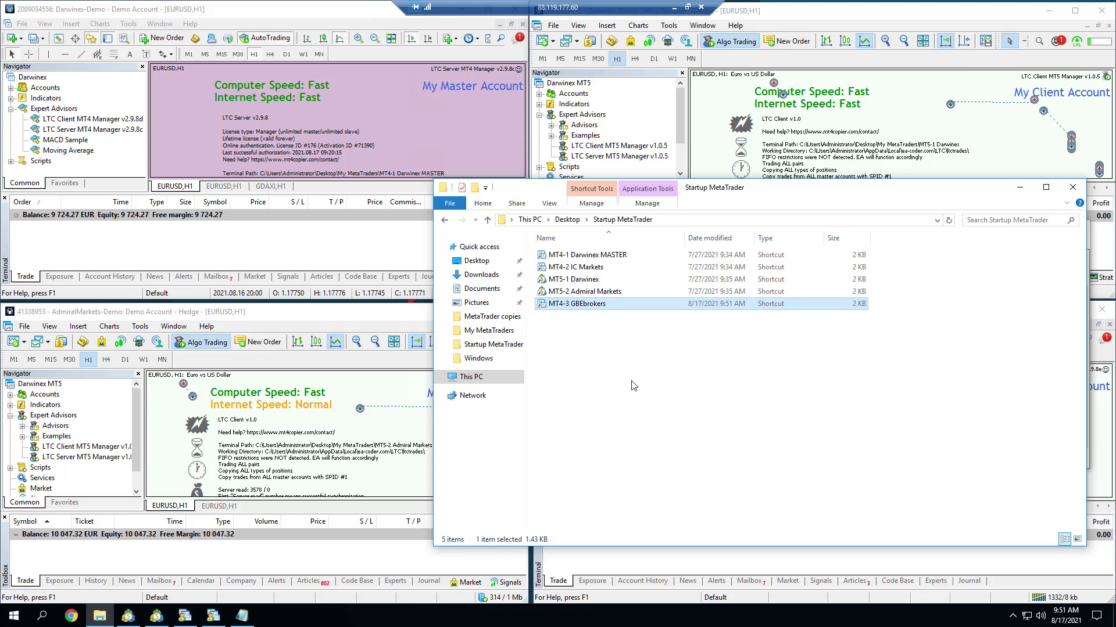
double_click(609, 307)
click(1072, 187)
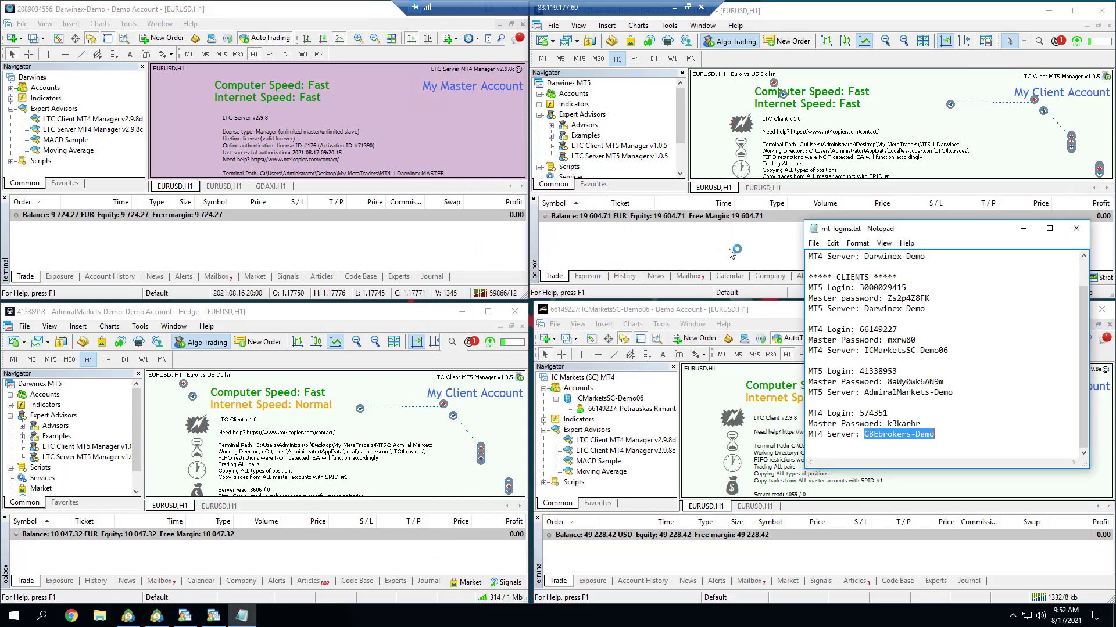
- Reveal the 'Start, configure, and login into a new MetaTrader' bullet on the checklist slide
click(674, 8)
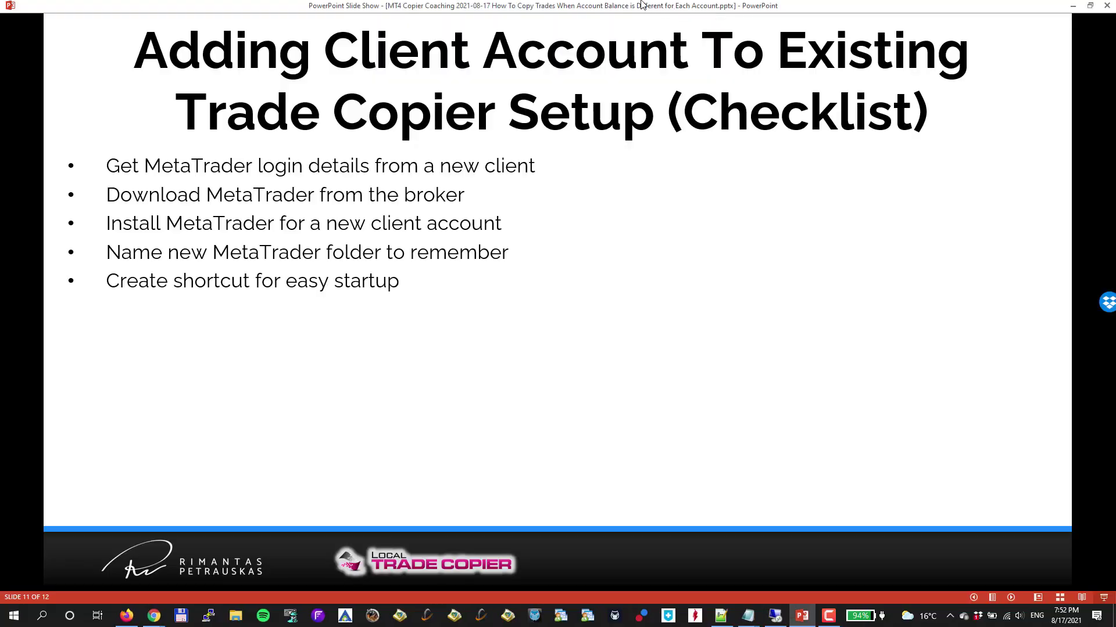
key(Right)
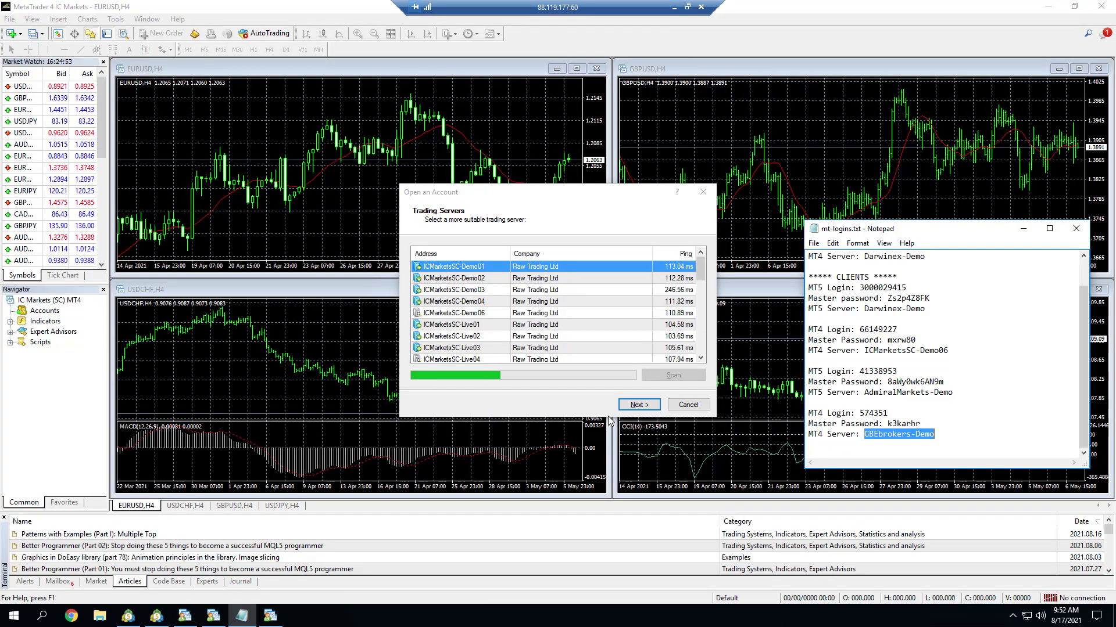
- Cancel the new-account dialog, close the login prompt after checking servers, and accept the MQL4 migration notice
click(699, 339)
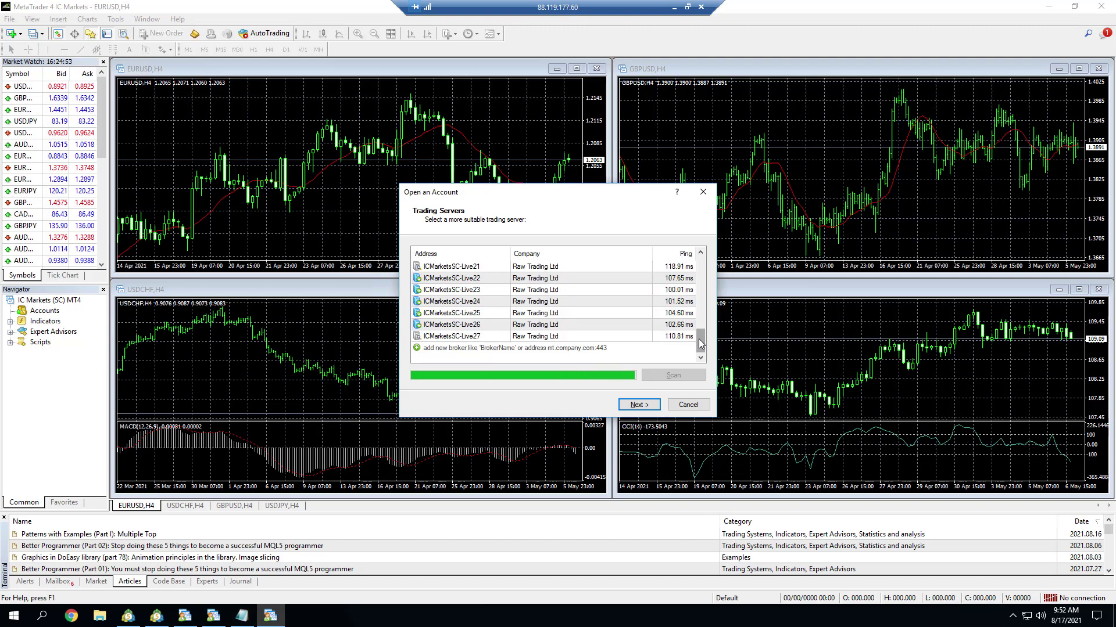
click(674, 402)
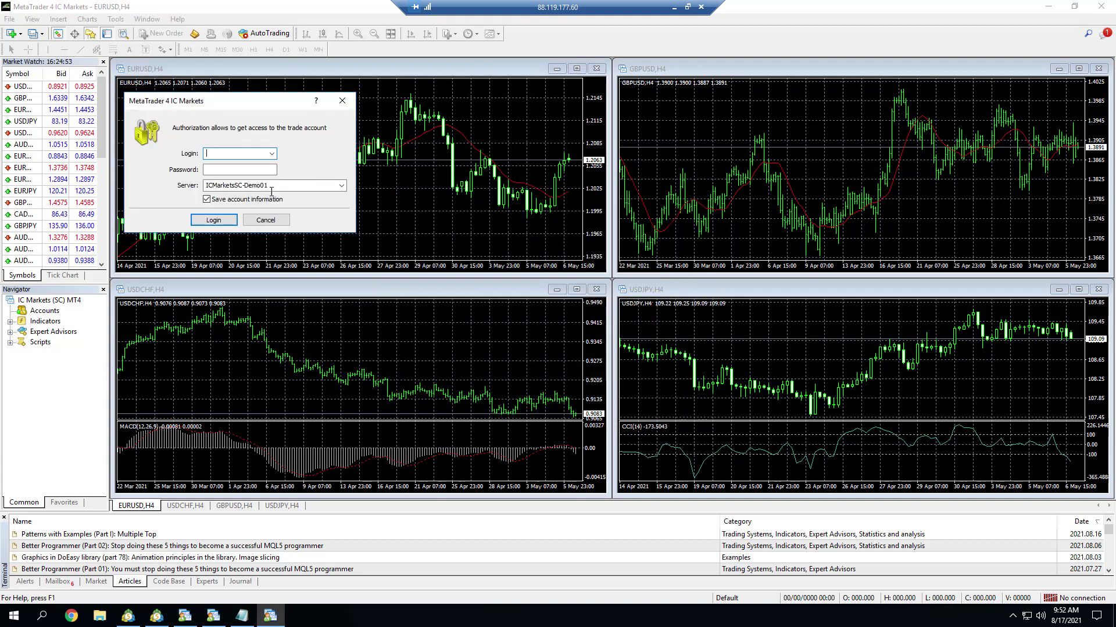
click(342, 185)
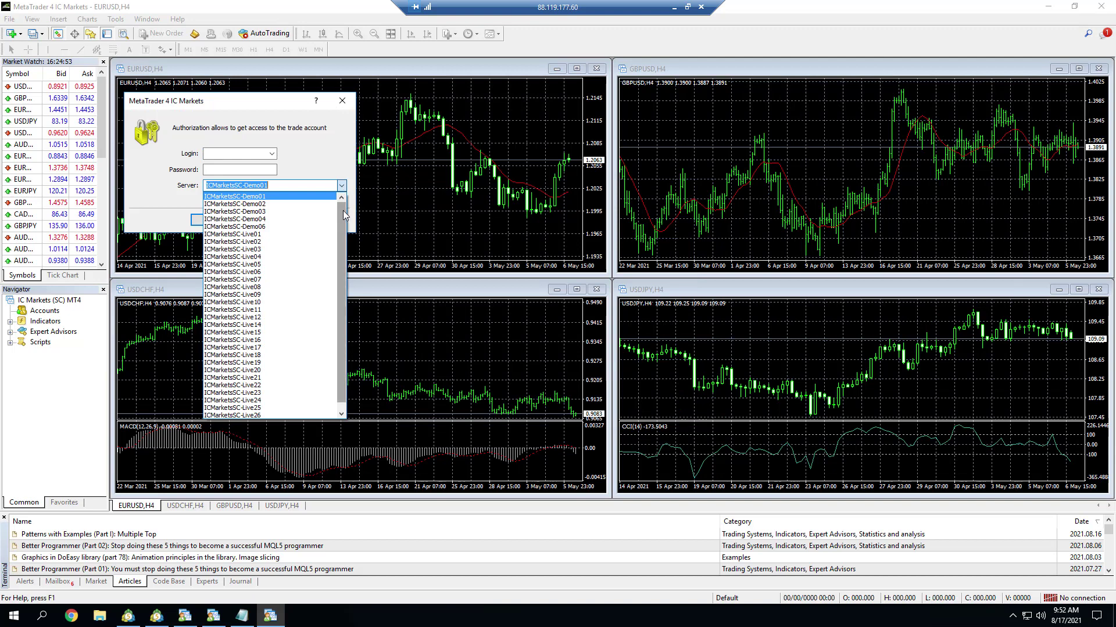
drag(342, 214, 341, 260)
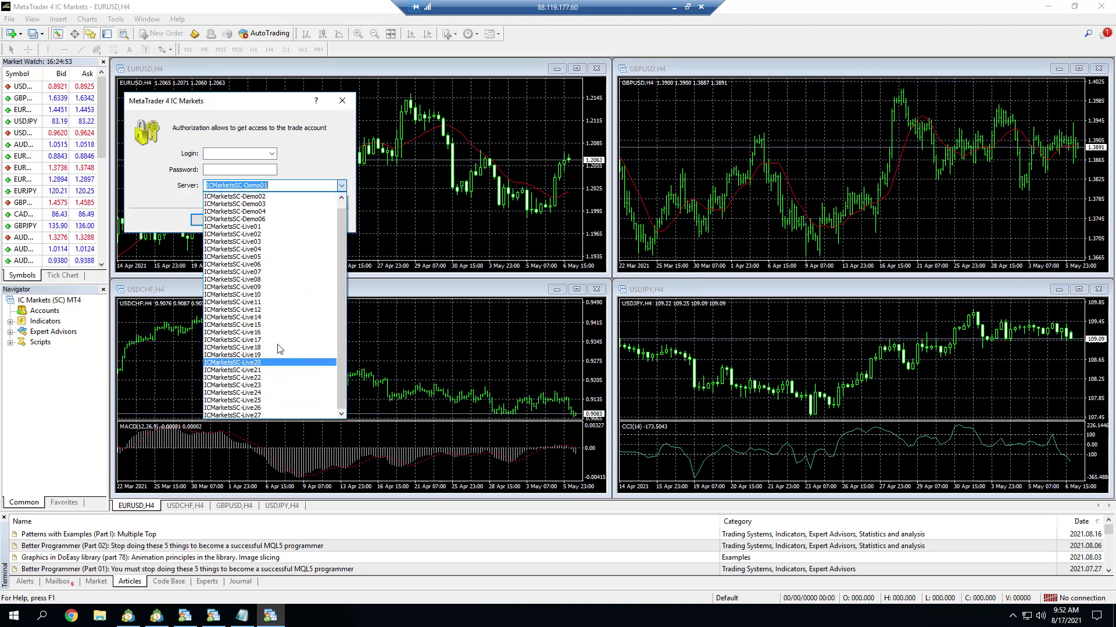
scroll(271, 204, up, 1)
click(294, 170)
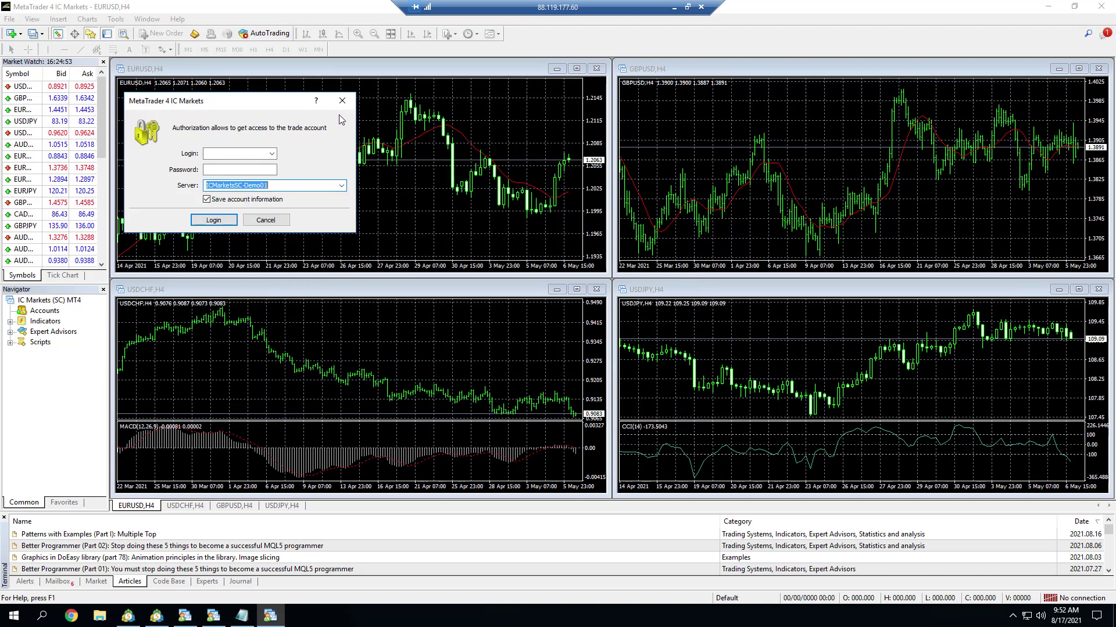
click(343, 100)
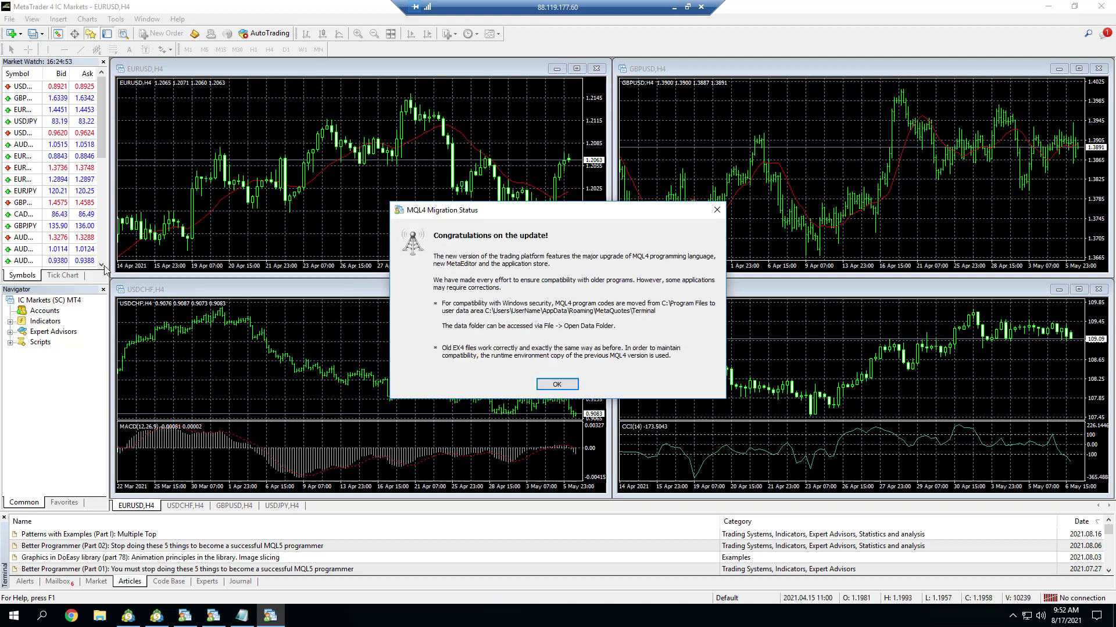
click(556, 384)
- Scan for the GBEbrokers-Demo server in File > Open an Account, select it, then cancel the dialog
click(10, 20)
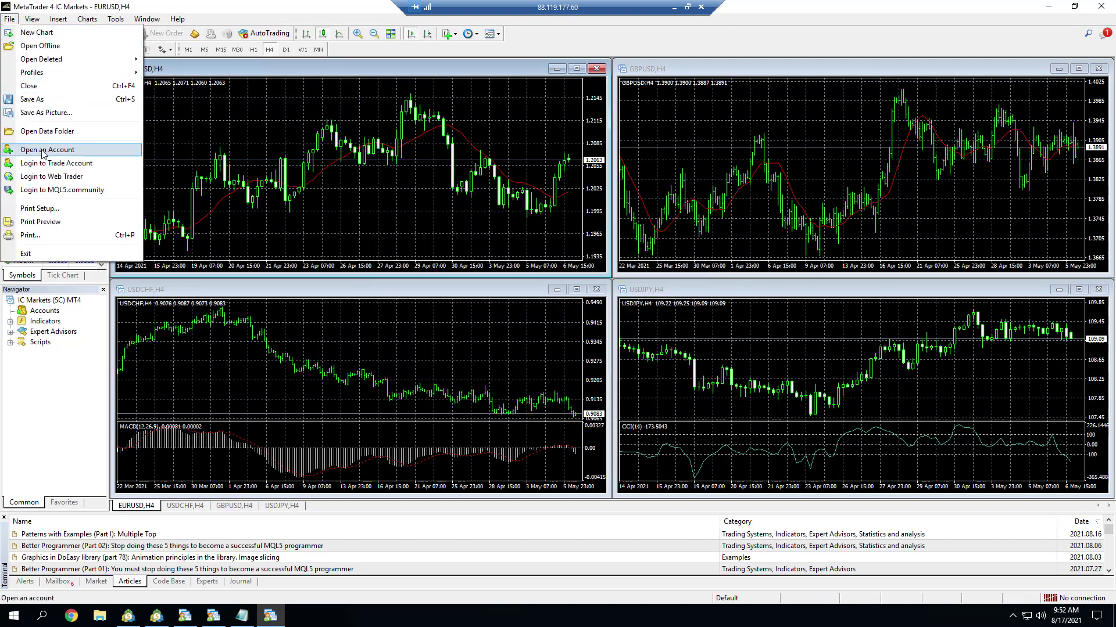
click(102, 154)
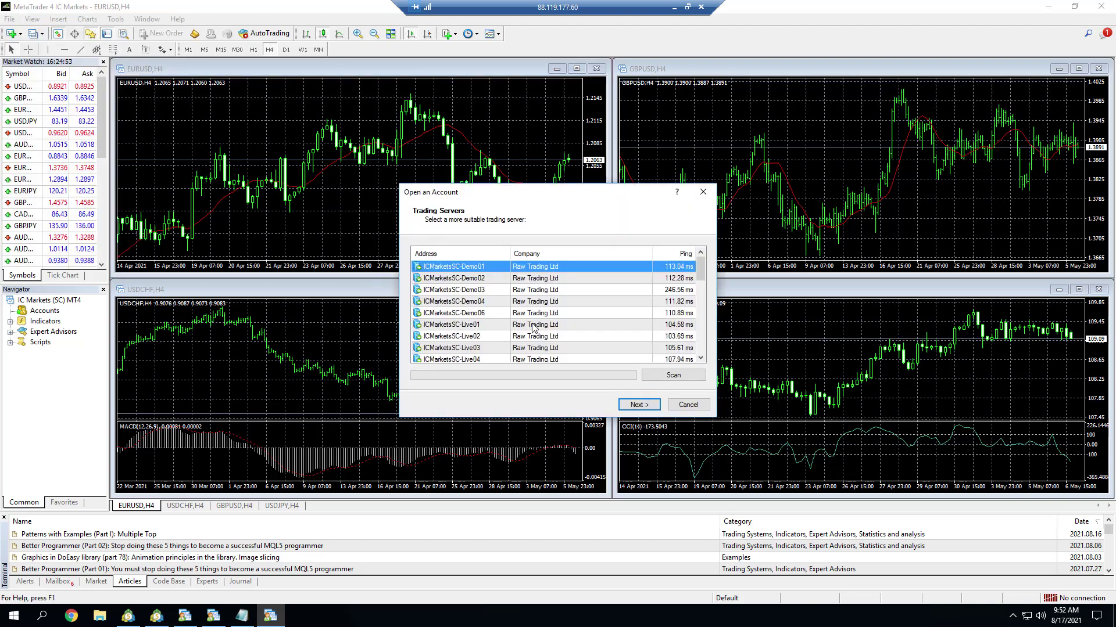
scroll(514, 324, down, 10)
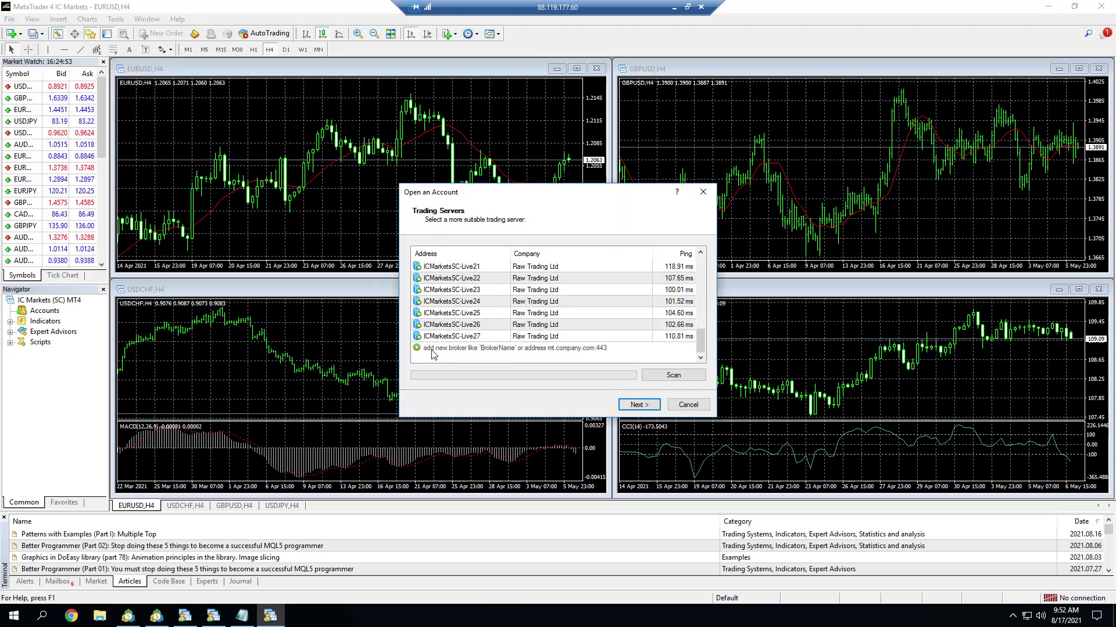
click(441, 348)
text(GBEbrokers-Demo)
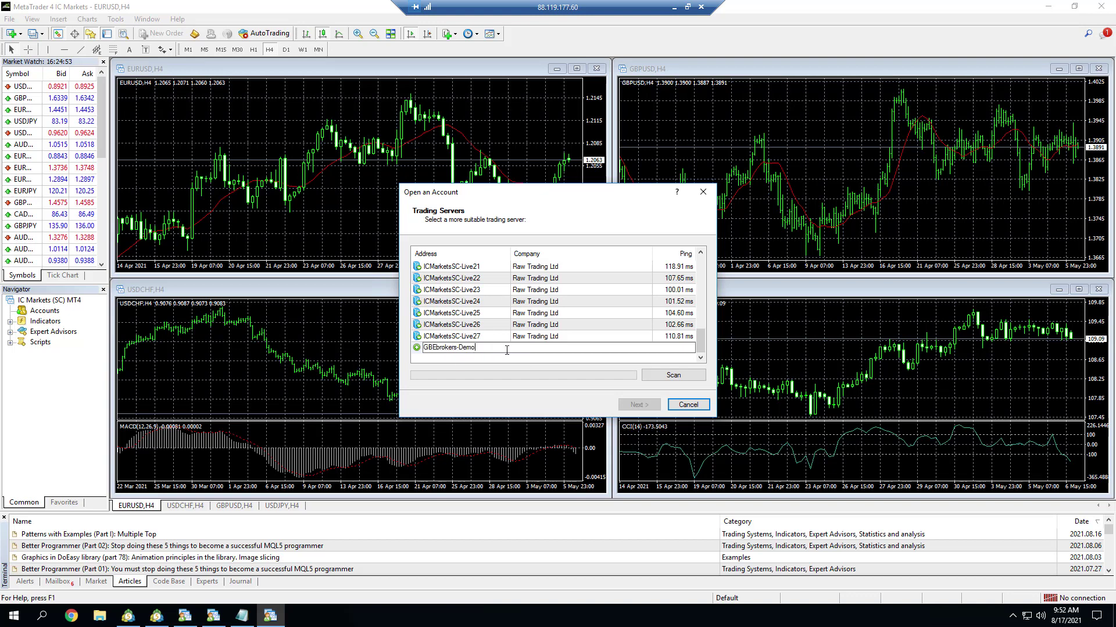
key(Return)
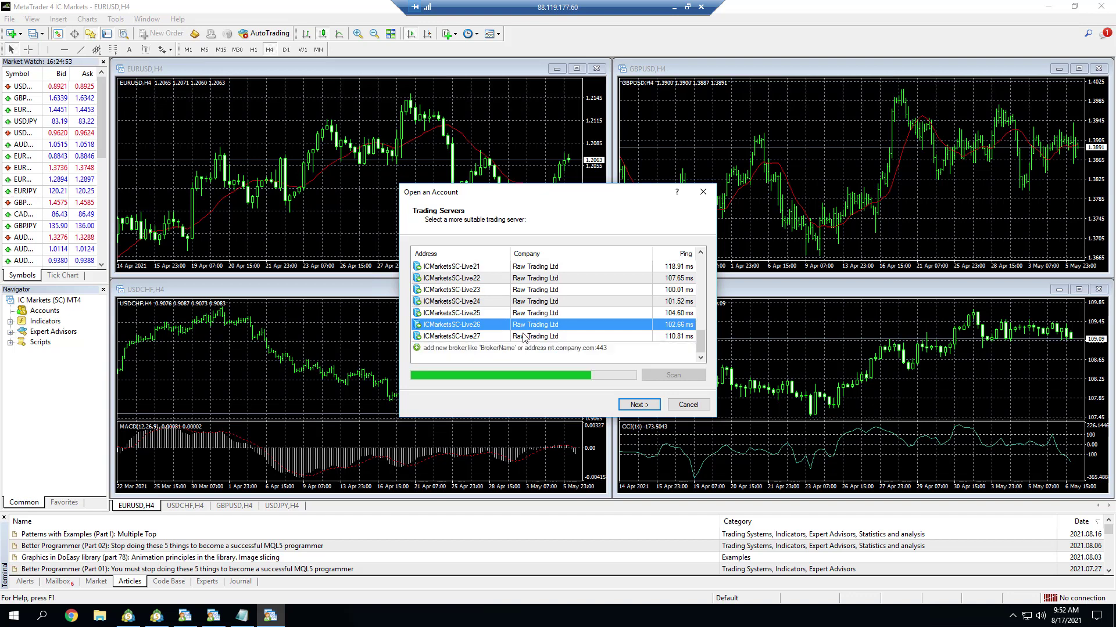
scroll(509, 334, up, 5)
scroll(509, 334, up, 4)
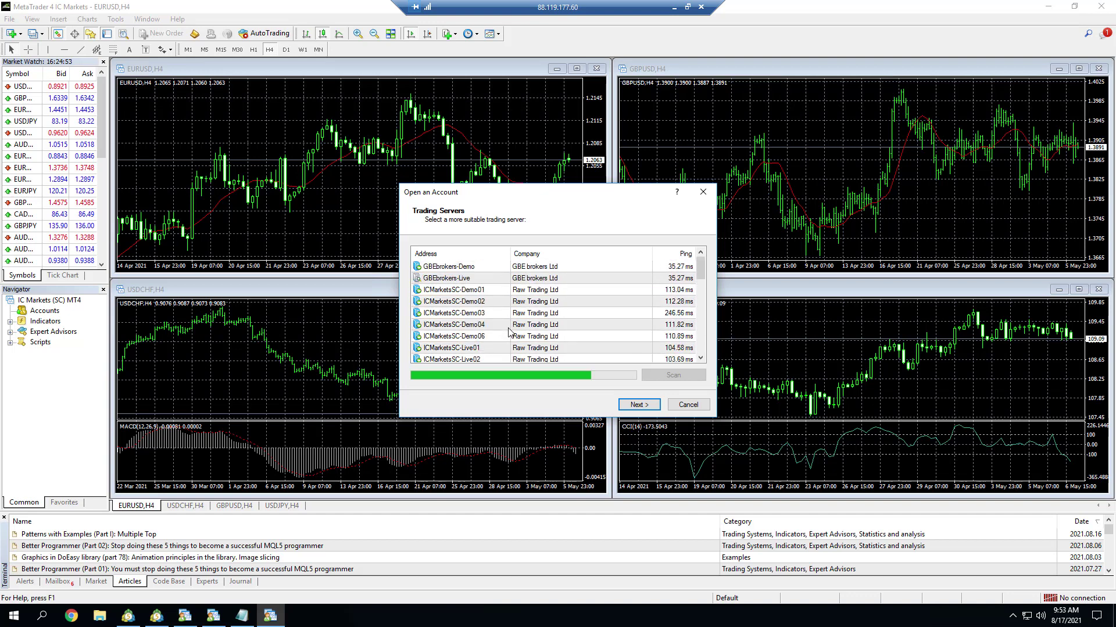
click(480, 279)
click(482, 267)
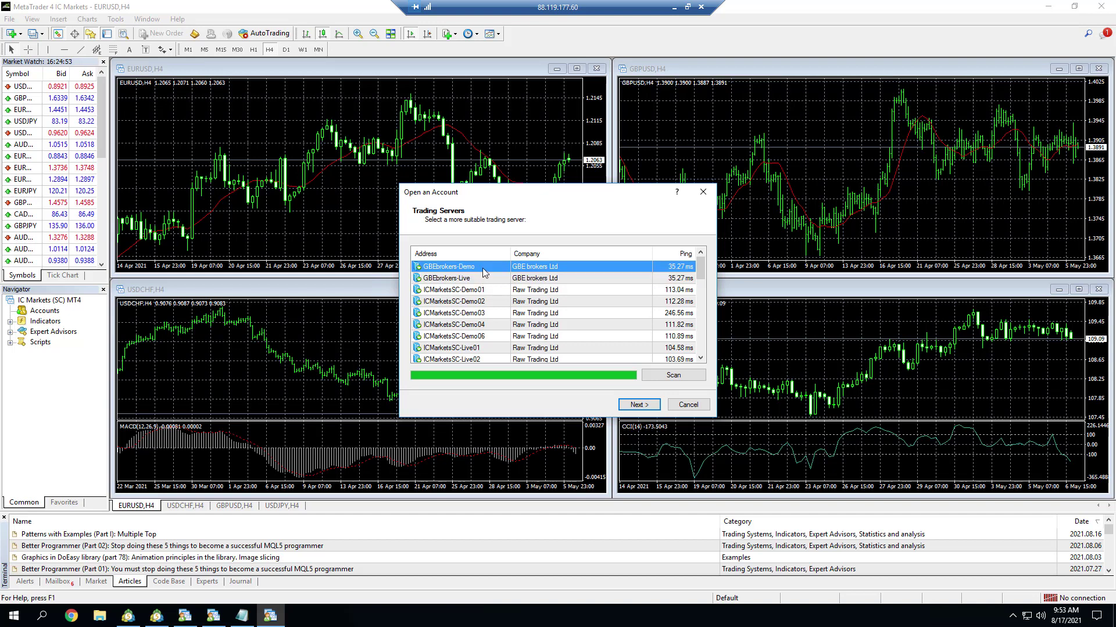
click(687, 405)
- Start a trade-account login on server GBEbrokers-Demo and paste in the client's login number from the notes
click(9, 20)
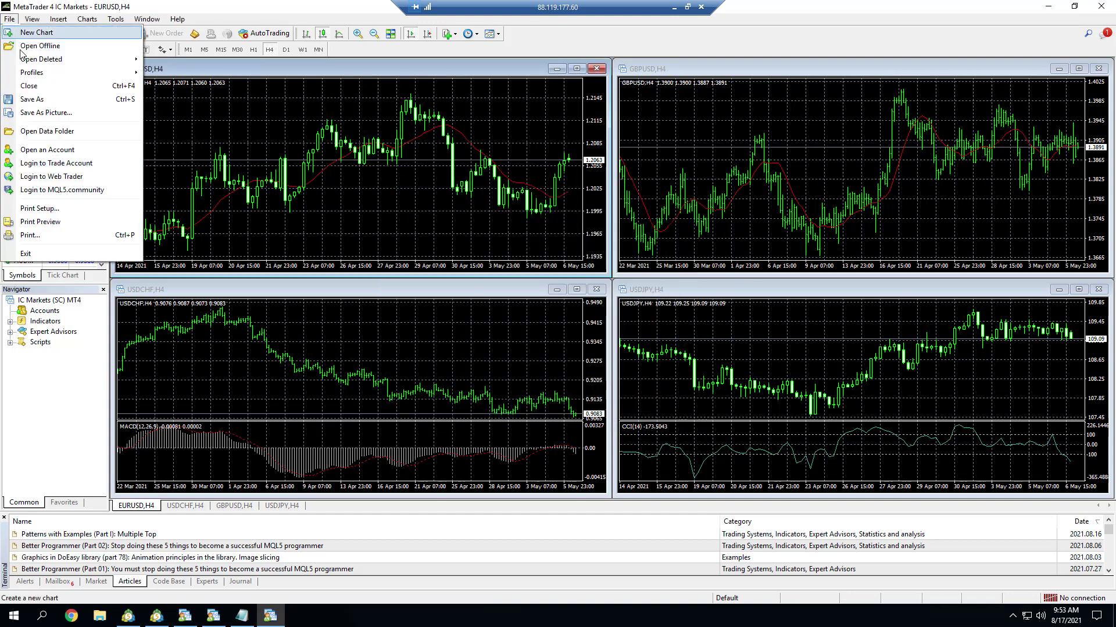
click(35, 165)
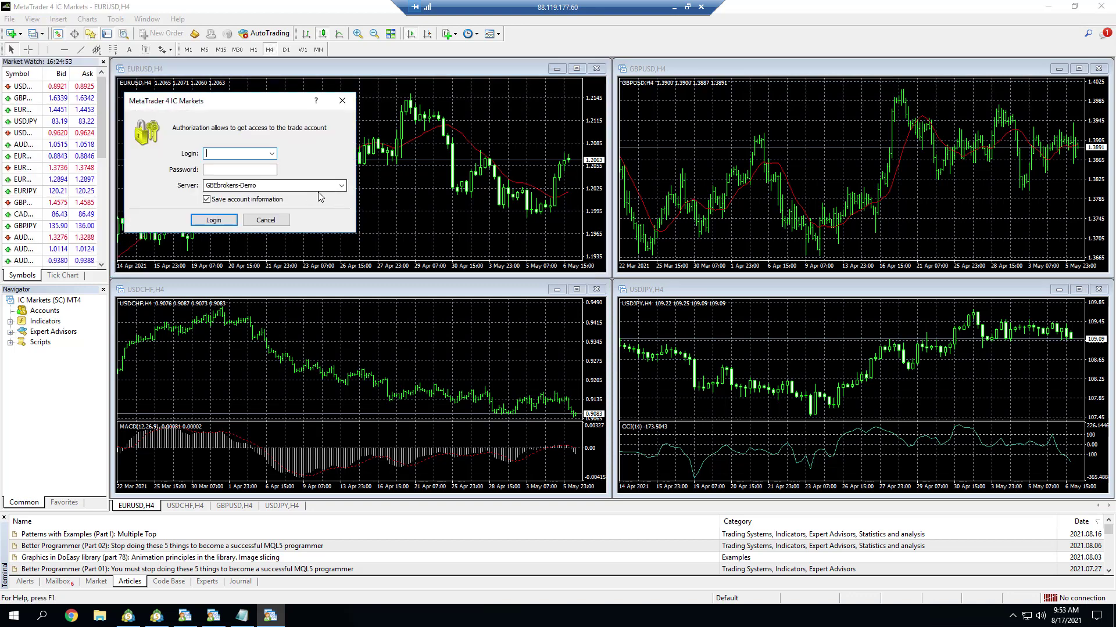
click(262, 186)
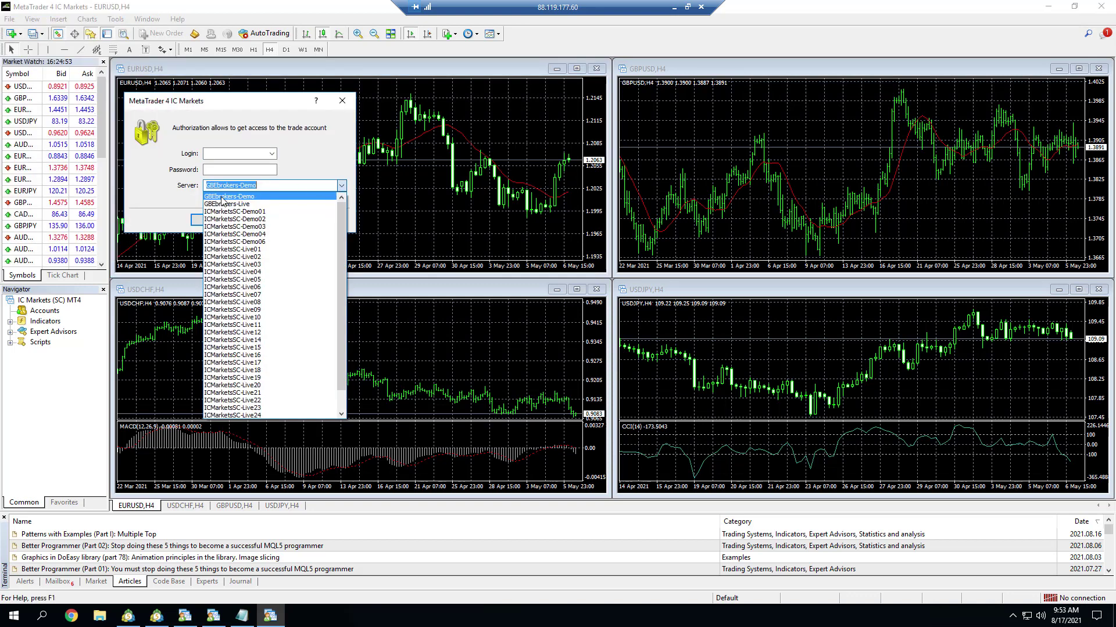
click(223, 200)
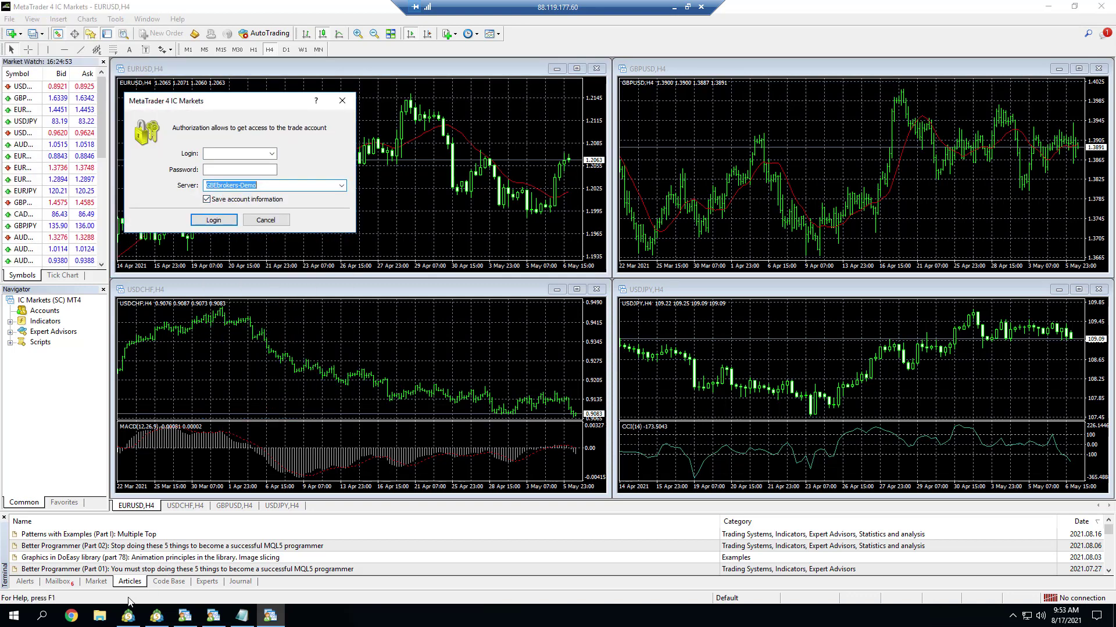
click(241, 616)
double_click(873, 412)
right_click(872, 412)
click(895, 445)
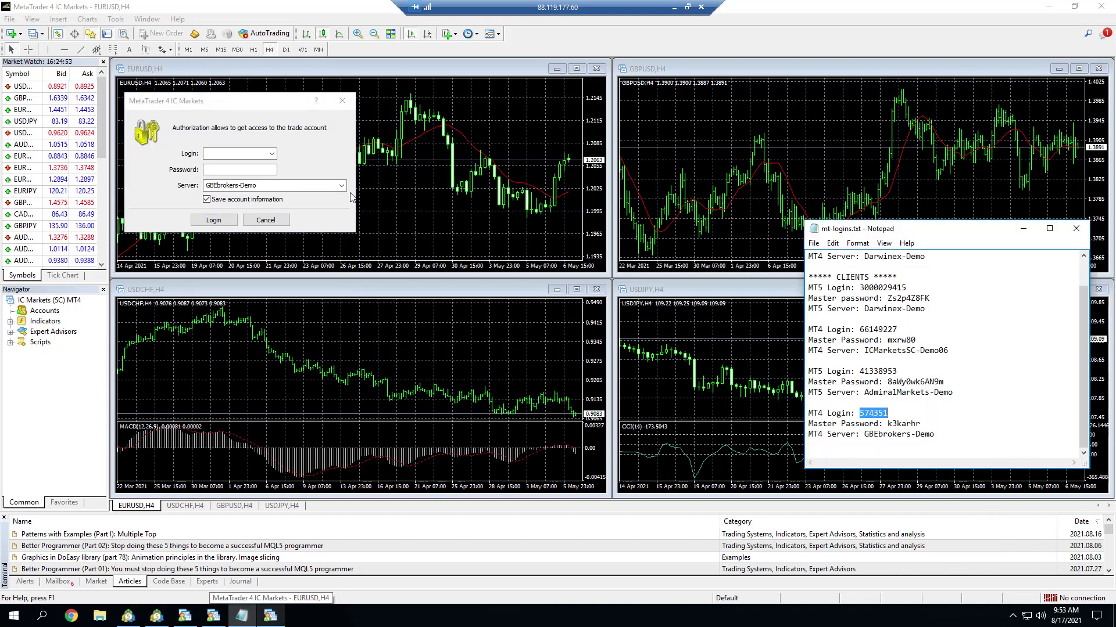
right_click(230, 155)
click(230, 155)
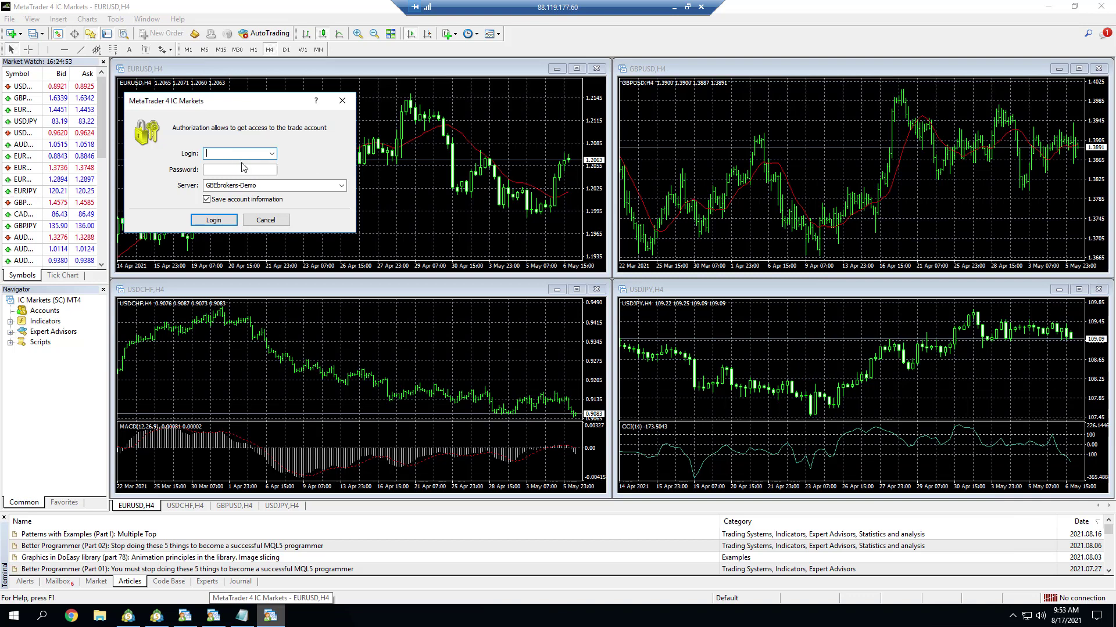
- Paste the account password from the notes and log in
click(241, 615)
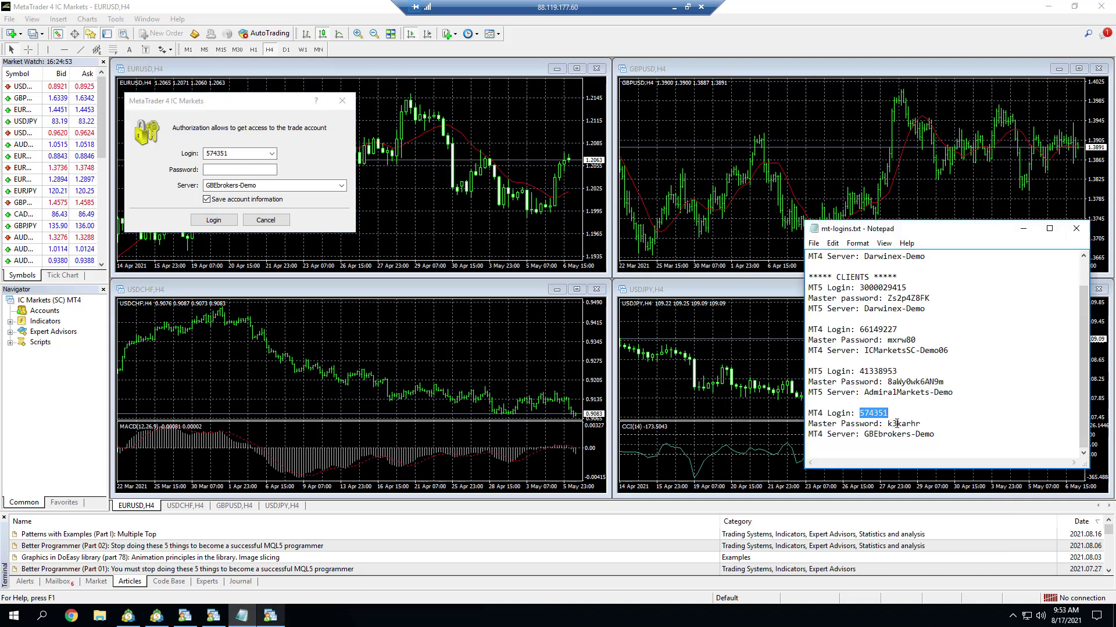
double_click(896, 424)
right_click(897, 424)
click(936, 465)
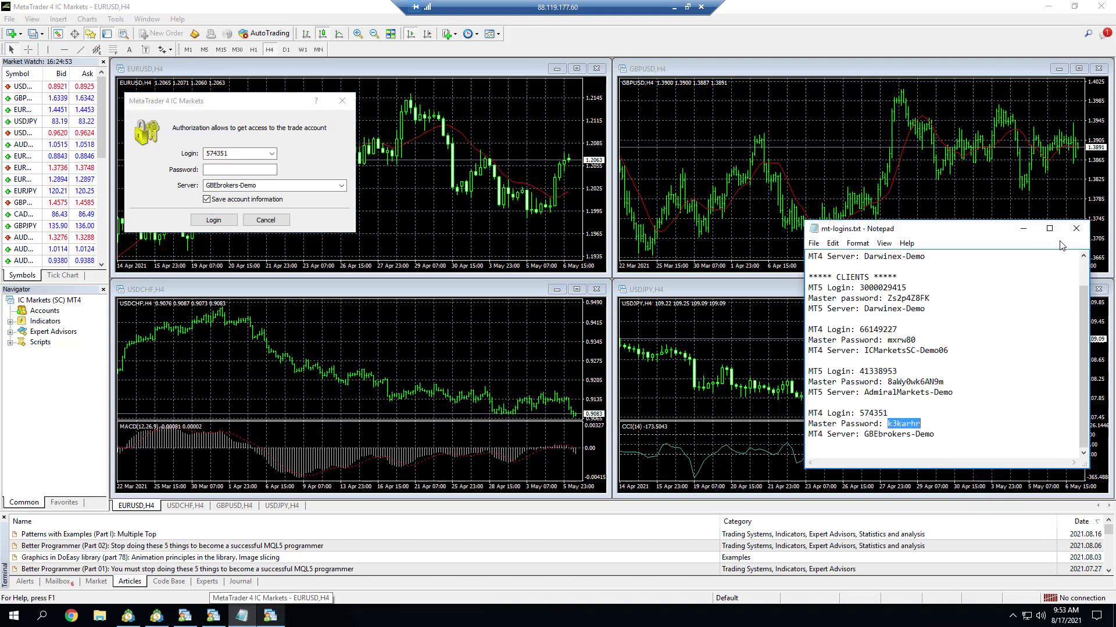
click(1076, 228)
click(235, 169)
right_click(238, 169)
click(262, 175)
click(235, 219)
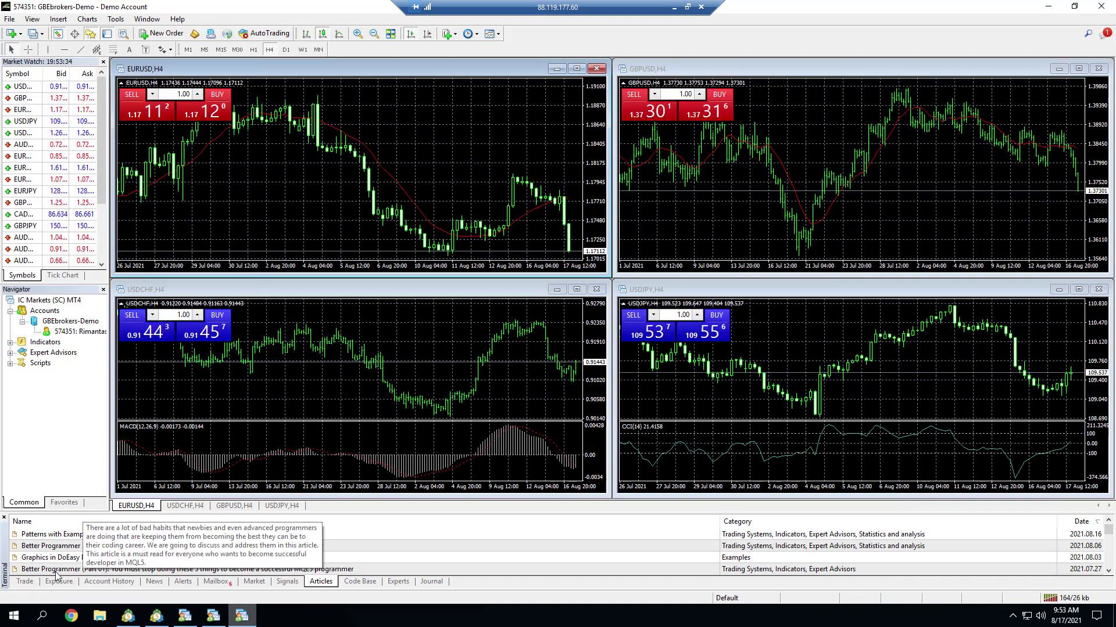
- Show the Trade tab, close the USDCHF, USDJPY, GBPUSD and EURUSD charts, and widen the side panel
click(24, 581)
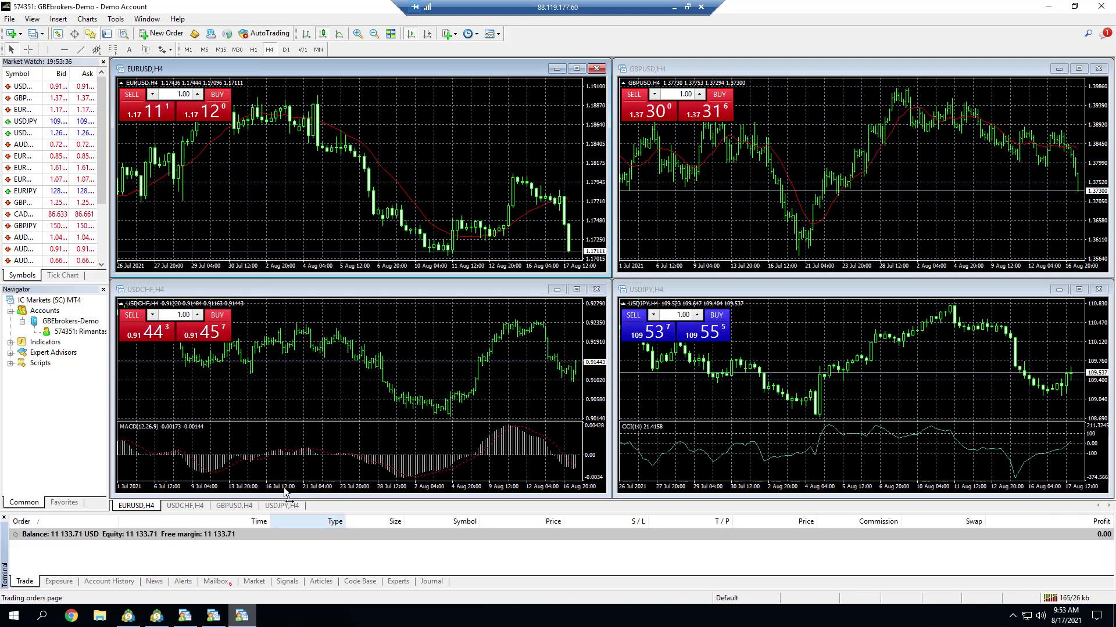
click(597, 289)
double_click(623, 290)
double_click(623, 69)
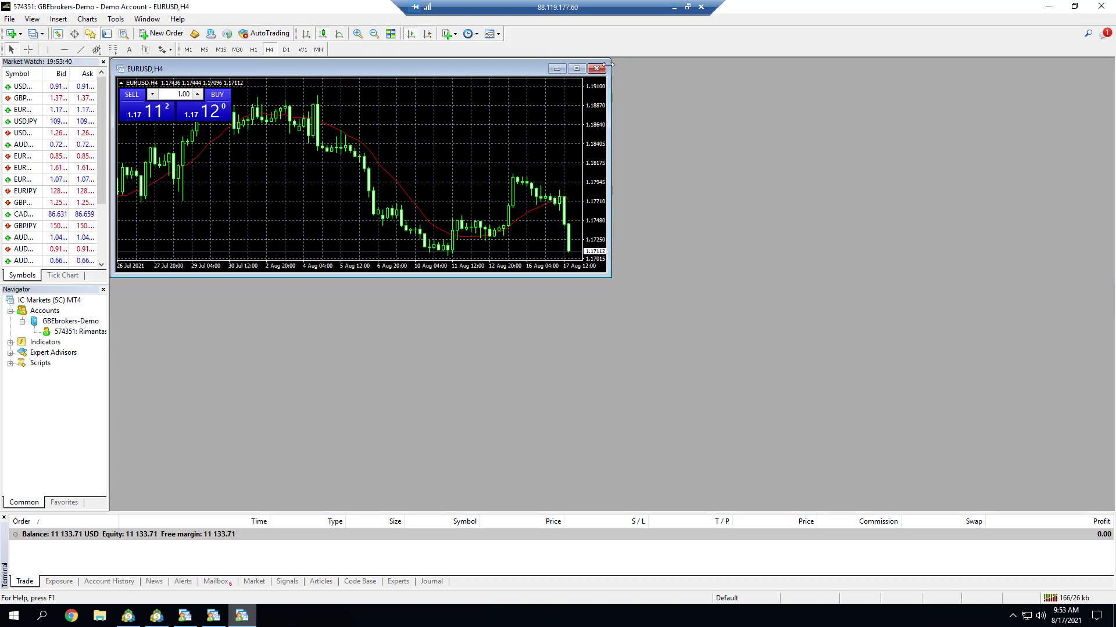
click(596, 68)
drag(110, 164, 134, 158)
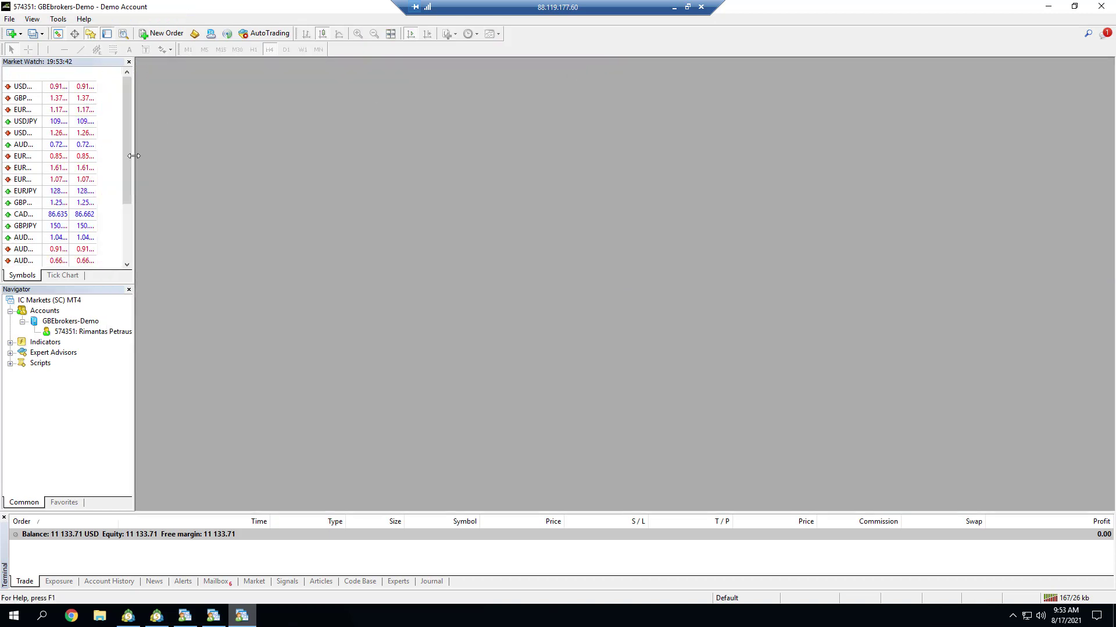
- In terminal Options, disable event sounds and allow automated trading
click(58, 19)
click(77, 96)
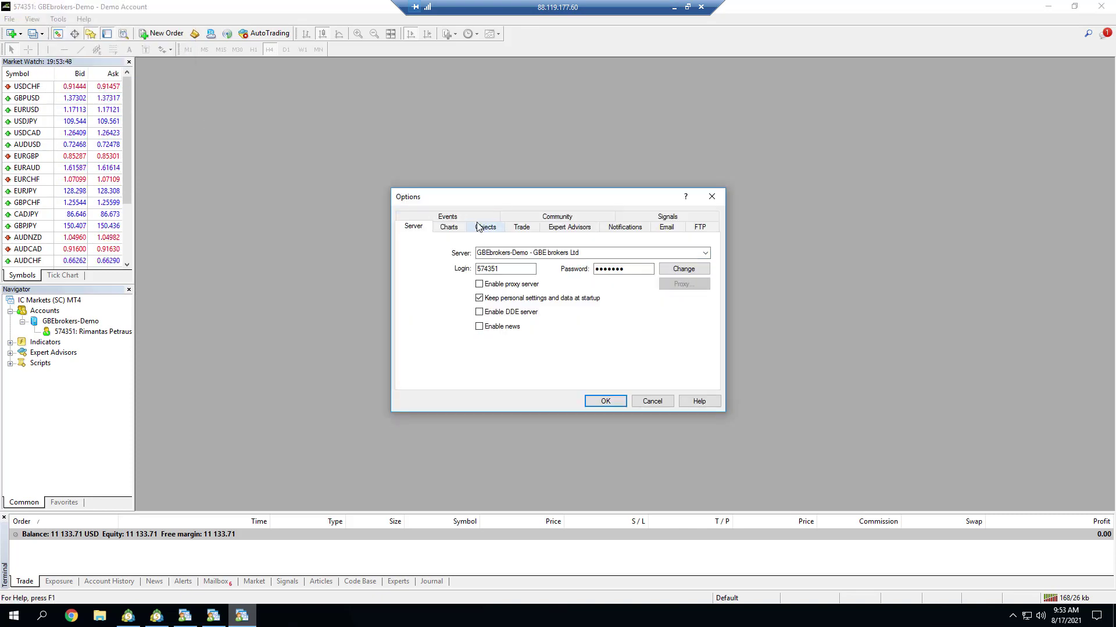
click(448, 216)
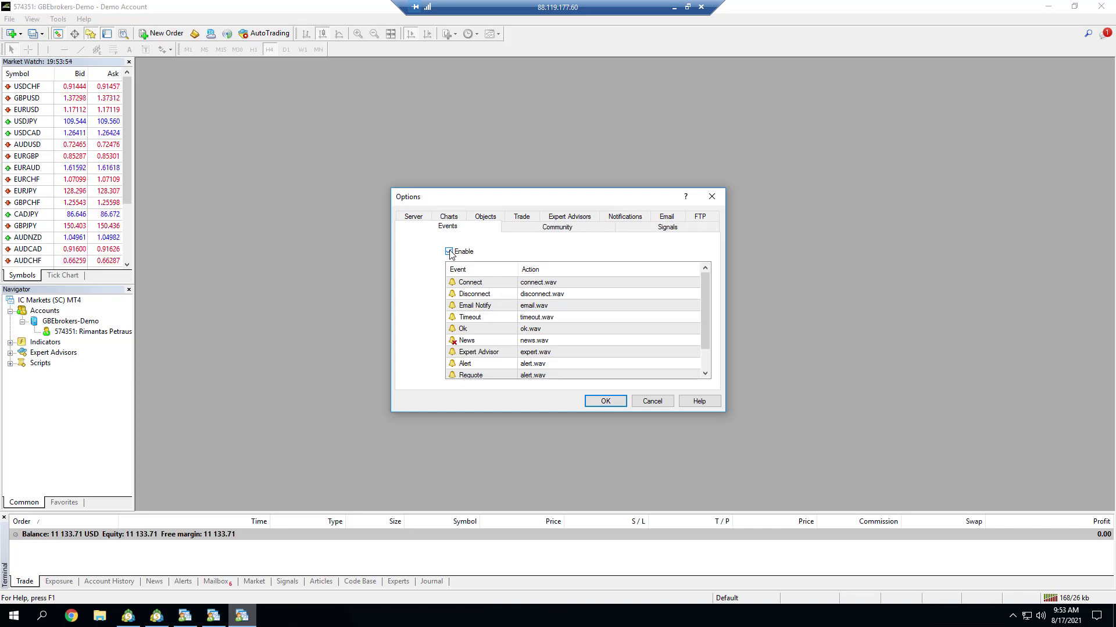
click(449, 251)
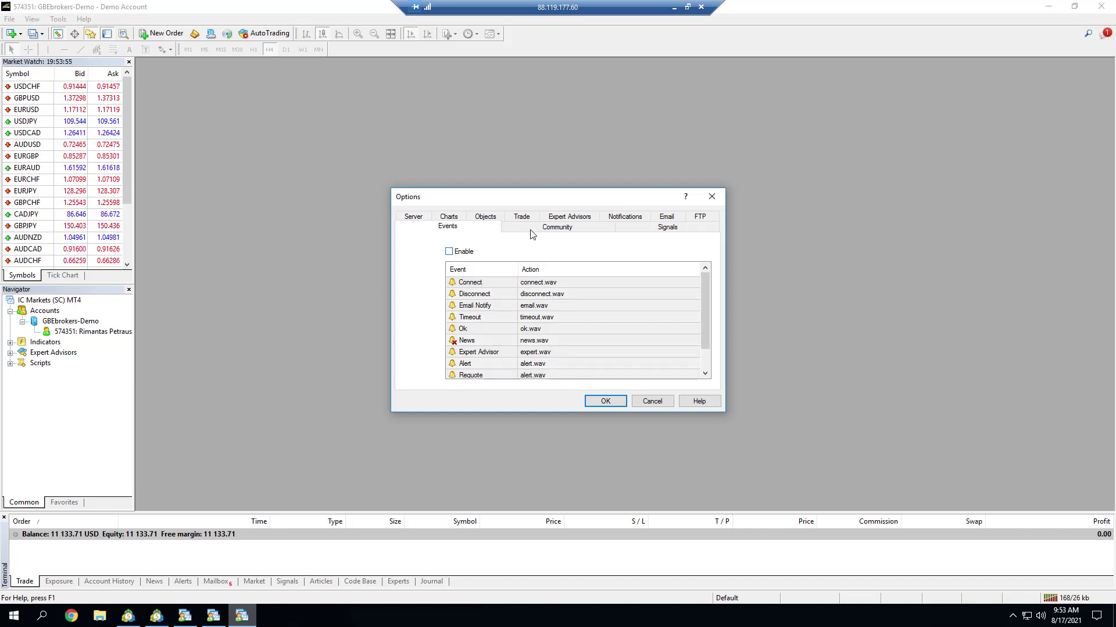
click(563, 217)
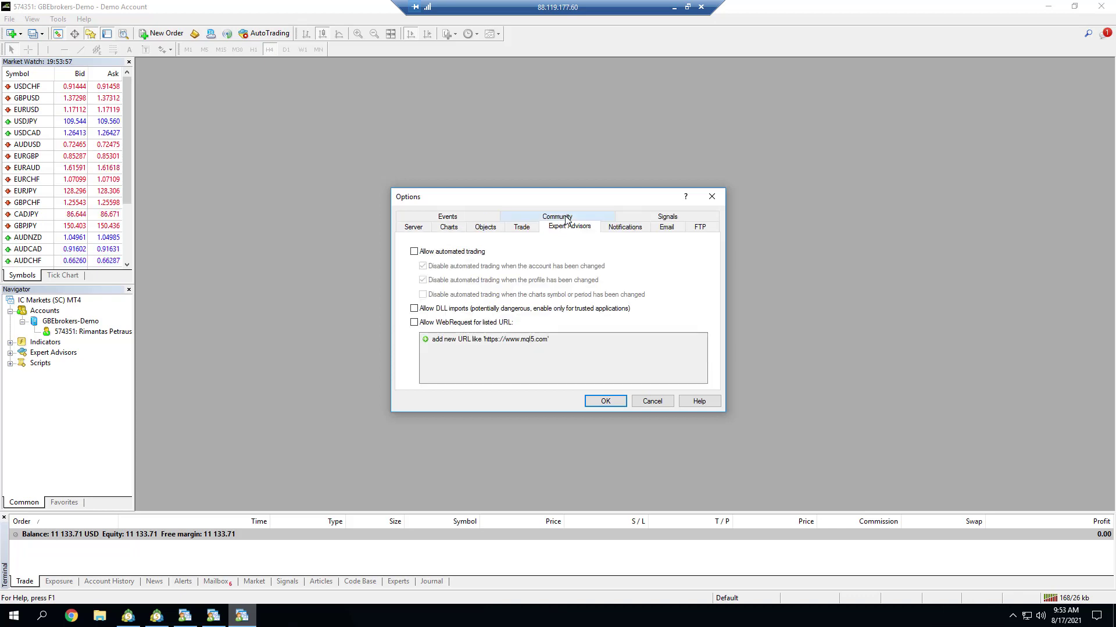
click(467, 256)
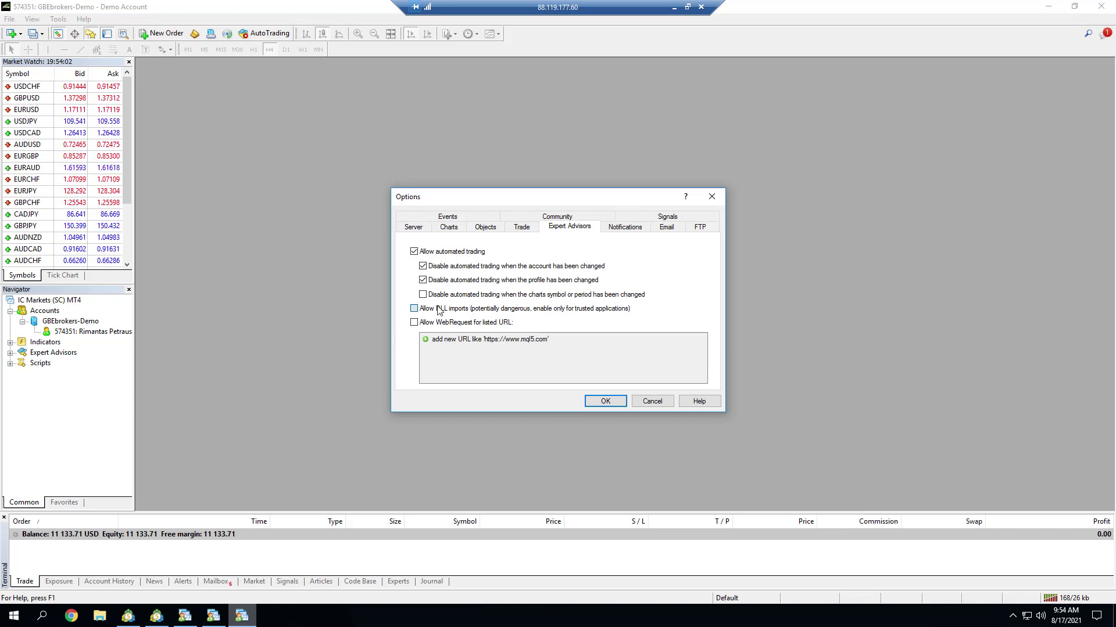
click(588, 398)
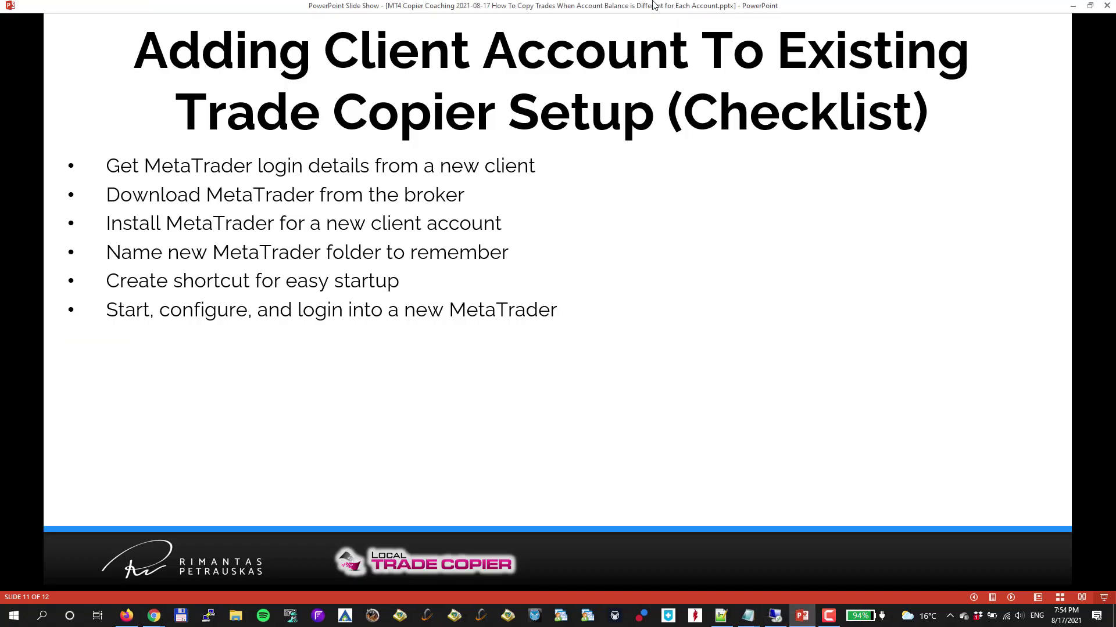
- Reveal the 'Install Local Trade Copier into new MetaTrader' bullet, then go back to MetaTrader
key(Right)
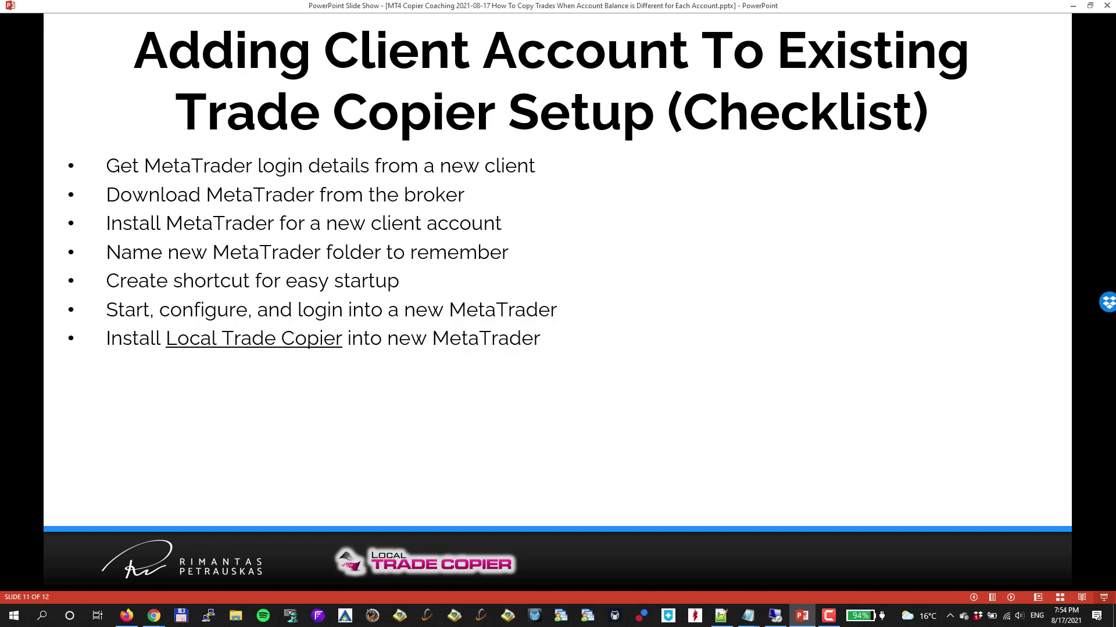
click(775, 616)
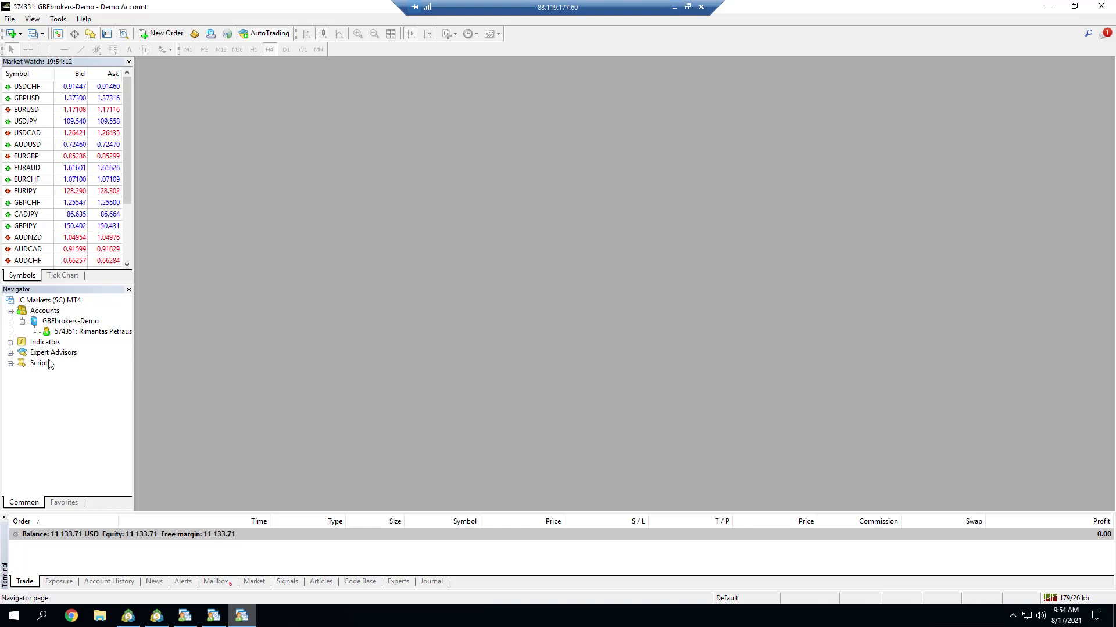
- Expand Expert Advisors to find LTC Client MT4 Manager, then launch File Explorer
double_click(54, 355)
click(59, 364)
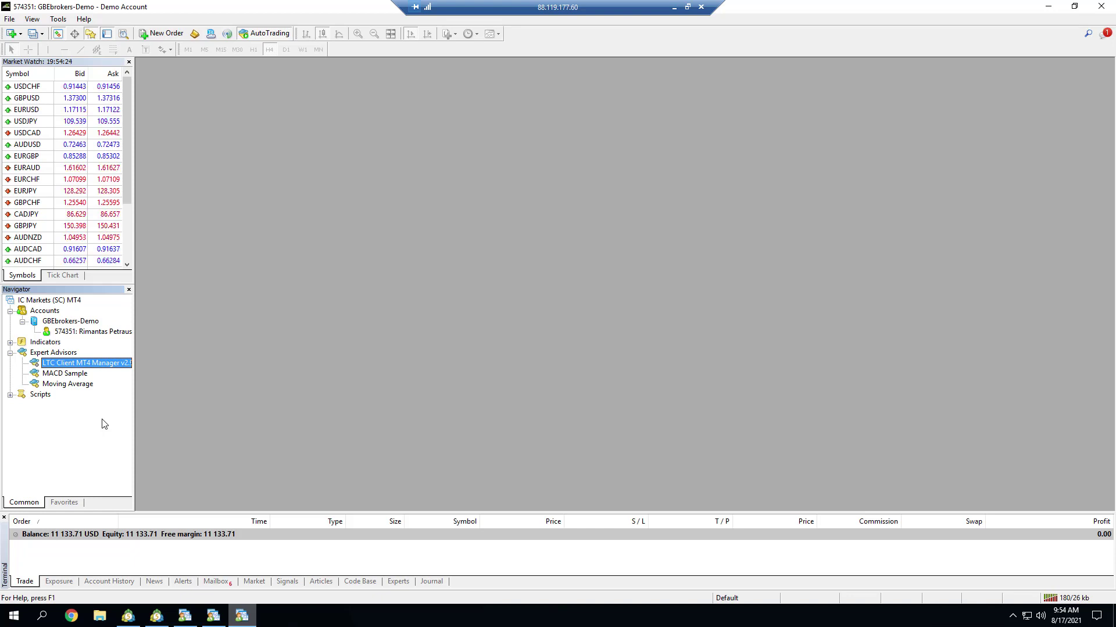
click(99, 616)
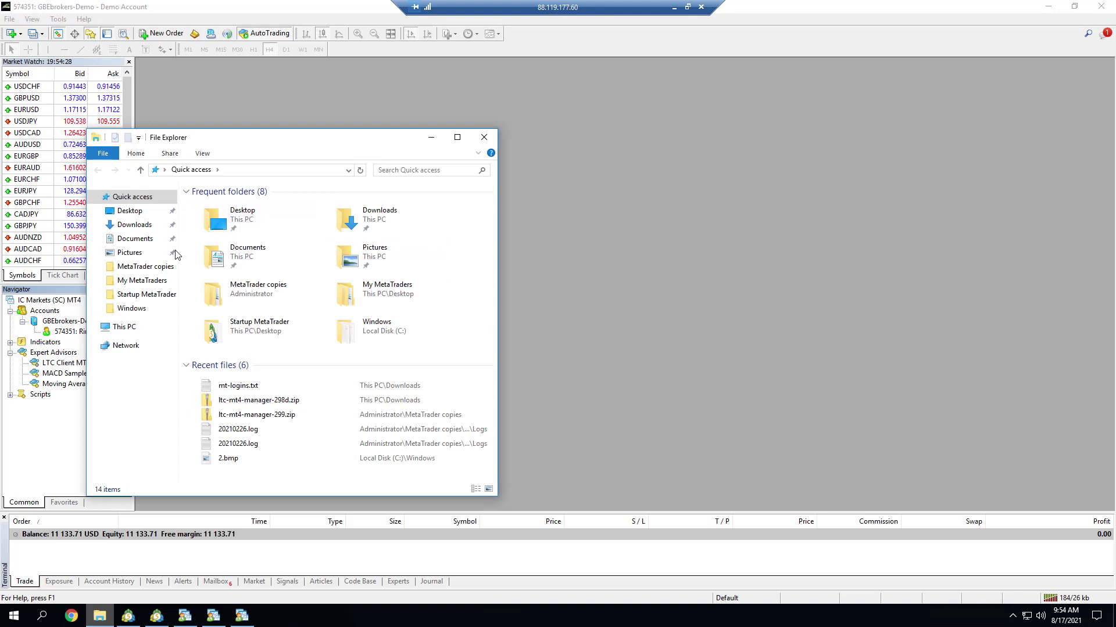
- Go to Downloads and open the ltc-mt4-manager-298e folder
click(135, 226)
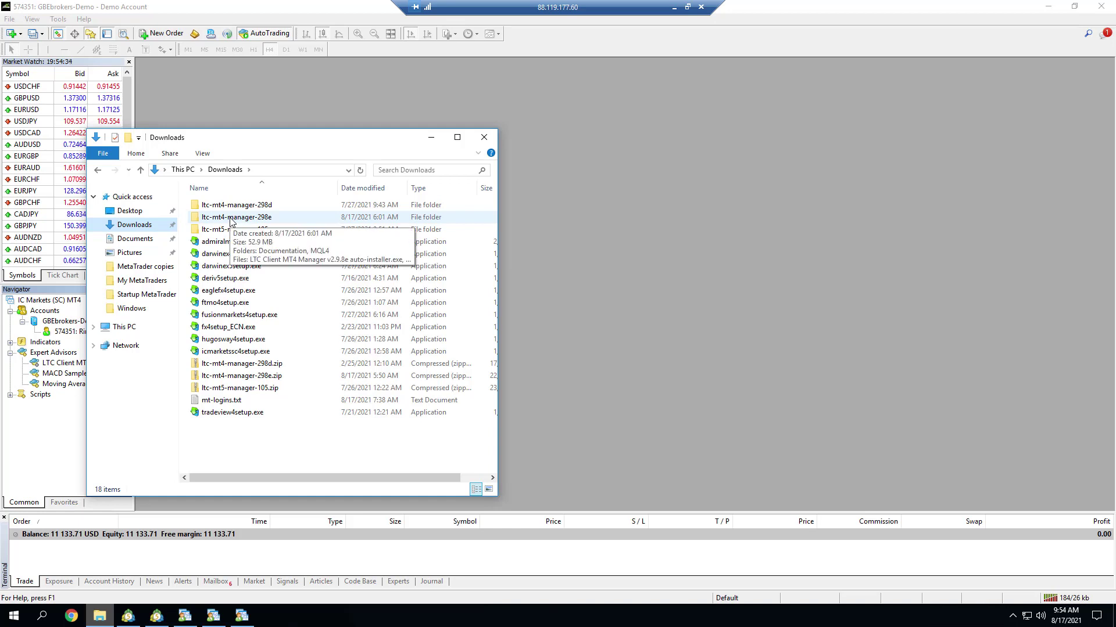
double_click(230, 219)
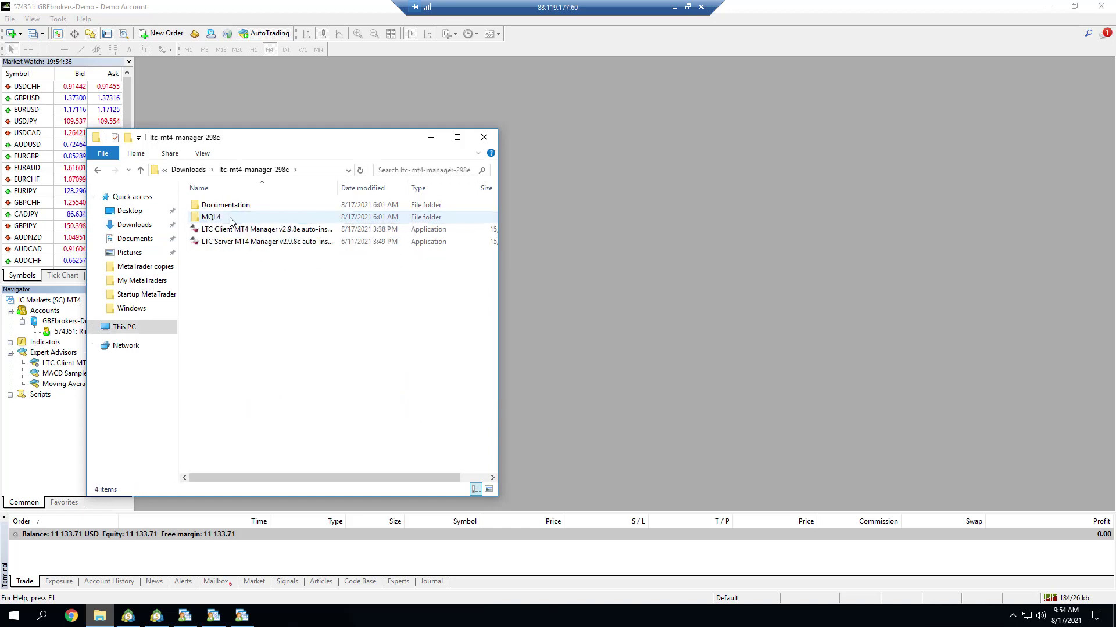
- Run the LTC Client installer, accepting the licence and installing into the MT4-3 GBEbrokers terminal
double_click(256, 232)
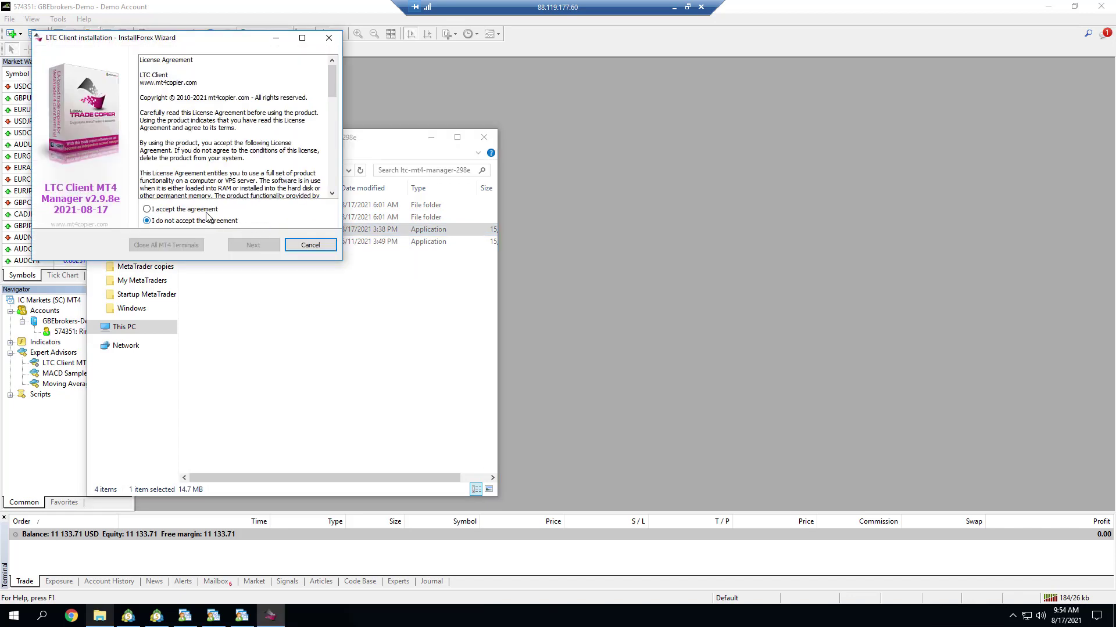
click(205, 211)
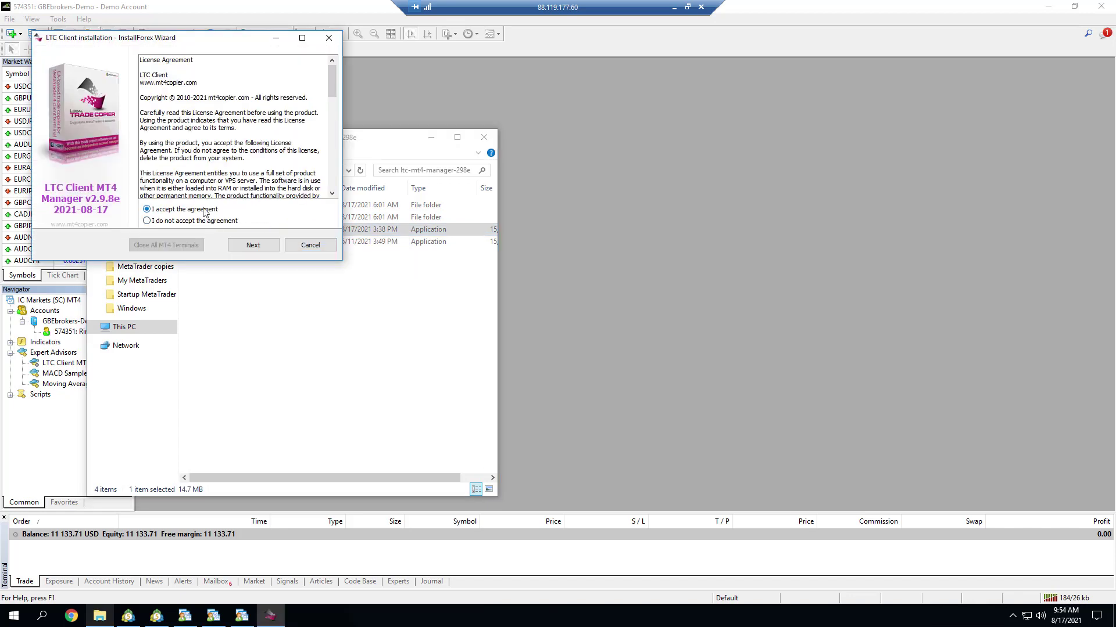
click(239, 249)
click(238, 249)
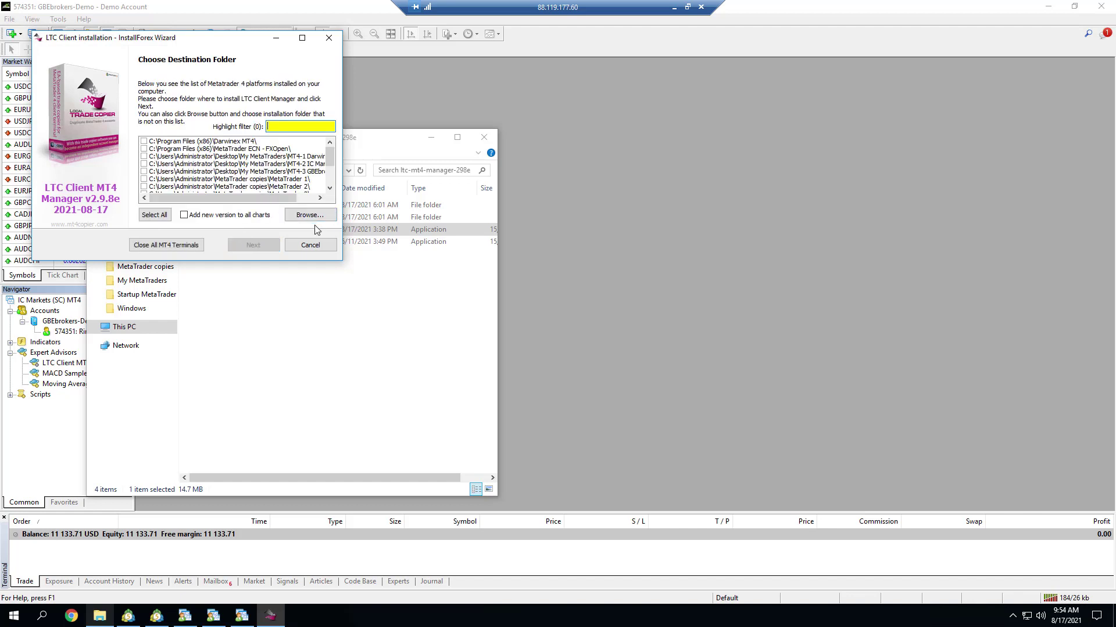
text(gbe)
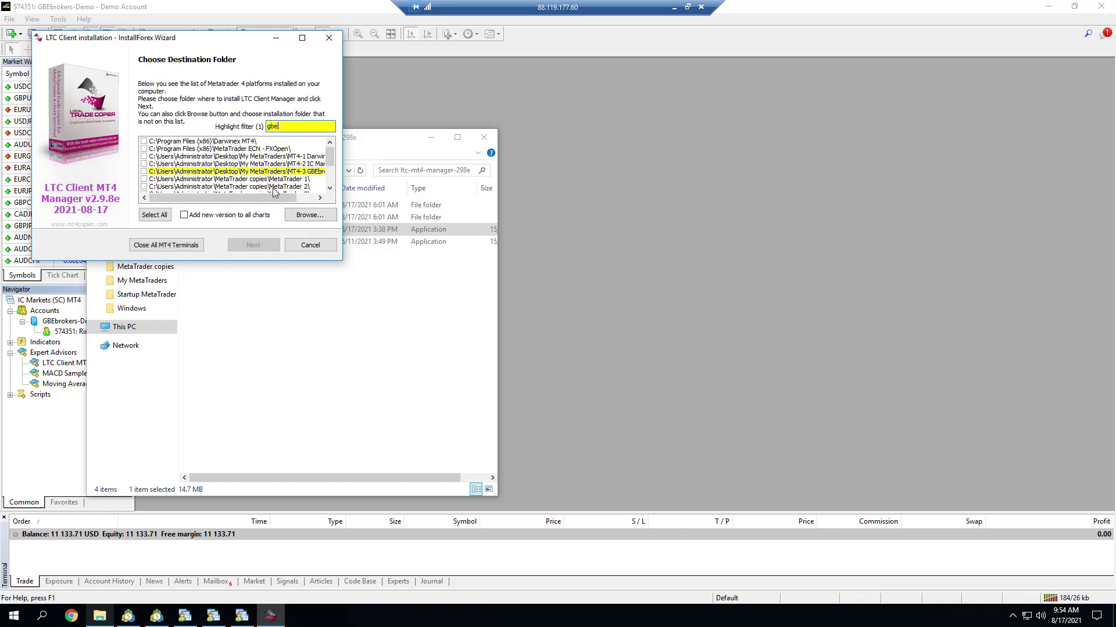
drag(281, 198, 301, 199)
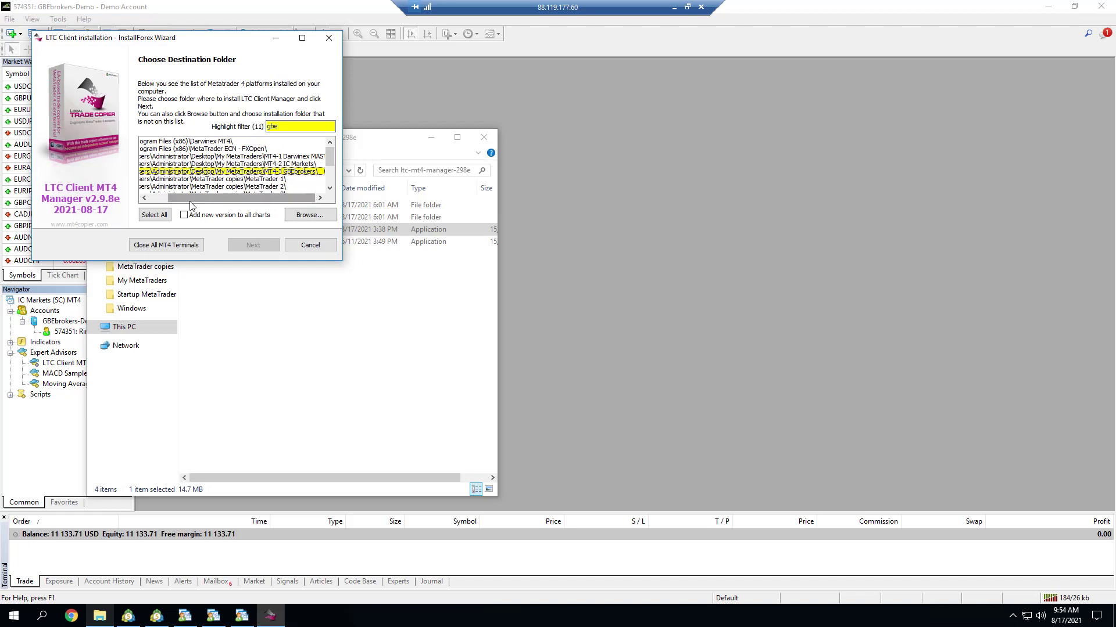
click(161, 198)
click(145, 172)
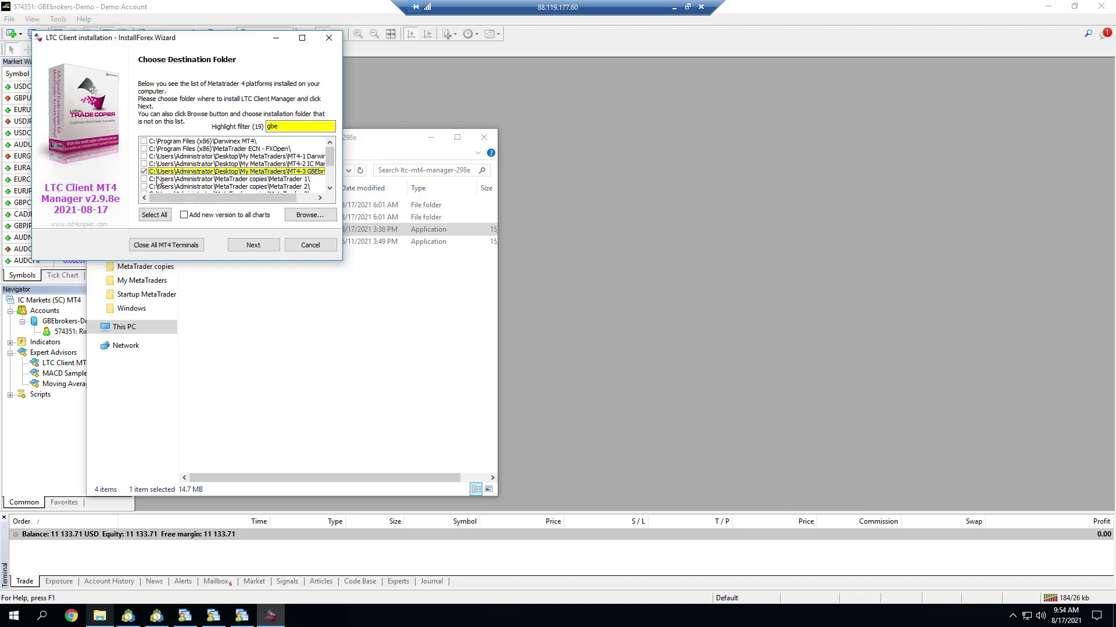
scroll(266, 179, down, 2)
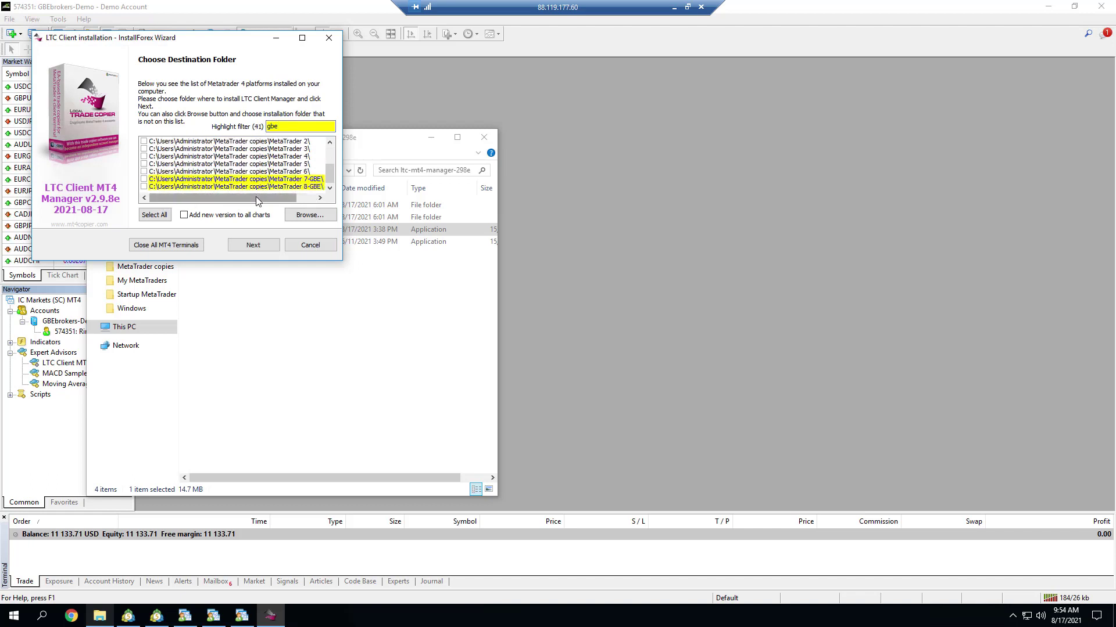
drag(259, 198, 233, 194)
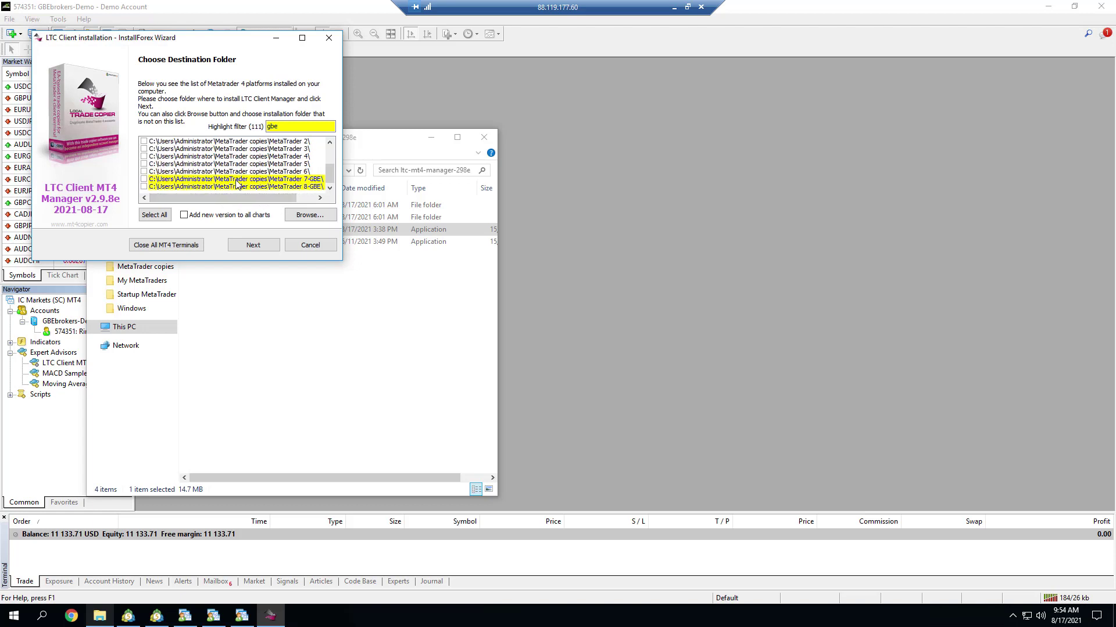
scroll(236, 183, up, 2)
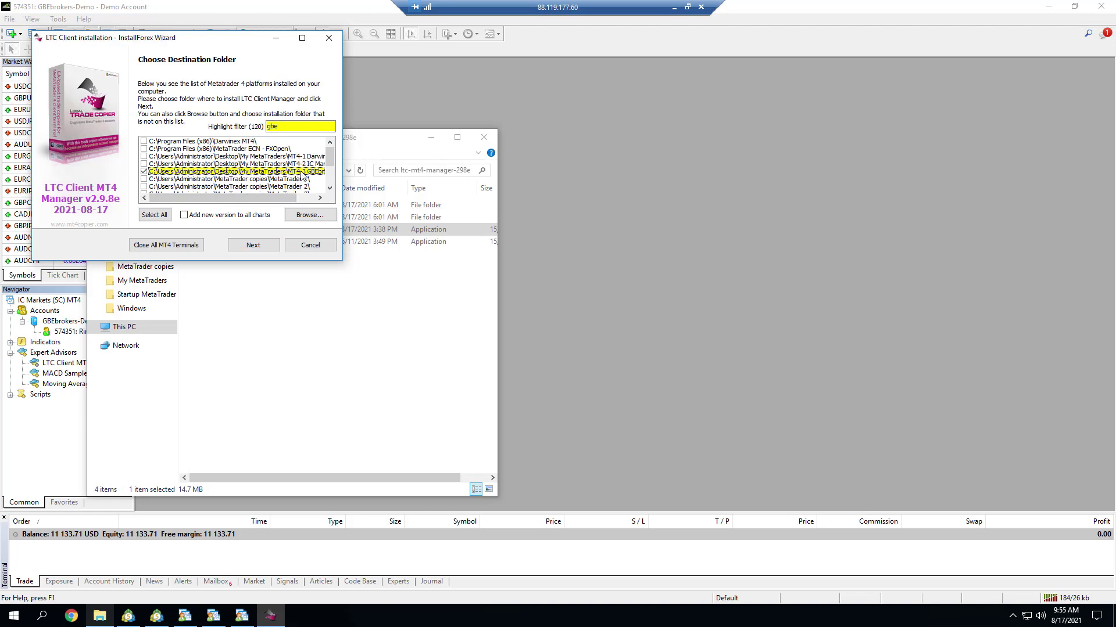
click(238, 246)
click(301, 245)
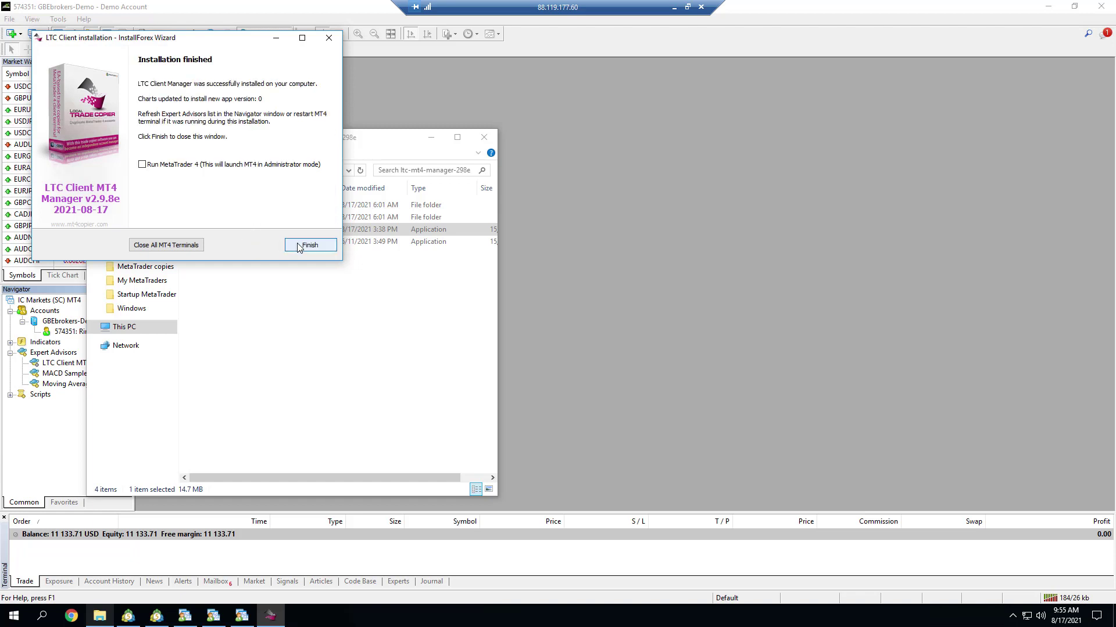
click(298, 246)
- Close Explorer and refresh the Navigator's Expert Advisors so LTC Client MT4 Manager appears
click(484, 137)
click(112, 363)
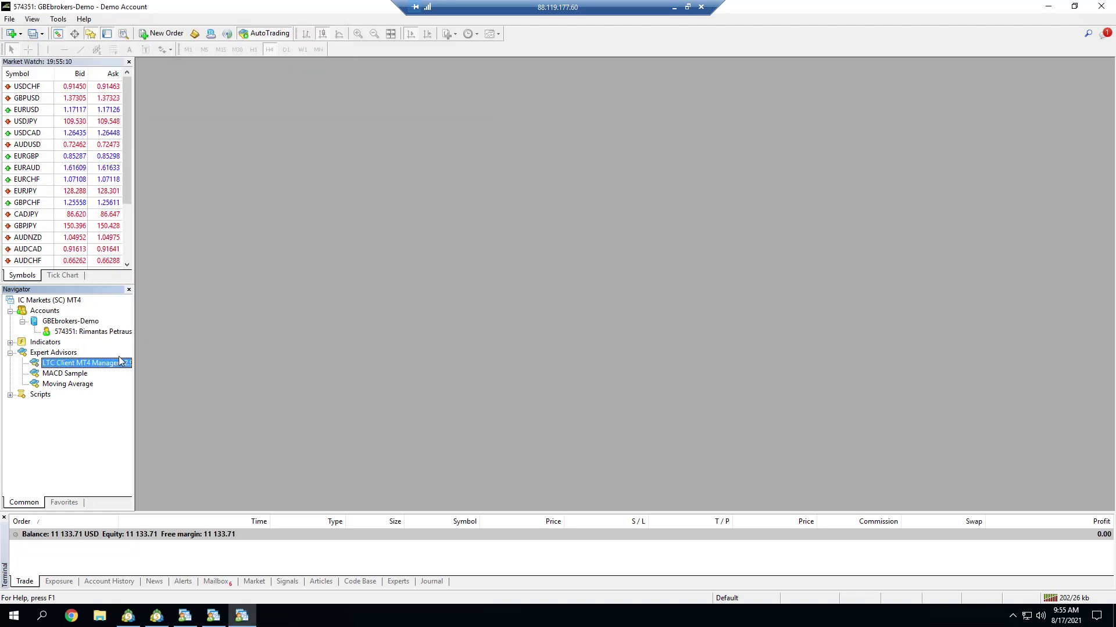
right_click(71, 364)
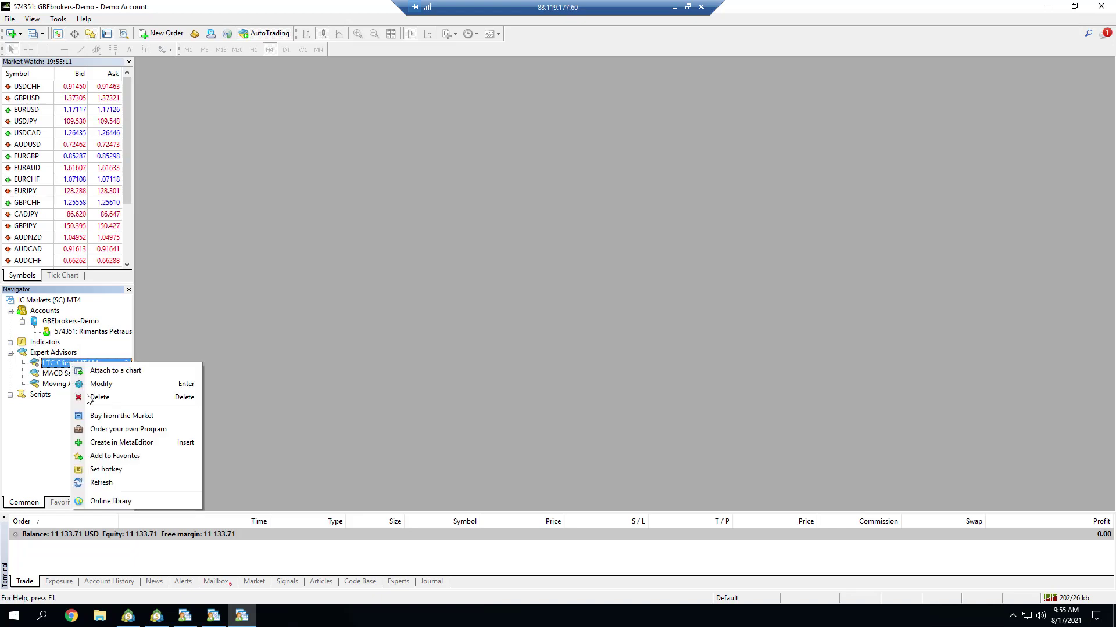
click(109, 485)
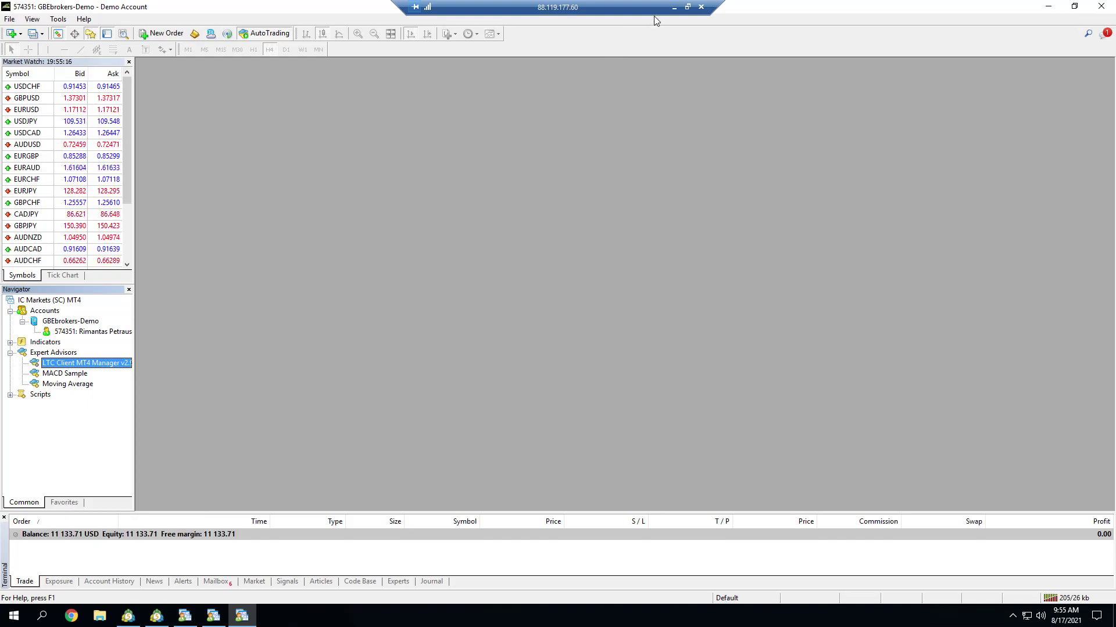
- Minimize the remote session and reveal the bullet on starting the LTC Client EA
click(674, 7)
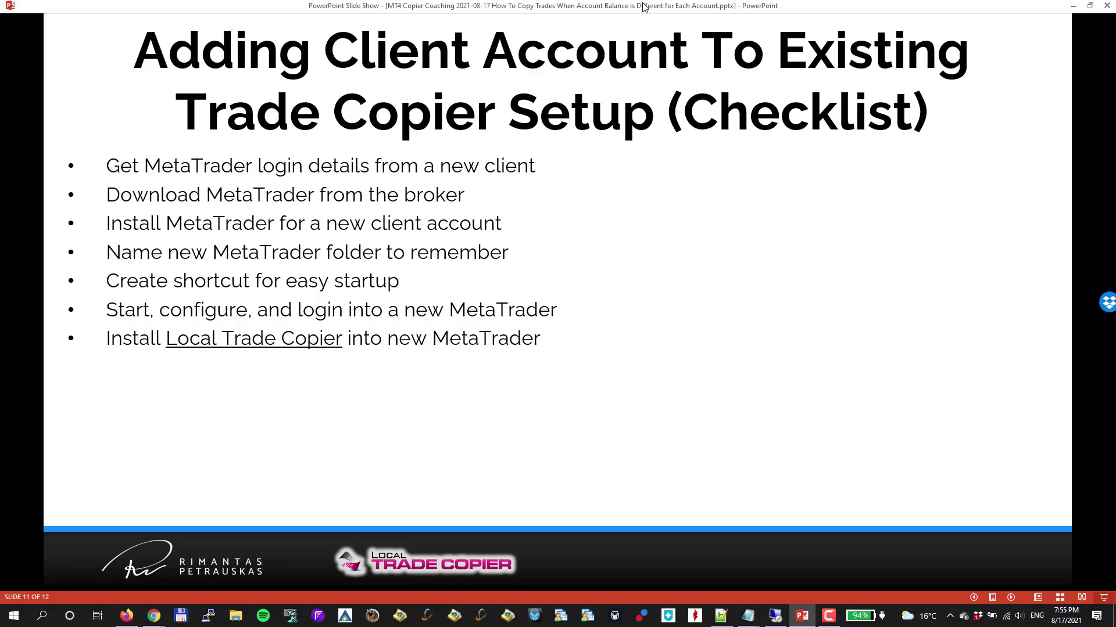
key(Right)
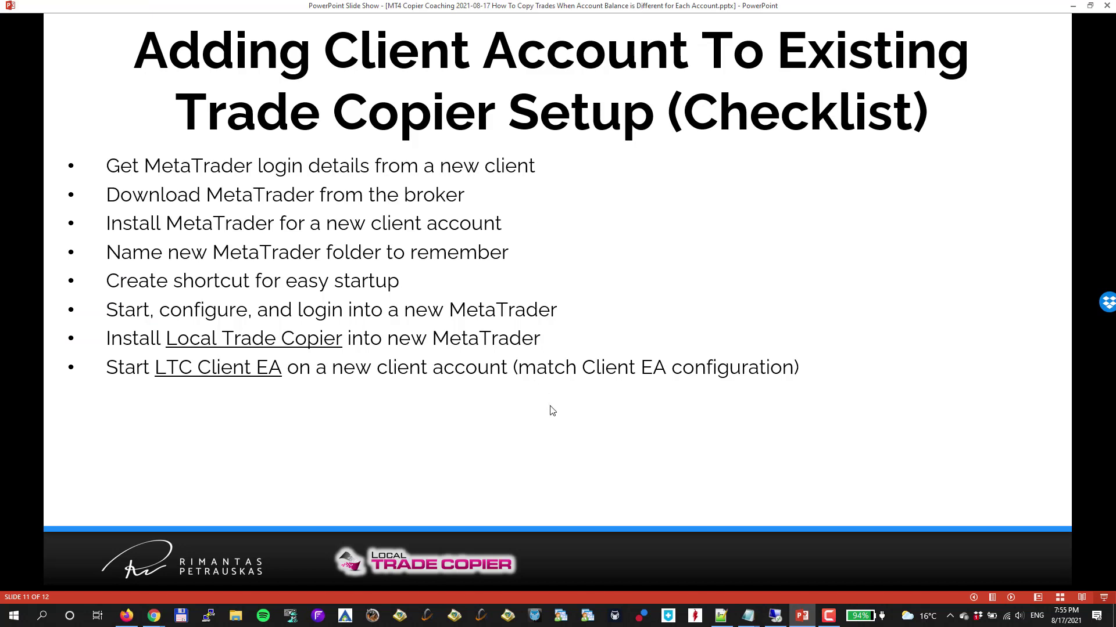
- Open a EURUSD chart window and maximize it
click(774, 618)
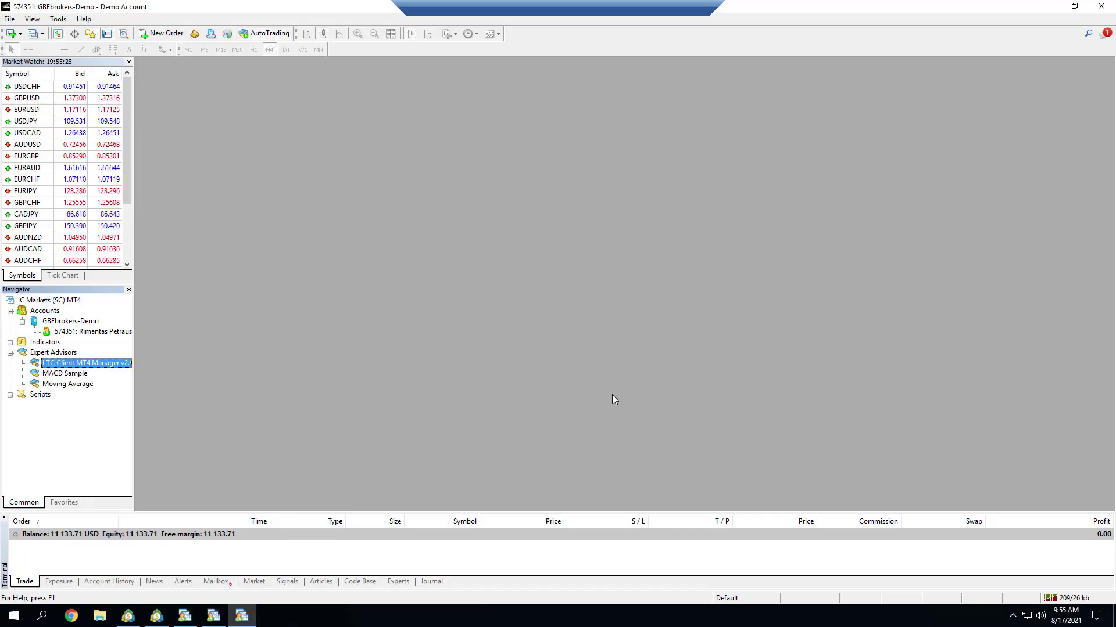
right_click(36, 114)
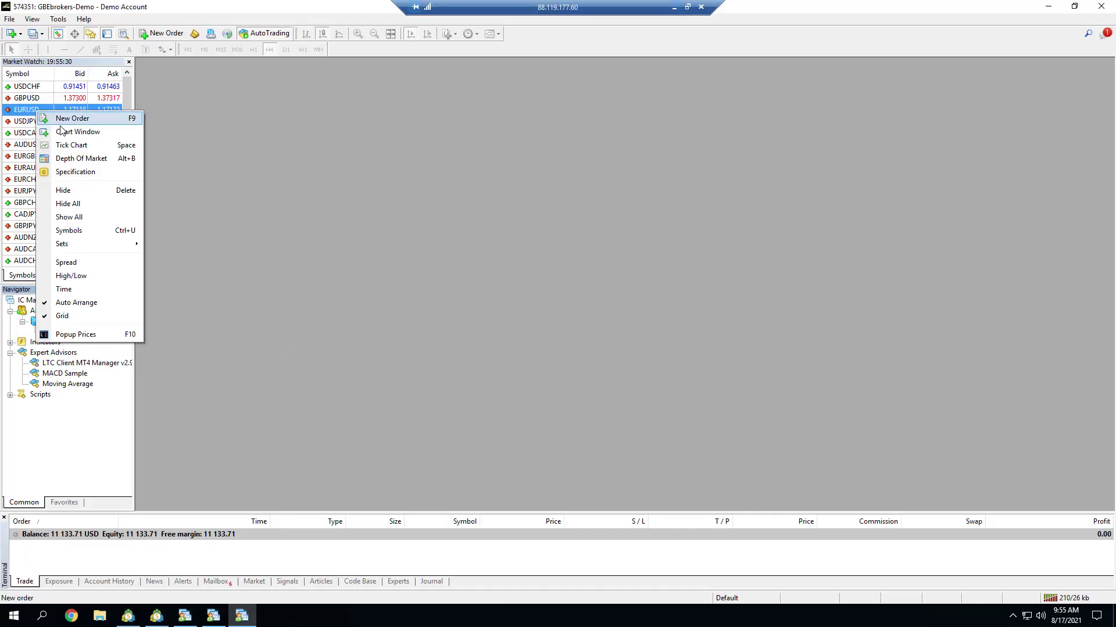
click(67, 129)
double_click(99, 365)
click(378, 190)
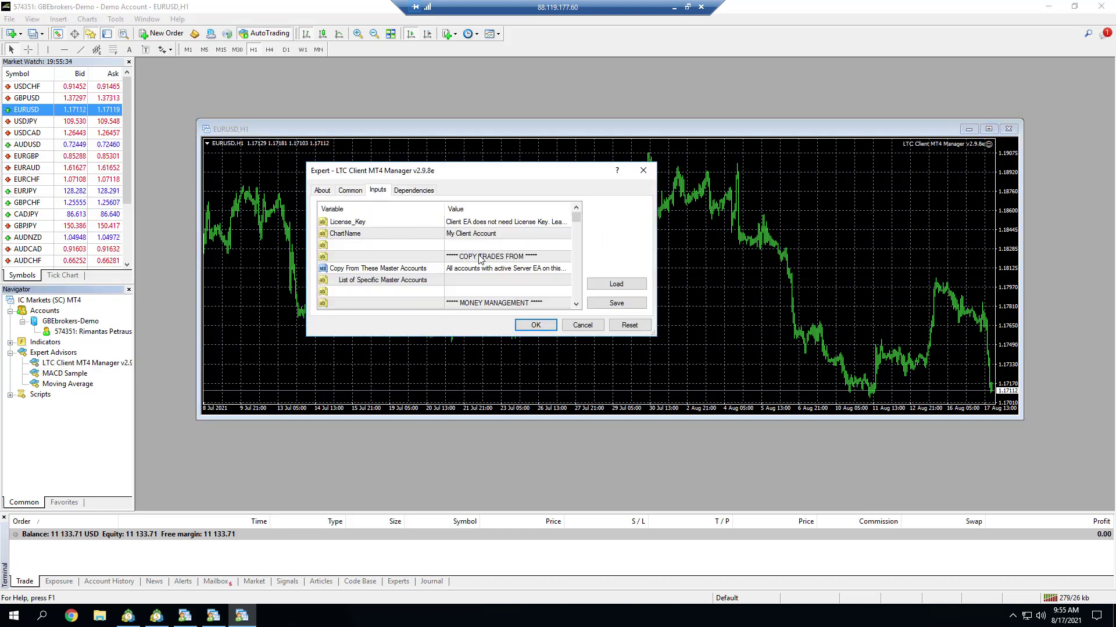
click(643, 170)
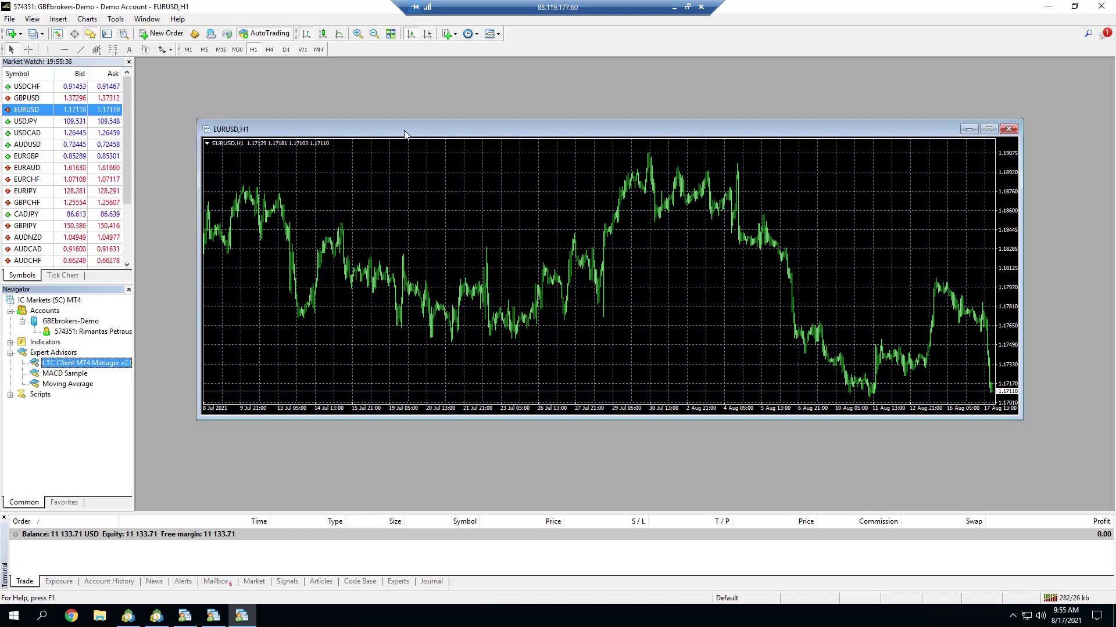
drag(404, 130, 378, 113)
double_click(377, 113)
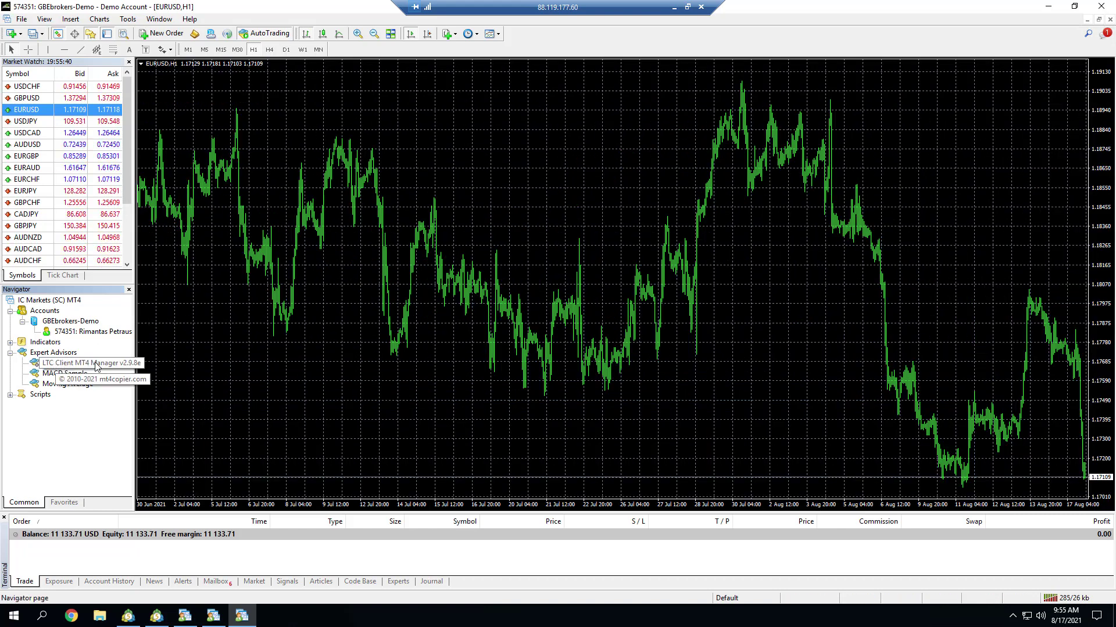
- Drag LTC Client MT4 Manager onto the chart, leaving the specific master accounts list empty
drag(96, 366, 308, 319)
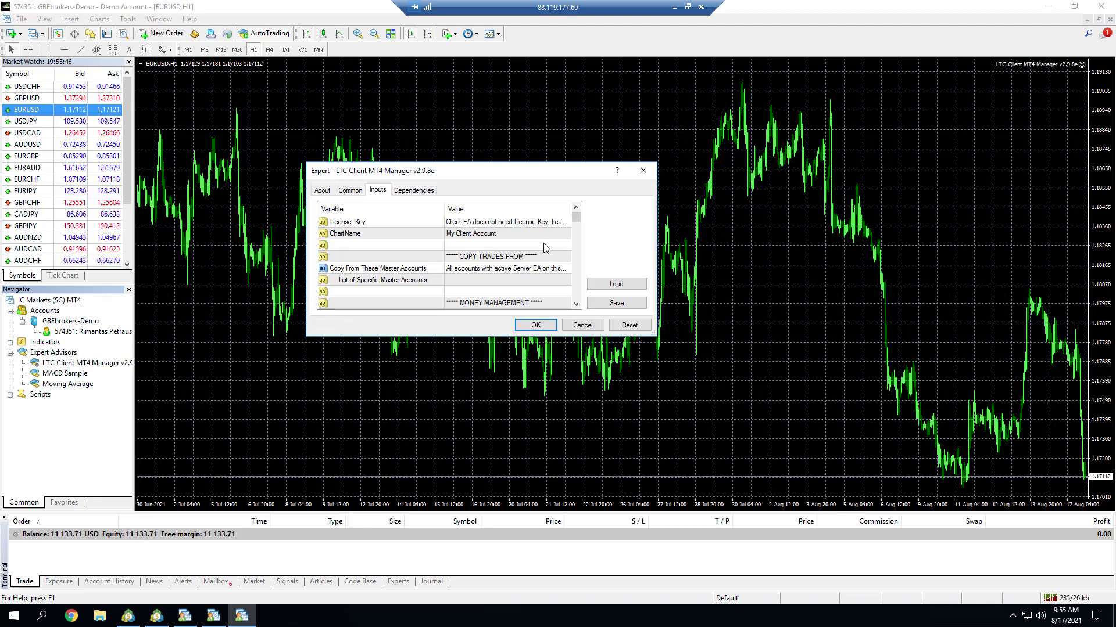
scroll(545, 248, down, 1)
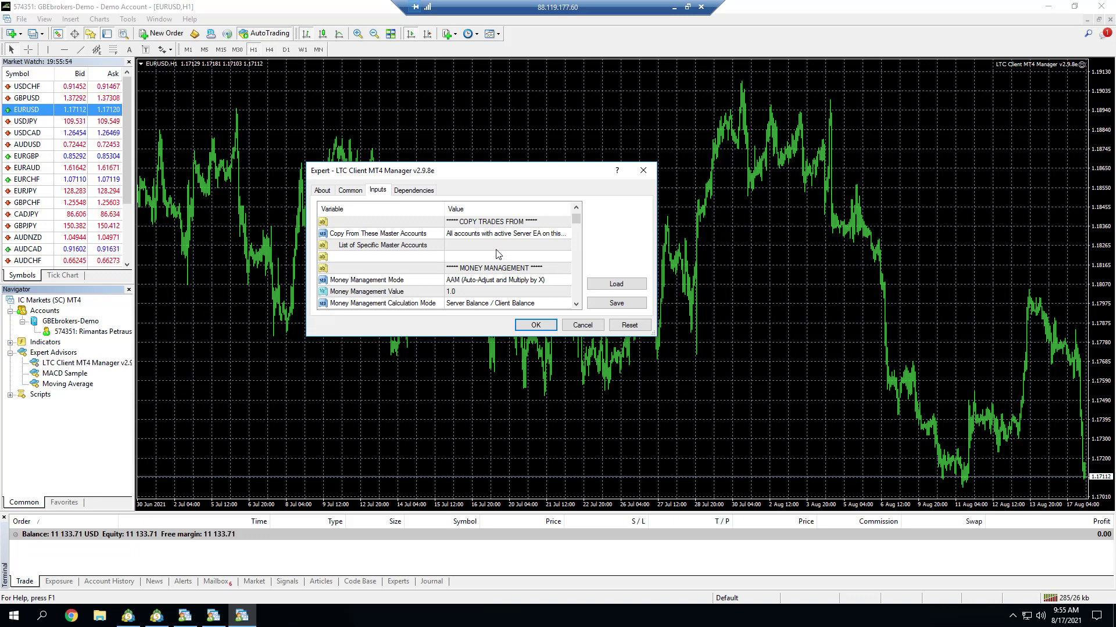
scroll(498, 254, up, 1)
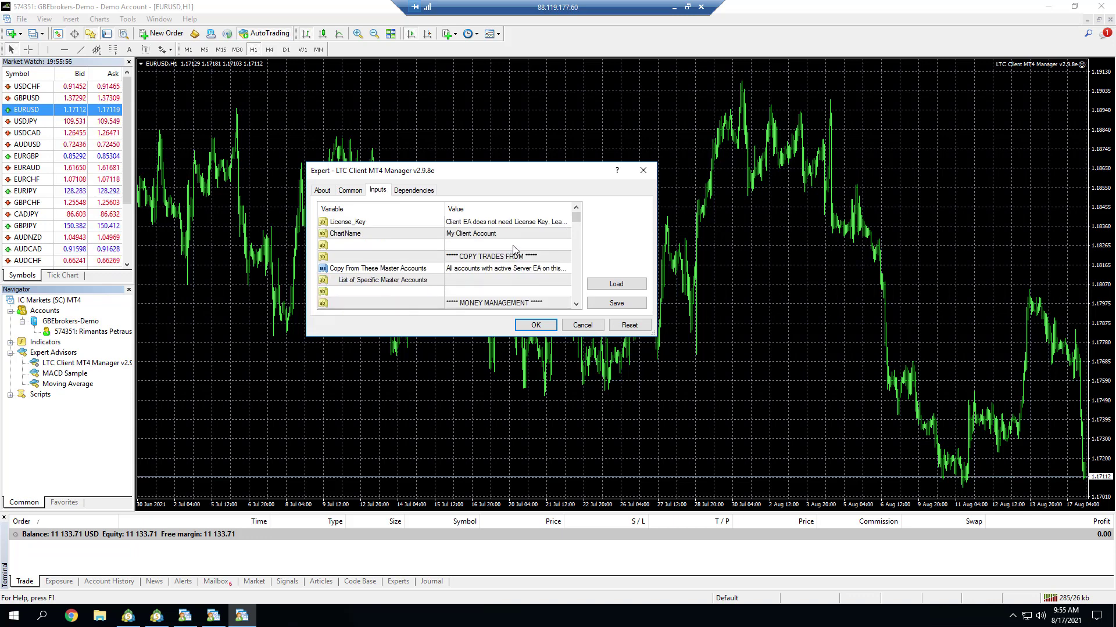
click(468, 270)
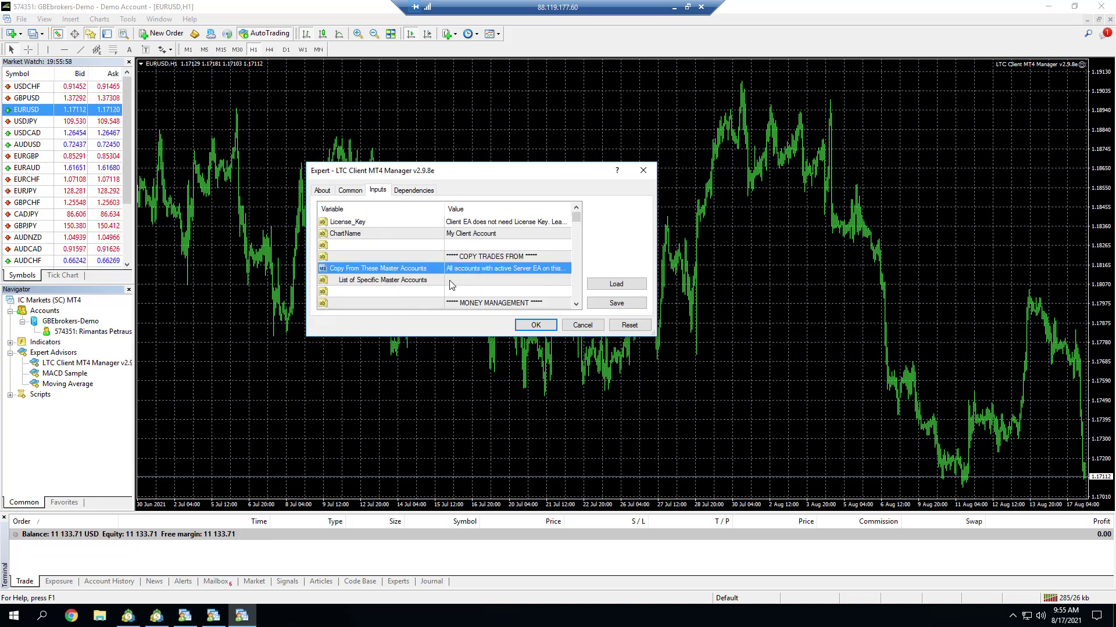
click(409, 282)
click(454, 280)
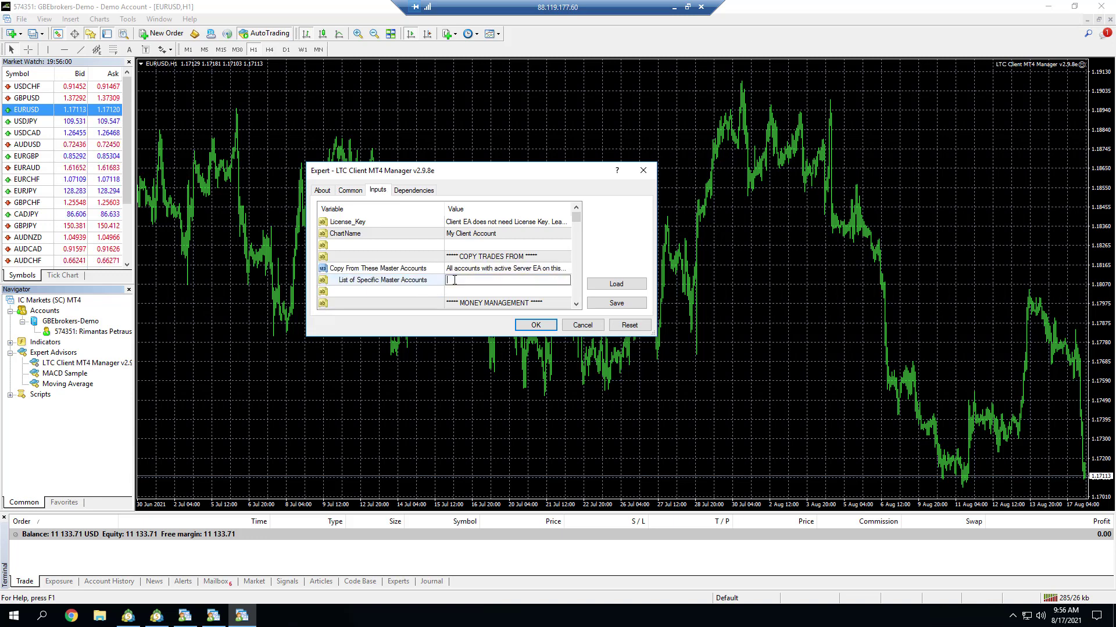
key(Return)
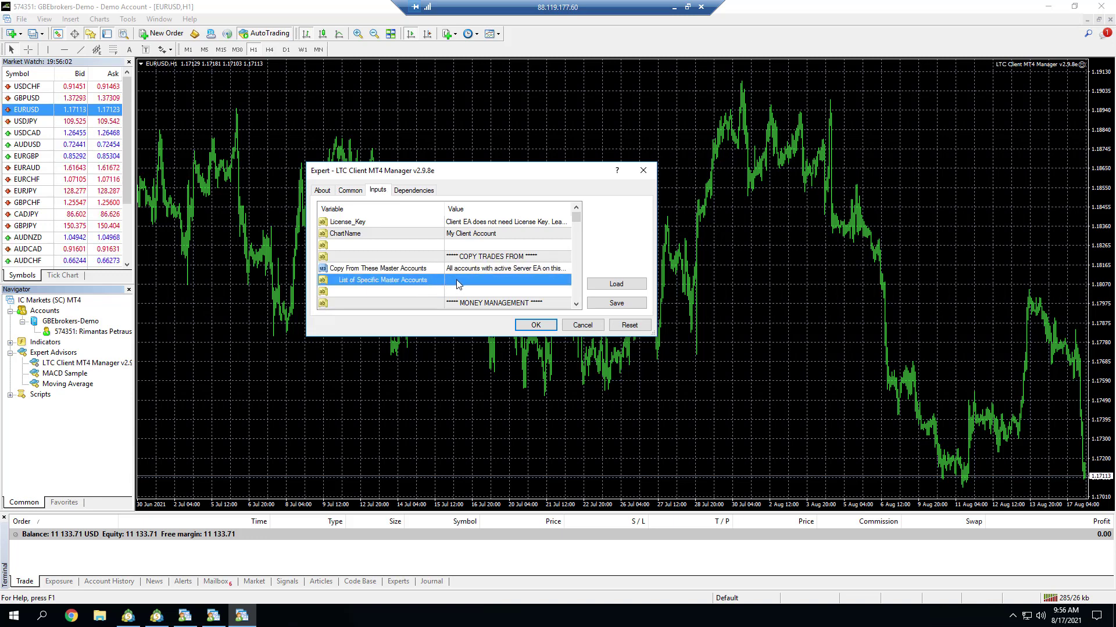
scroll(465, 282, down, 3)
scroll(474, 281, down, 1)
click(468, 248)
click(462, 267)
scroll(461, 267, down, 1)
click(459, 280)
scroll(465, 273, down, 2)
click(471, 261)
- Review the money management mode and value, start the EA, and return to the slides
scroll(470, 262, down, 1)
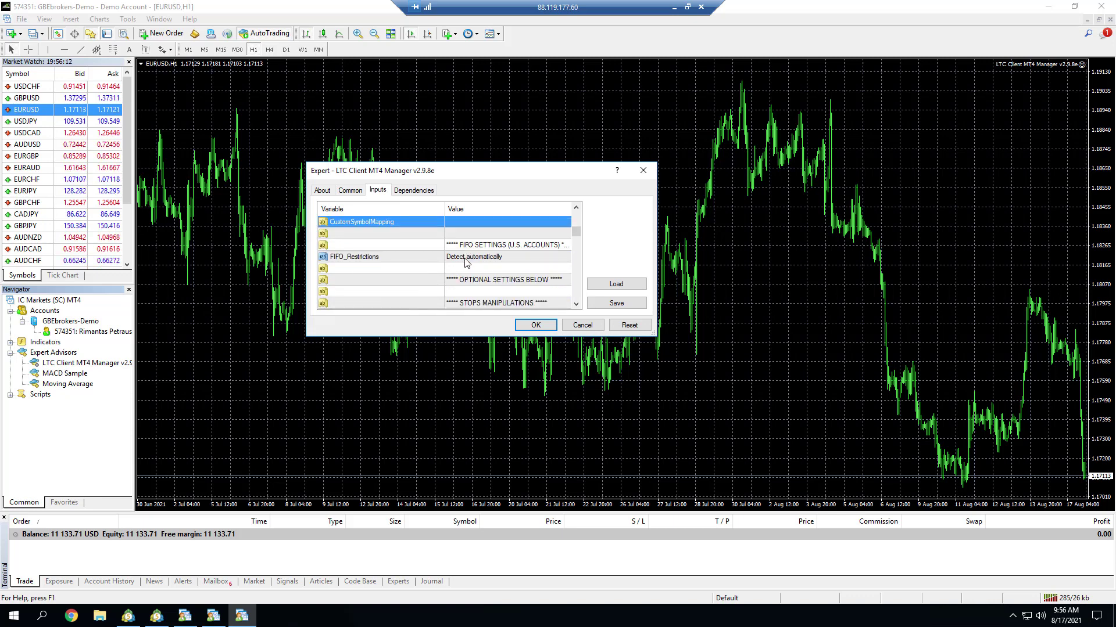
scroll(467, 262, down, 5)
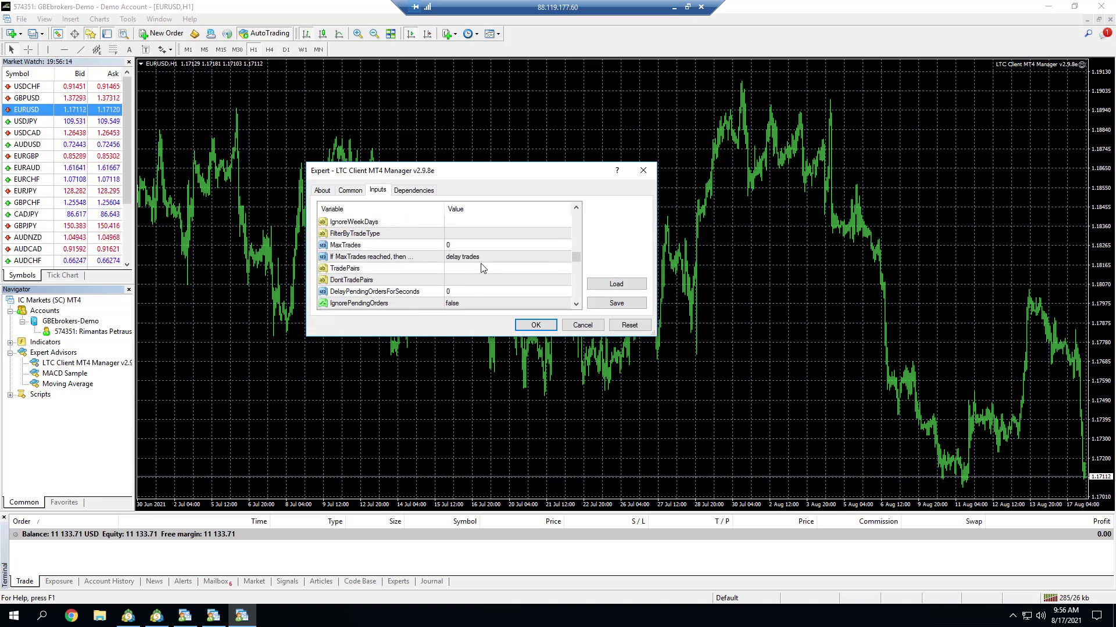
scroll(480, 268, down, 5)
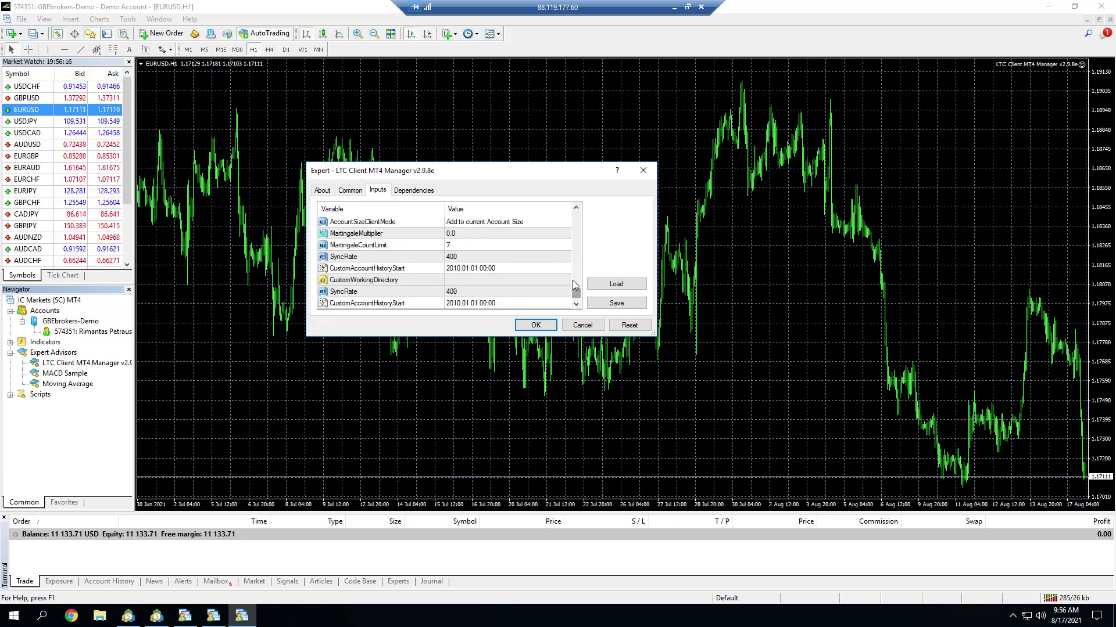
drag(575, 290, 574, 213)
scroll(512, 250, down, 2)
click(471, 249)
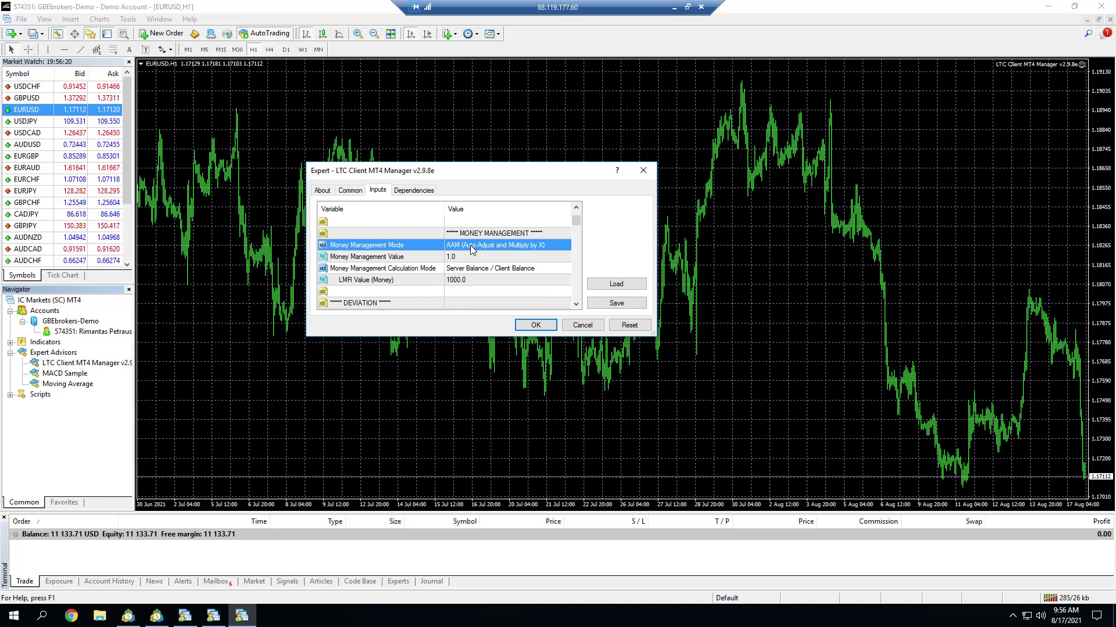
click(470, 249)
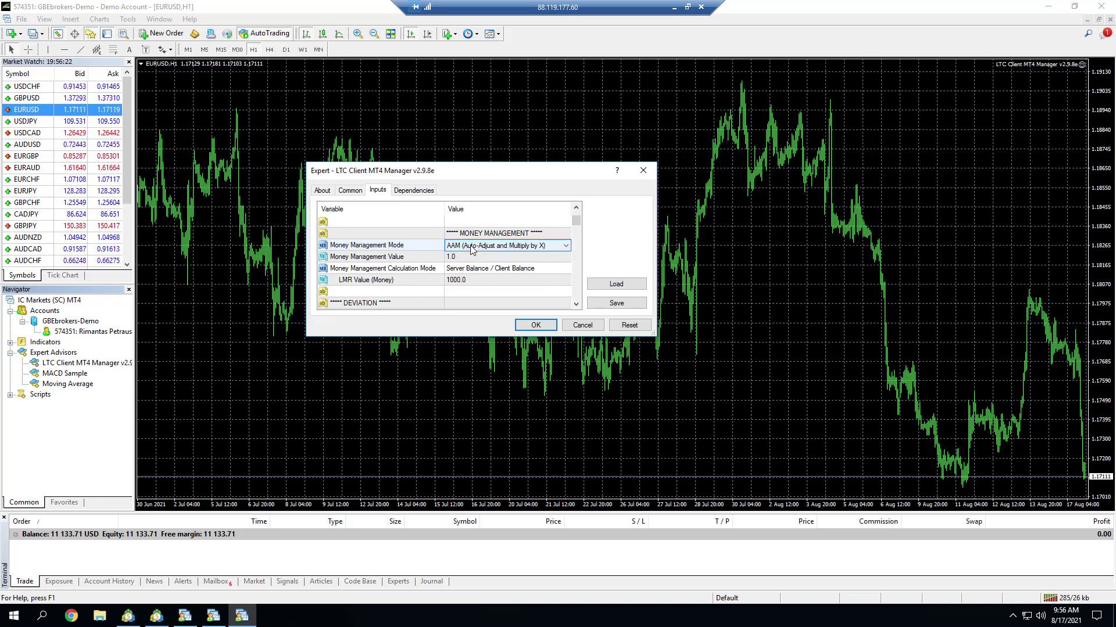
click(469, 258)
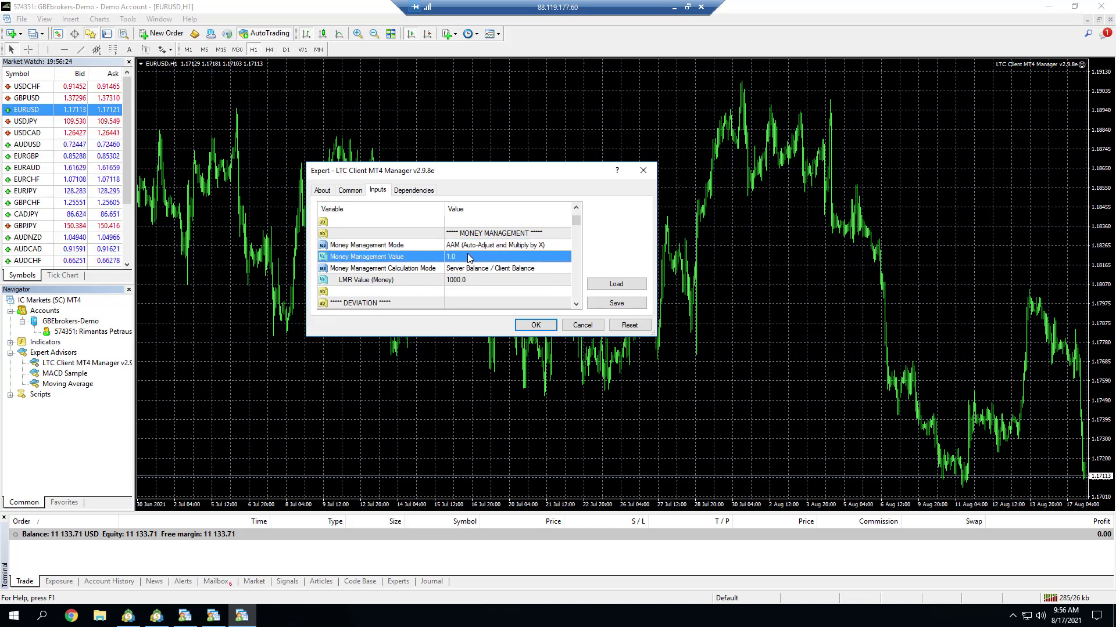
click(536, 326)
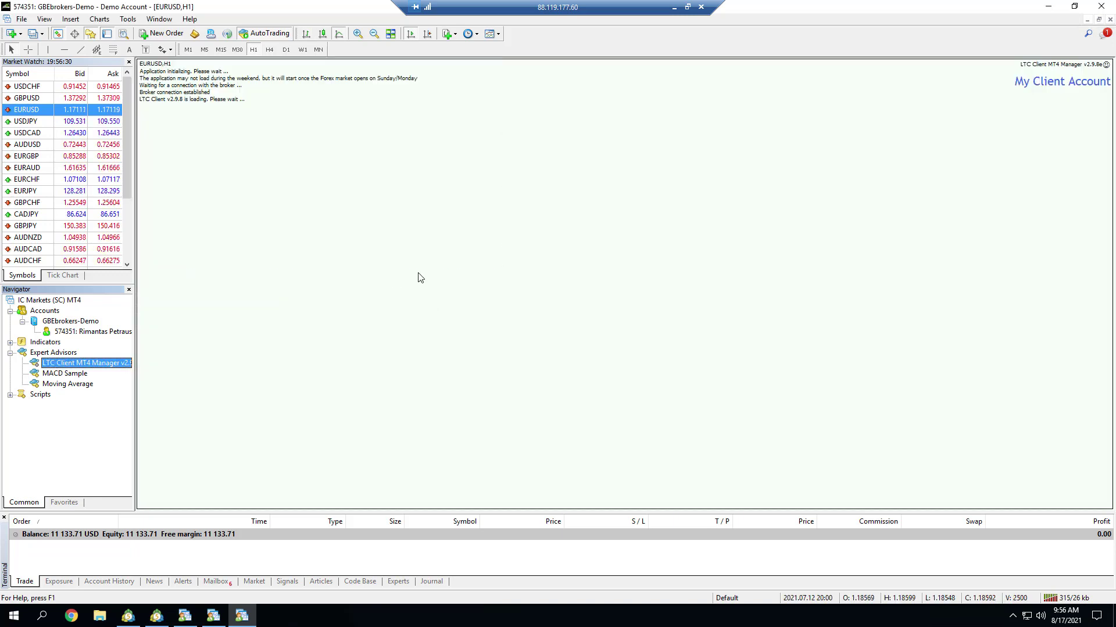
click(673, 7)
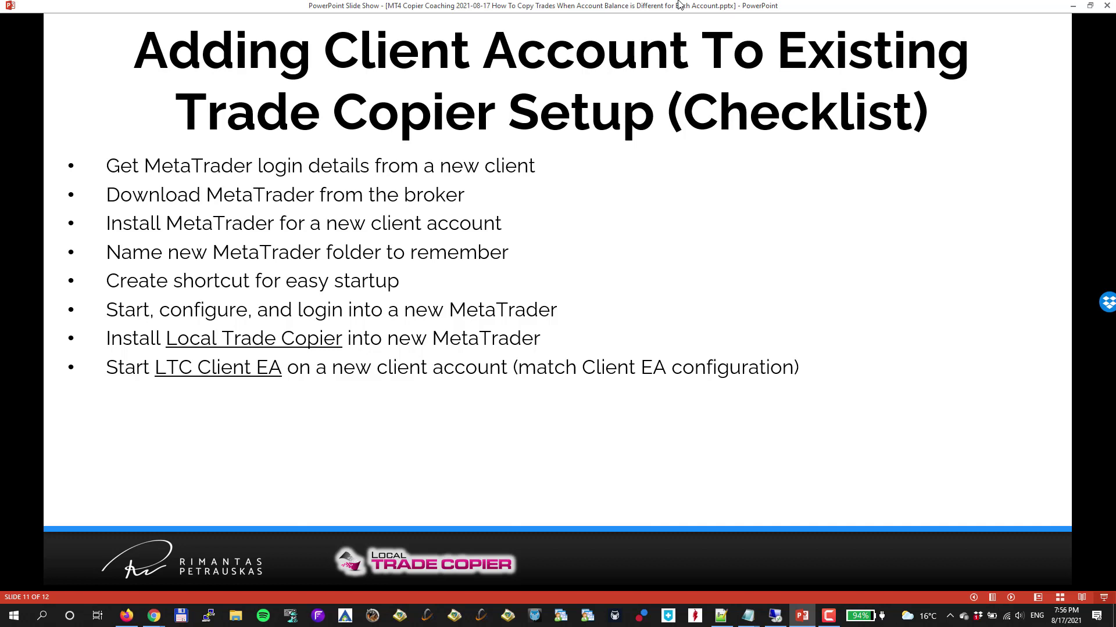
- Advance the slide to show the Pending Order Copy Test bullet
key(Right)
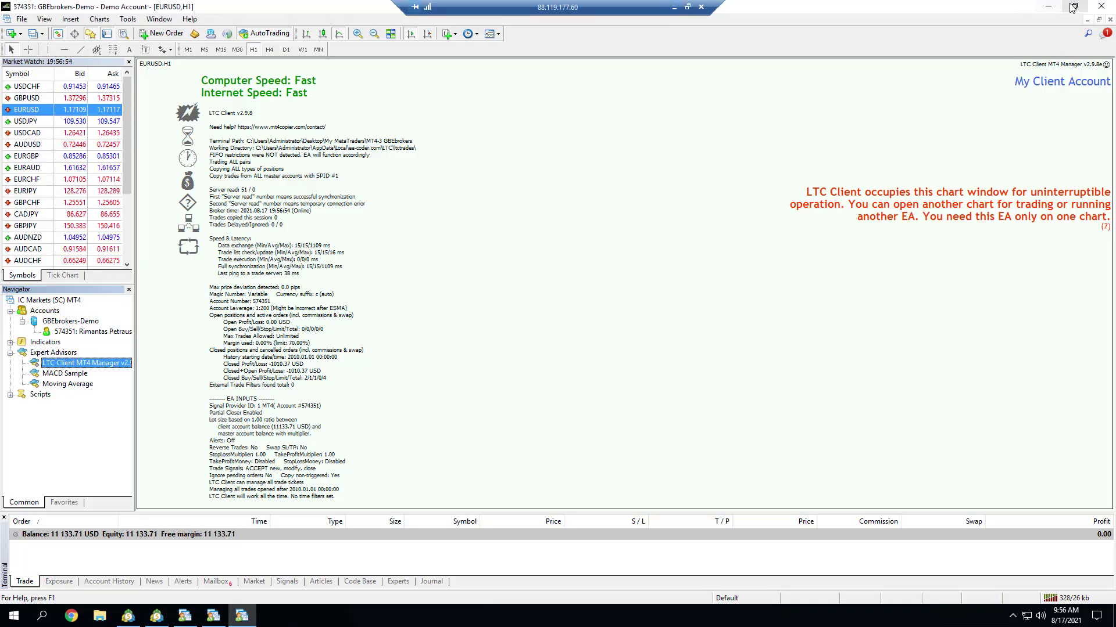
- Shrink and reposition the GBEbrokers terminal, then bring the master account's EURUSD chart forward
double_click(33, 7)
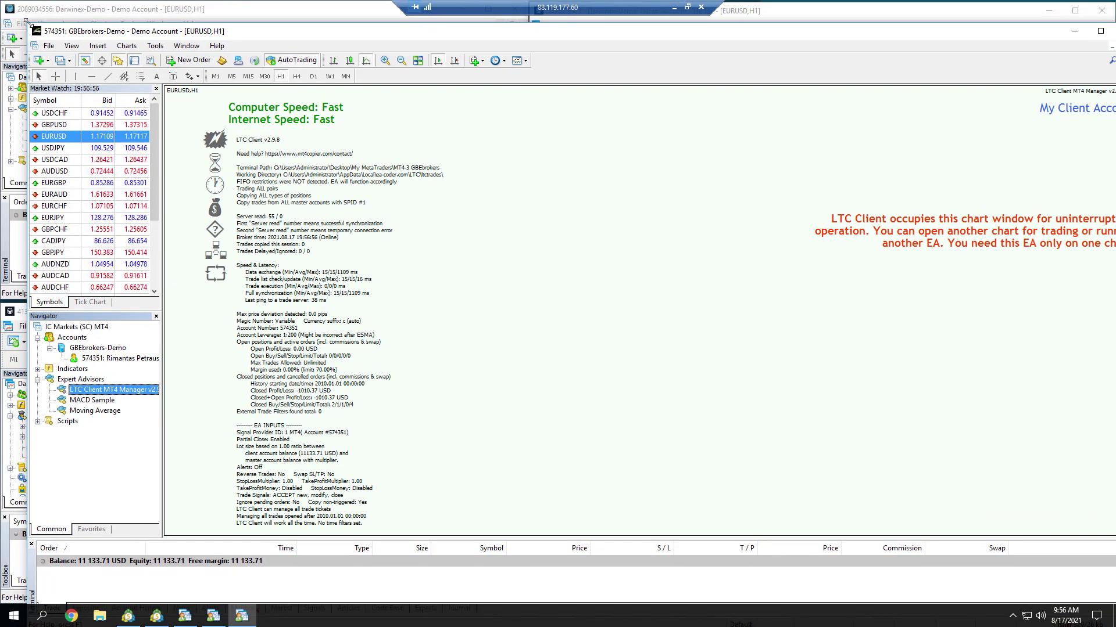
drag(101, 33, 346, 167)
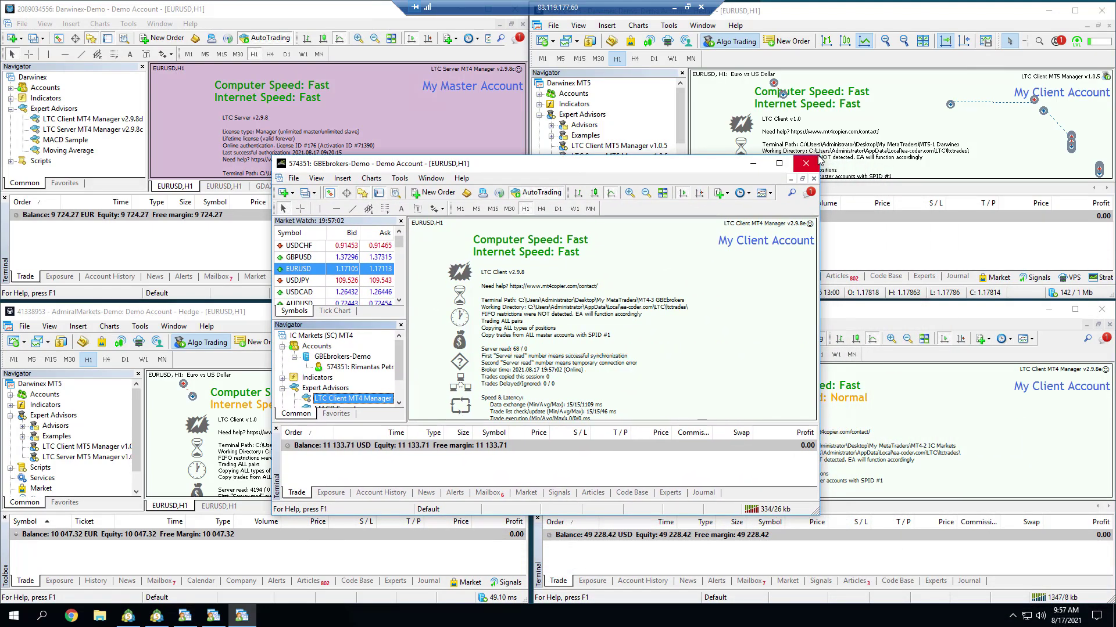
drag(820, 156, 718, 158)
drag(603, 171, 669, 172)
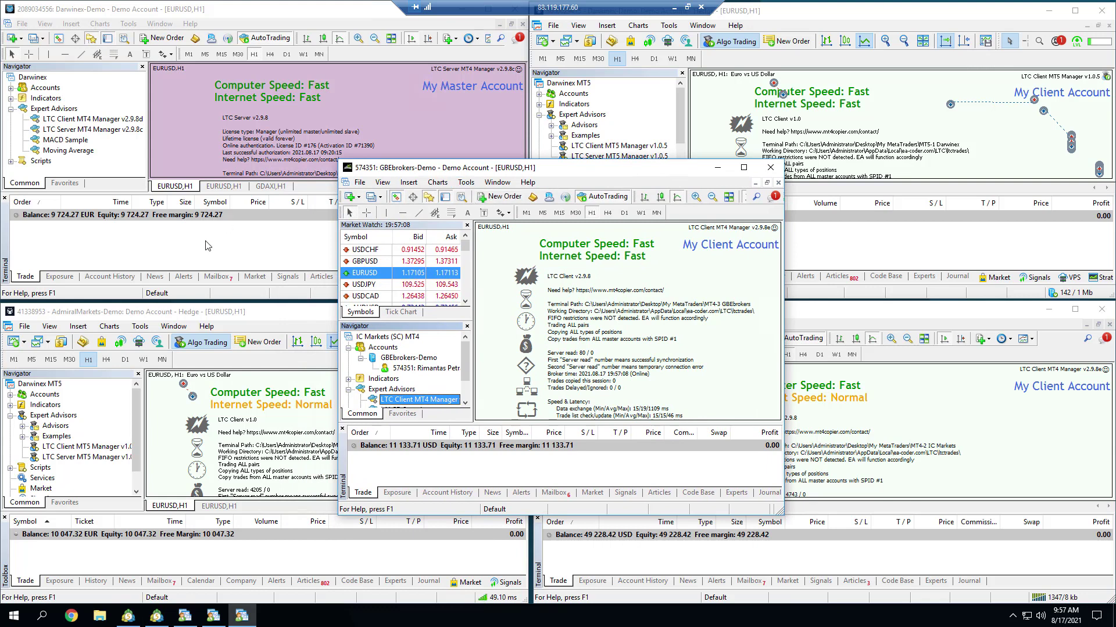
click(231, 186)
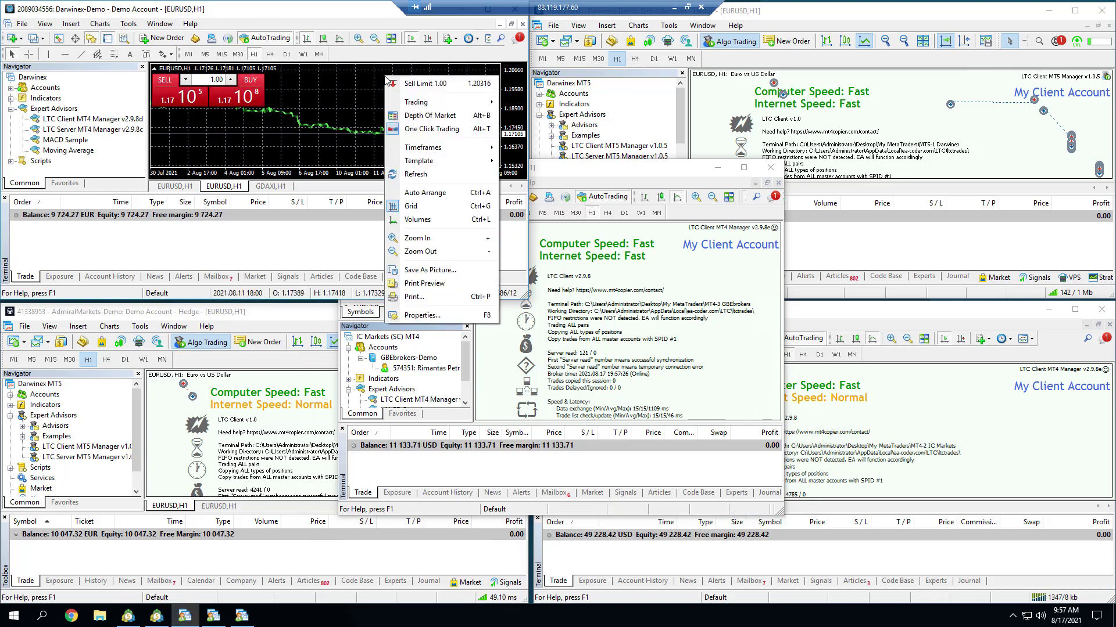
- Place a 1.00-lot EURUSD sell limit, confirm its copy on GBEbrokers, then delete it from the master
click(404, 82)
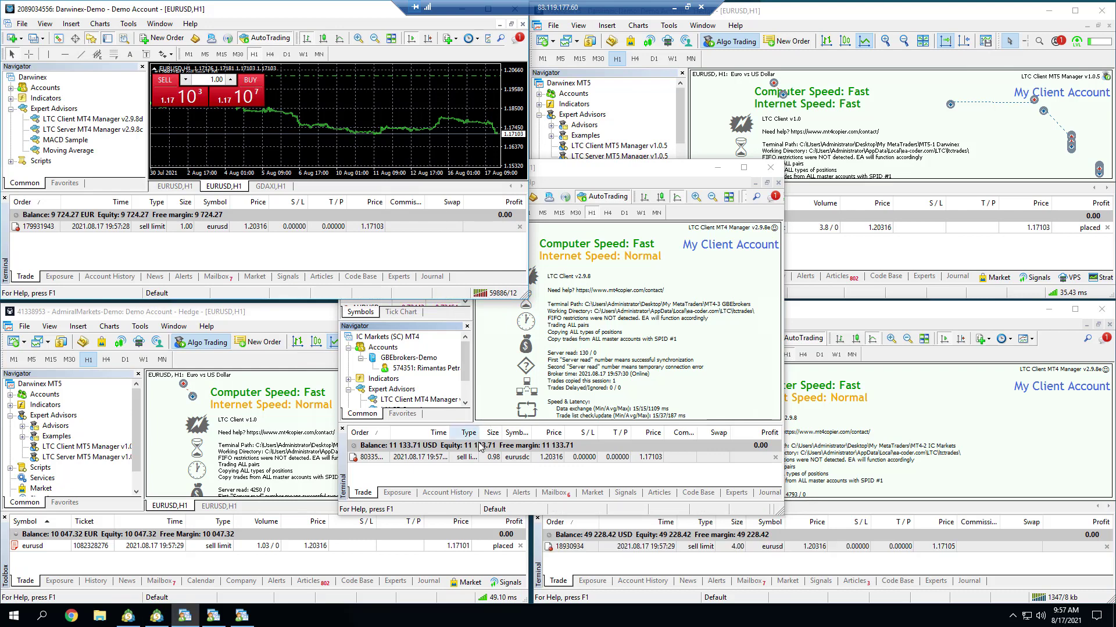
click(480, 456)
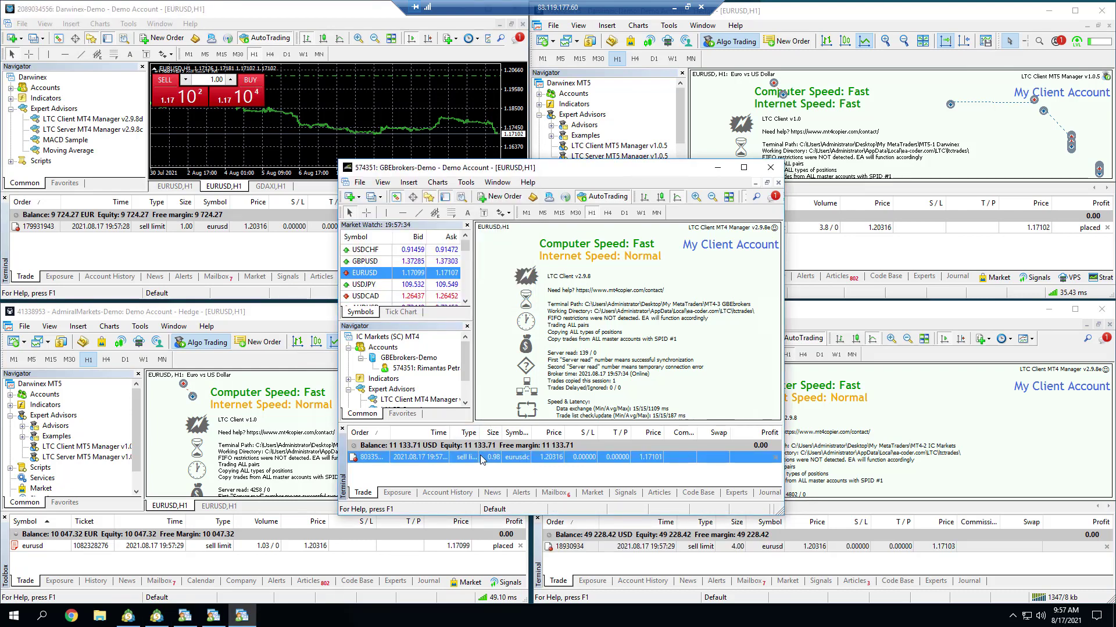
click(256, 266)
click(520, 228)
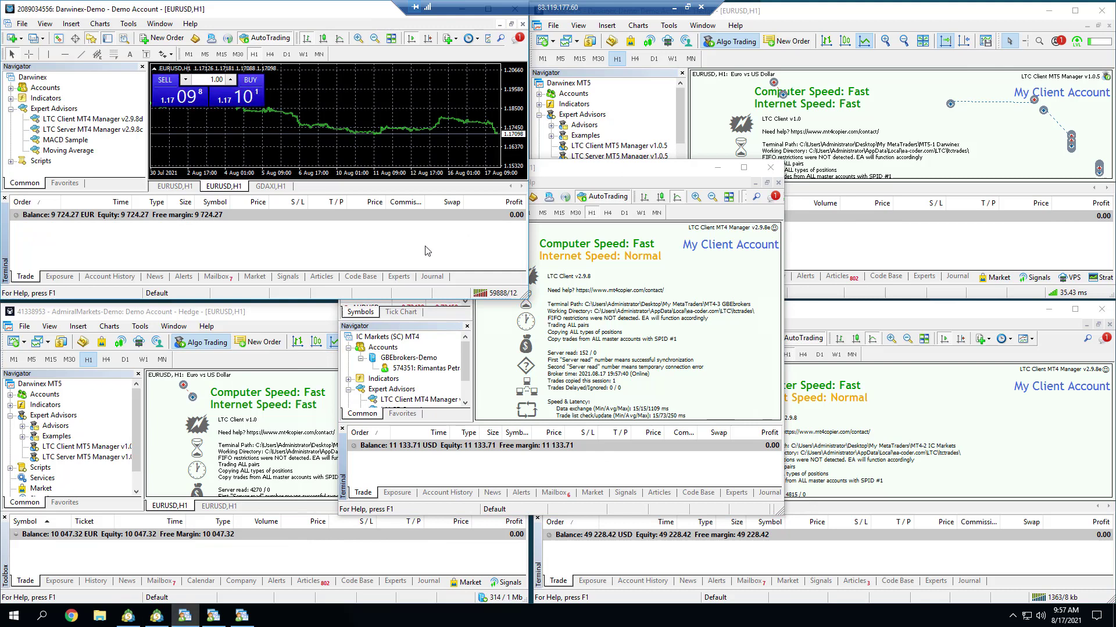
- Place a 0.10-lot sell limit order on the master's GDAXI H1 chart
click(277, 192)
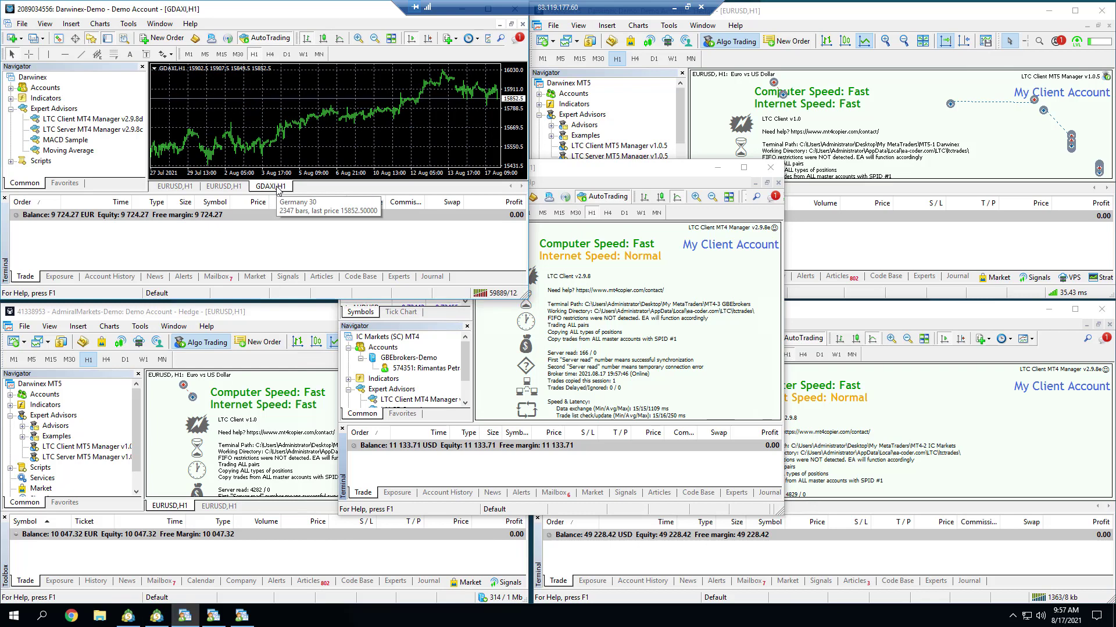
right_click(345, 72)
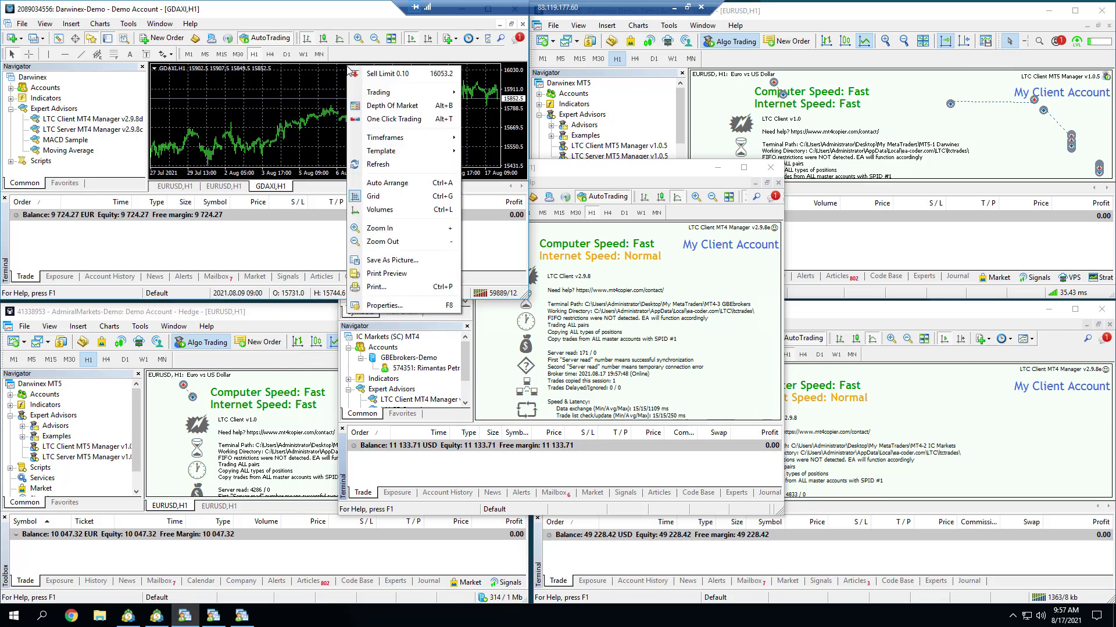
click(361, 79)
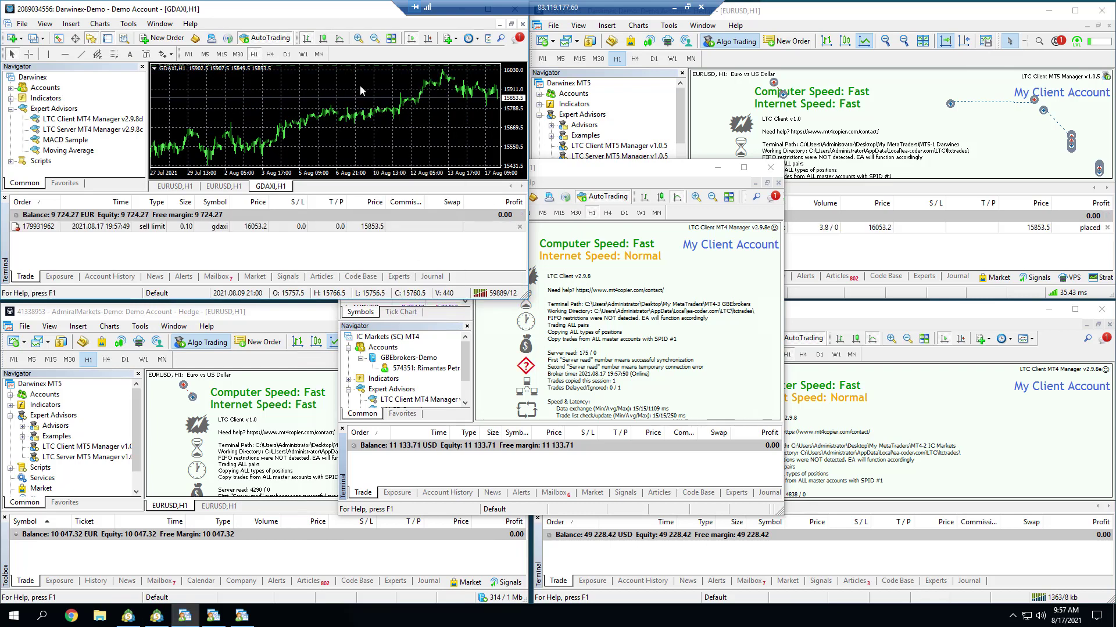
- Check each client's trades, finding GBEbrokers' list empty, then return to the slides
click(790, 253)
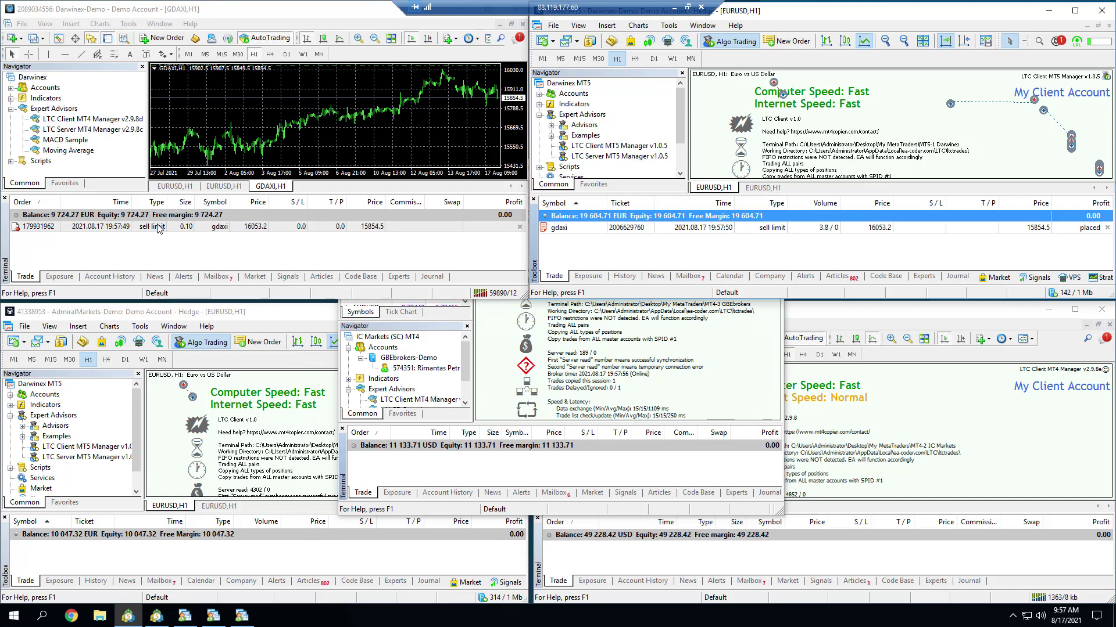
click(251, 560)
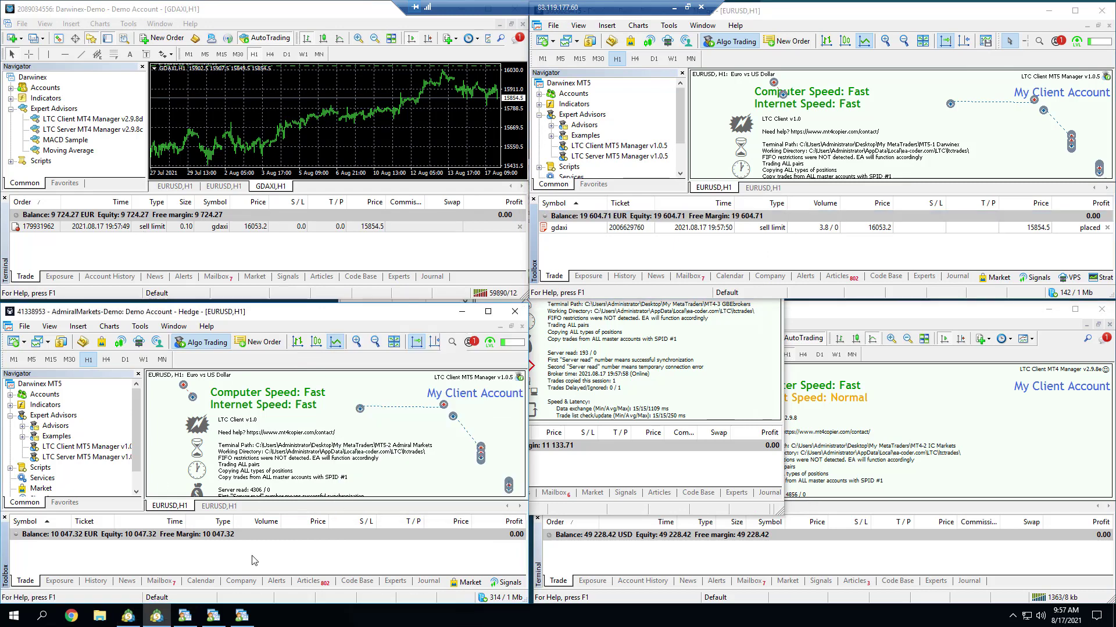
click(588, 561)
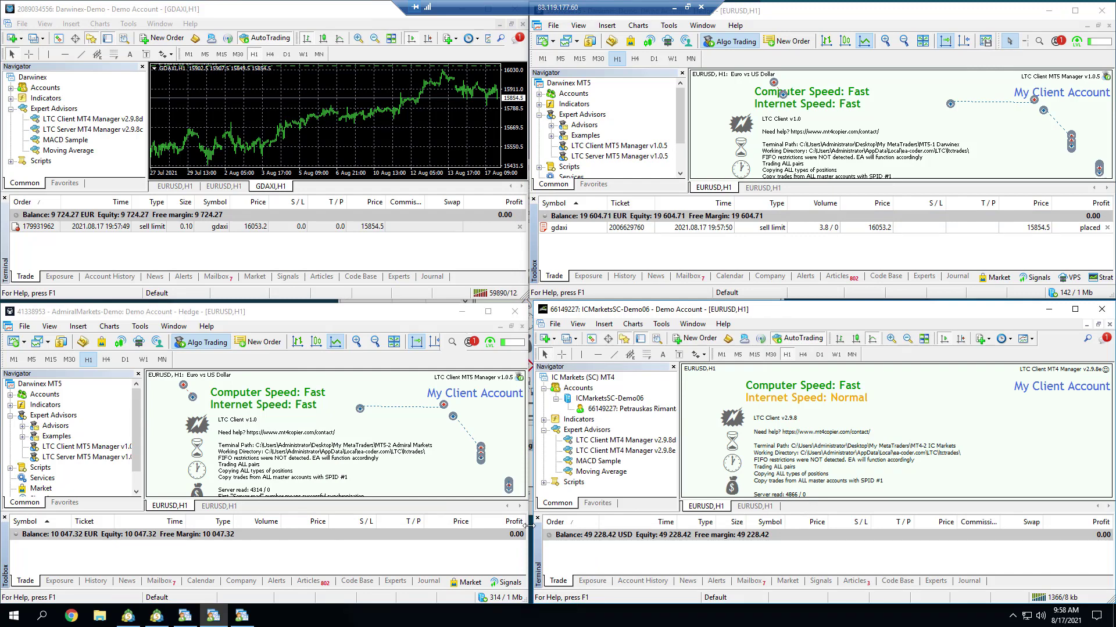
click(242, 616)
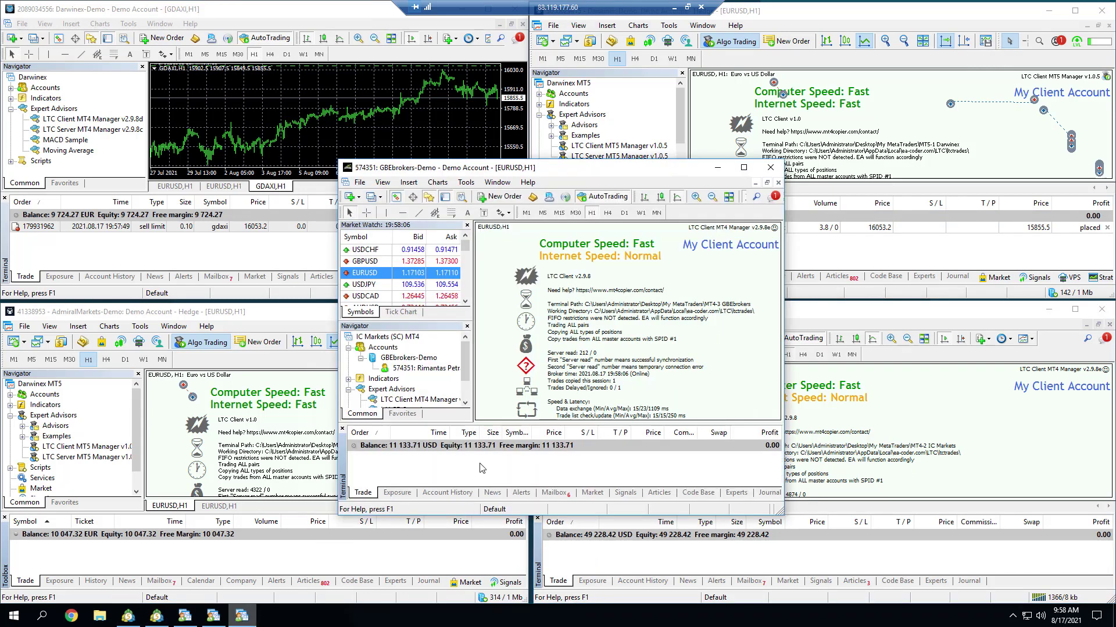
mouse_move(528, 365)
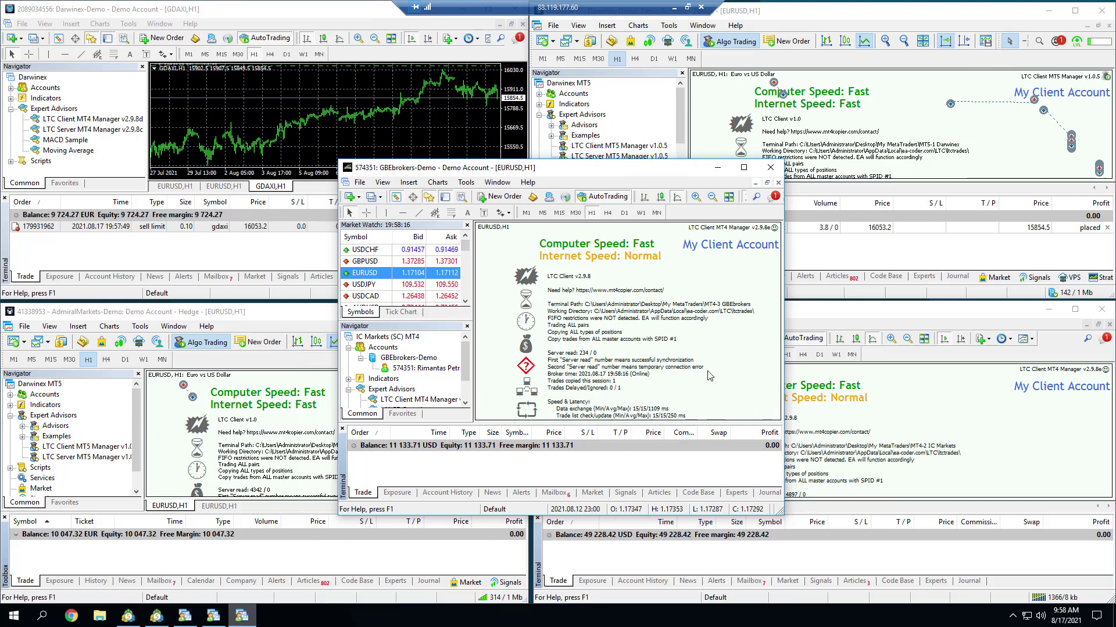
click(378, 132)
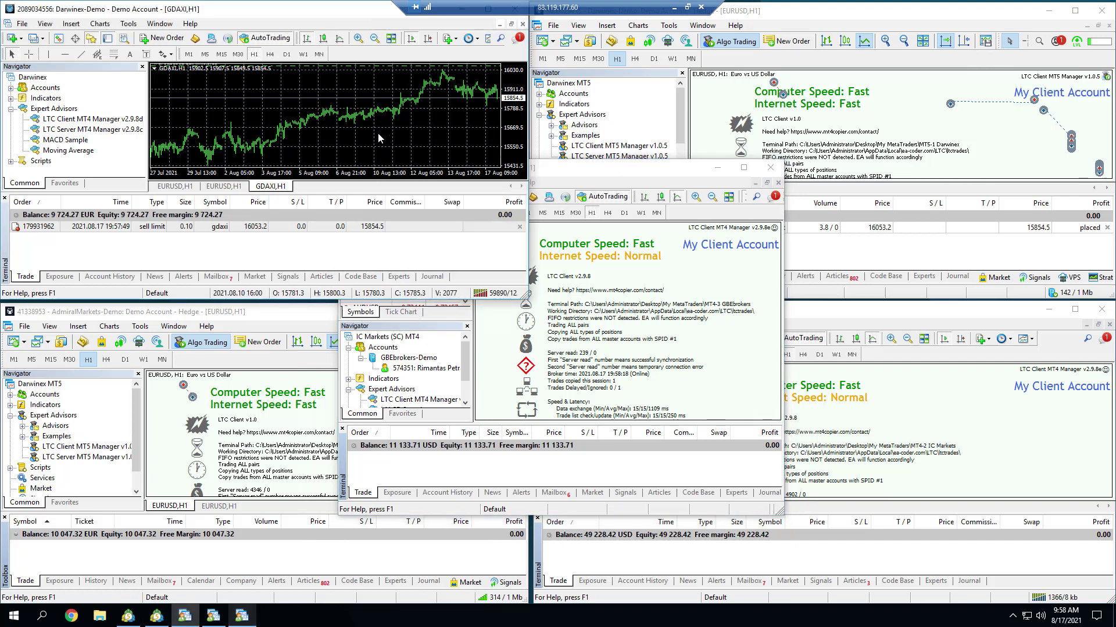
click(501, 469)
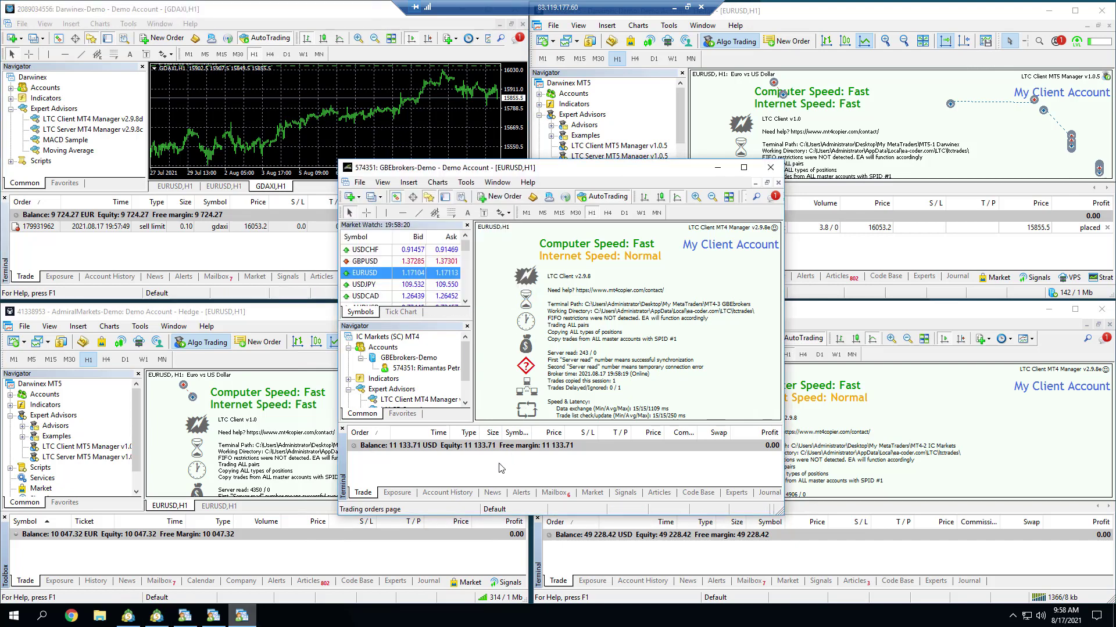
click(274, 252)
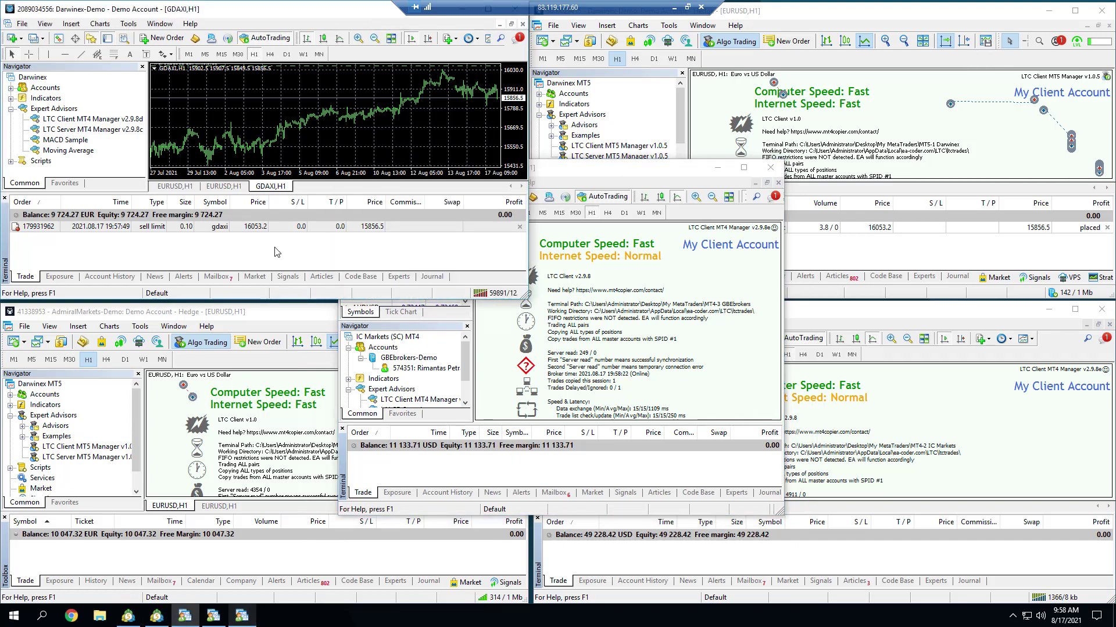
click(674, 8)
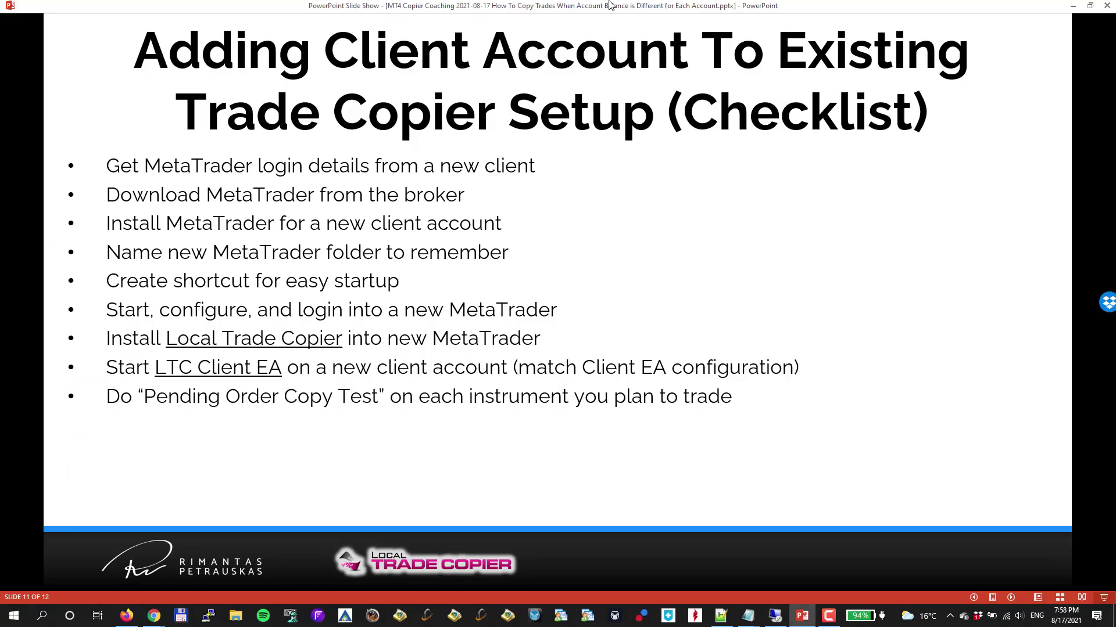
- Advance the slide to show the Custom Mapping bullet for differently named instruments
key(Right)
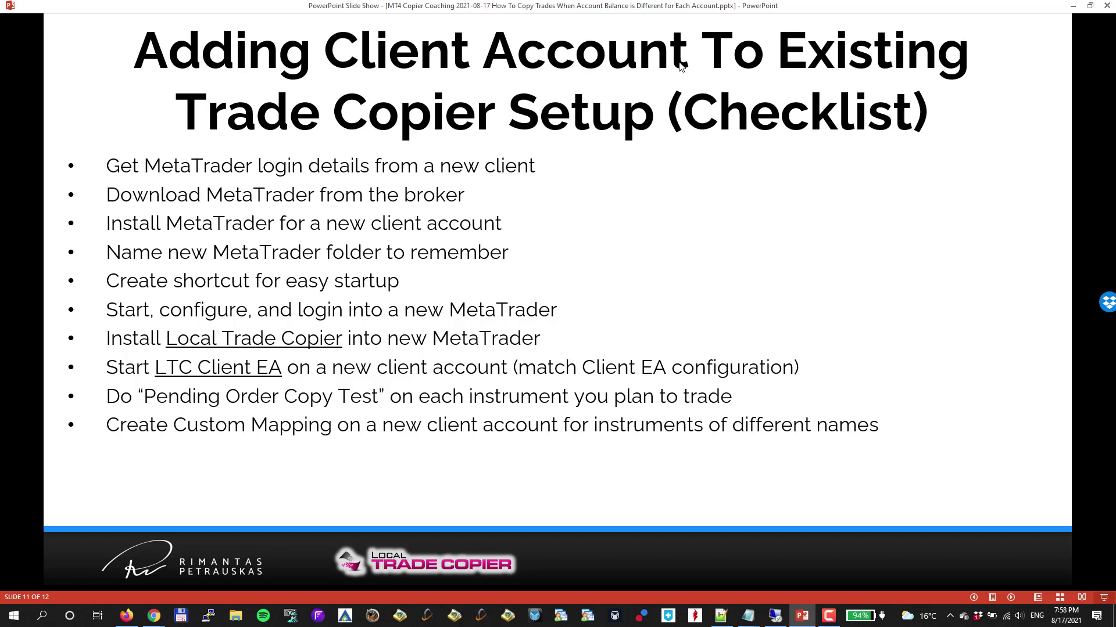
- Show DE30.c from the # Indices I group in the GBEbrokers Market Watch via Symbols
click(776, 614)
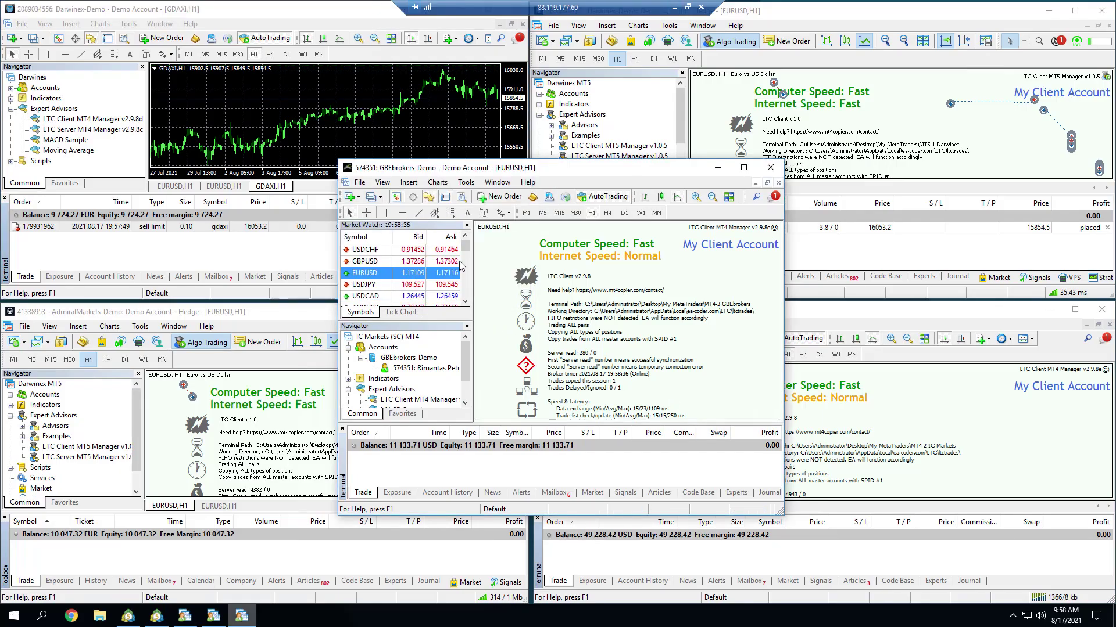
drag(466, 249, 465, 296)
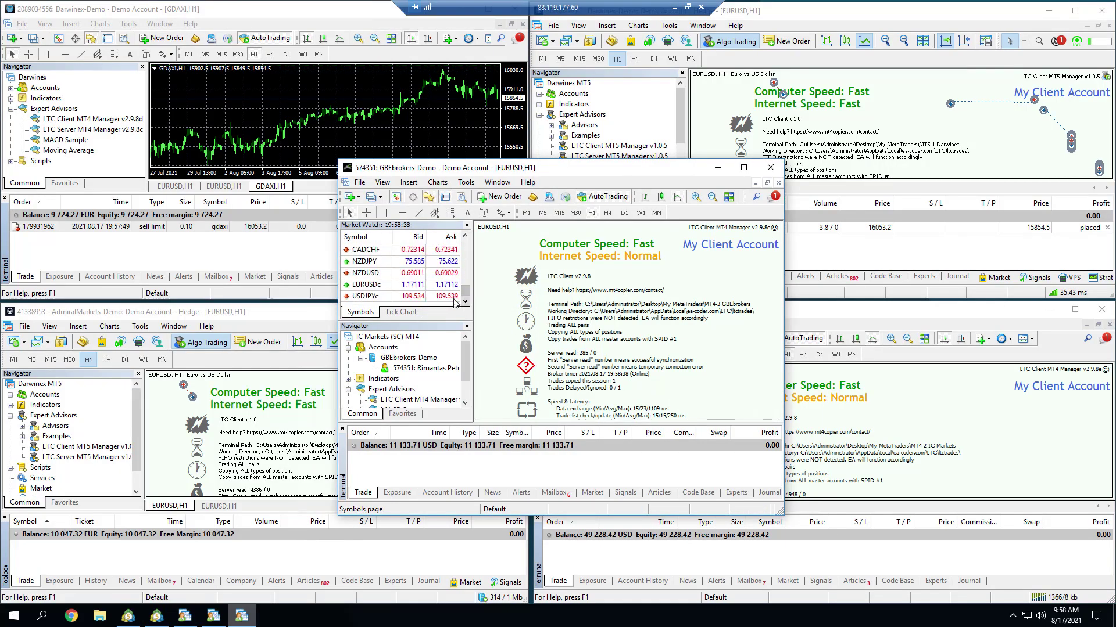
right_click(387, 287)
click(433, 412)
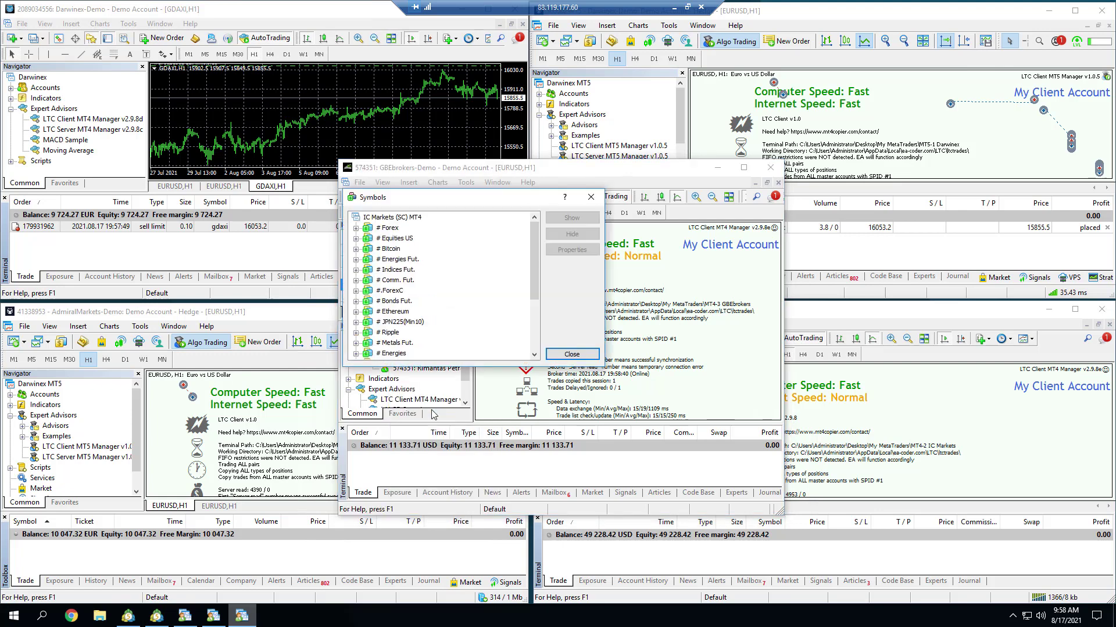
scroll(469, 299, down, 3)
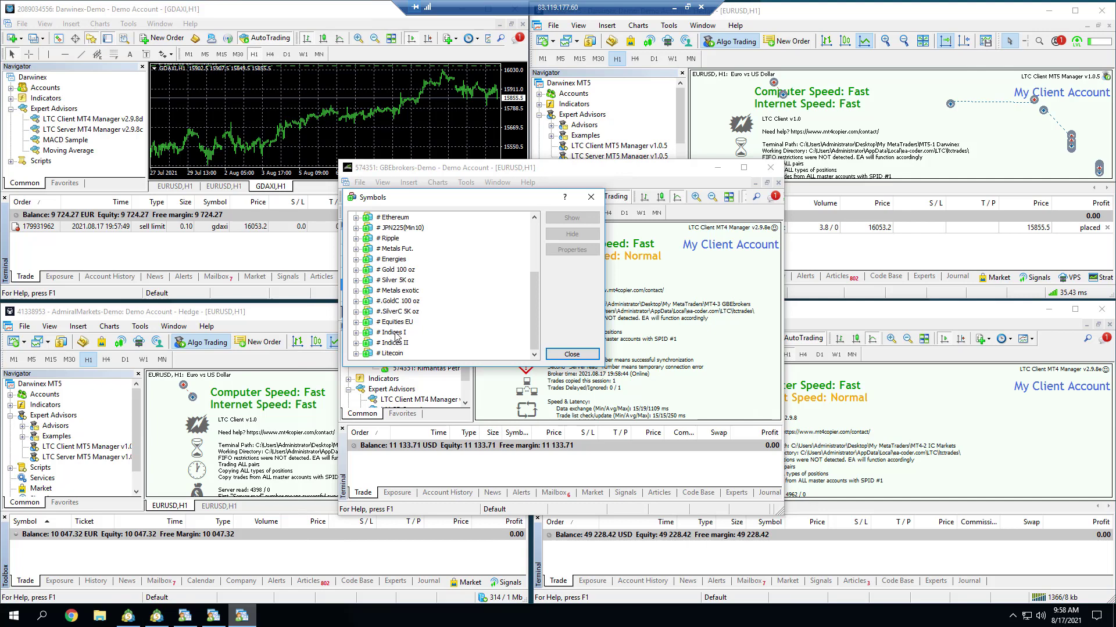
double_click(396, 334)
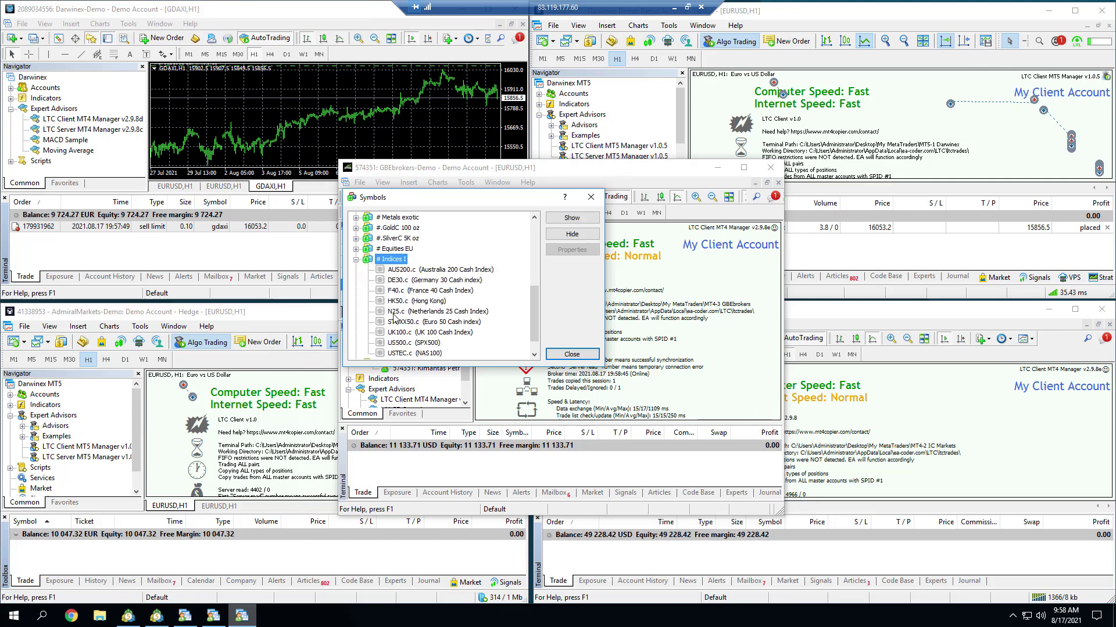
click(419, 281)
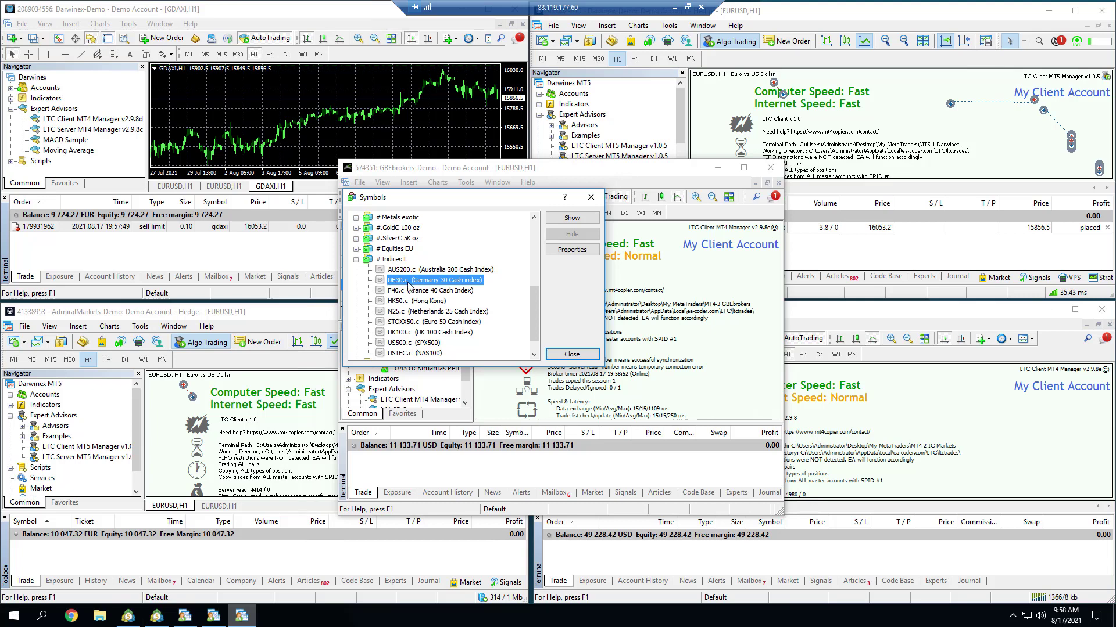
click(568, 219)
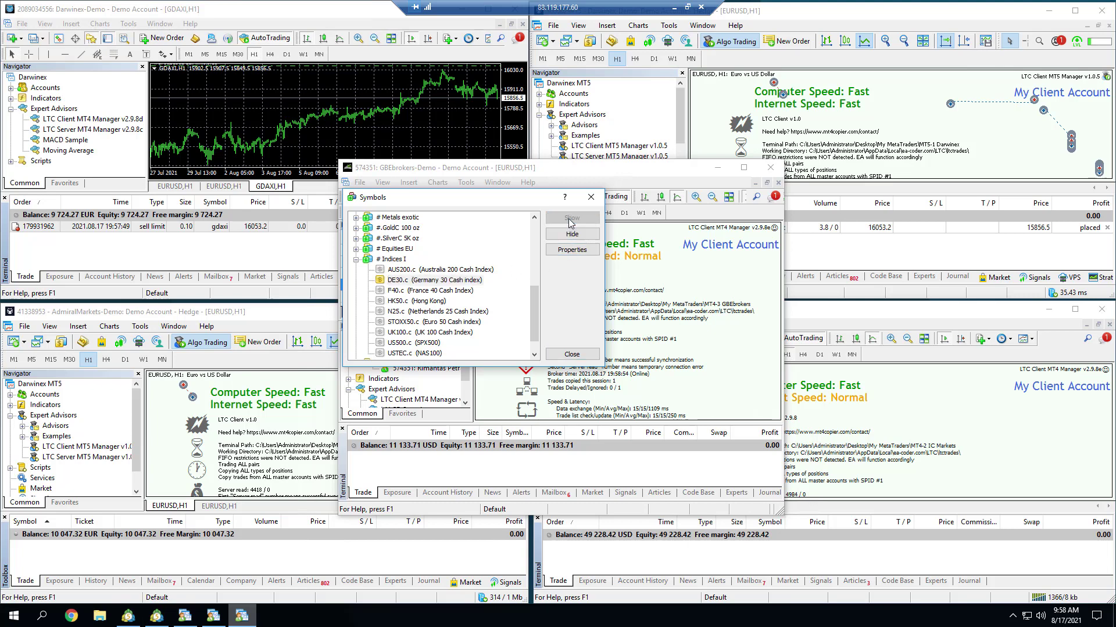
- Close the symbol list, select DE30.c, and open the LTC Client EA's settings
click(572, 353)
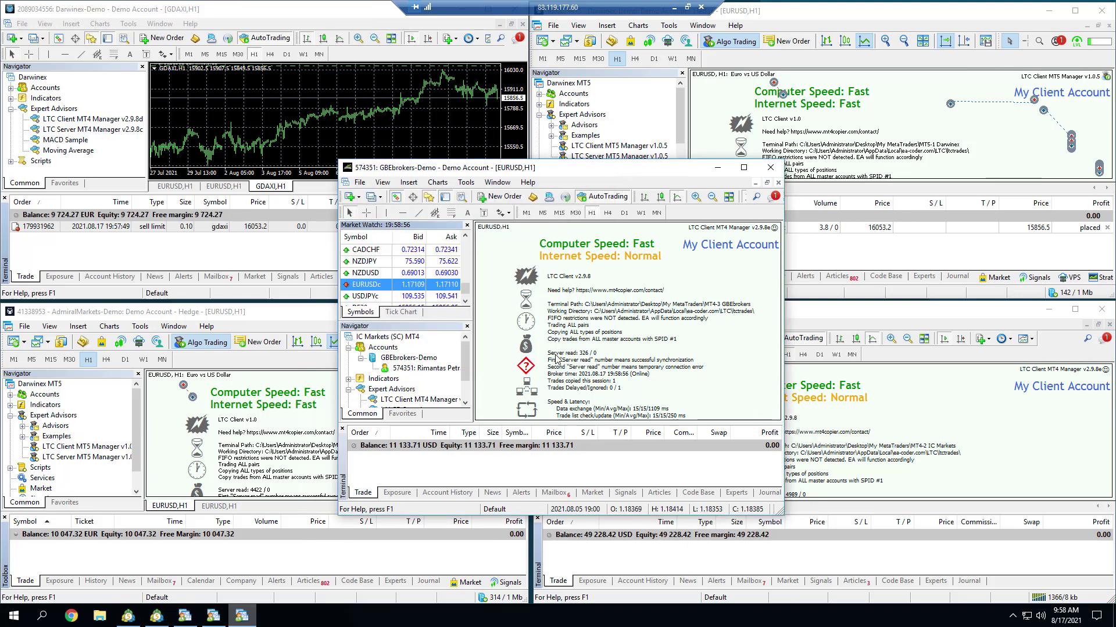
key(Down)
key(Down)
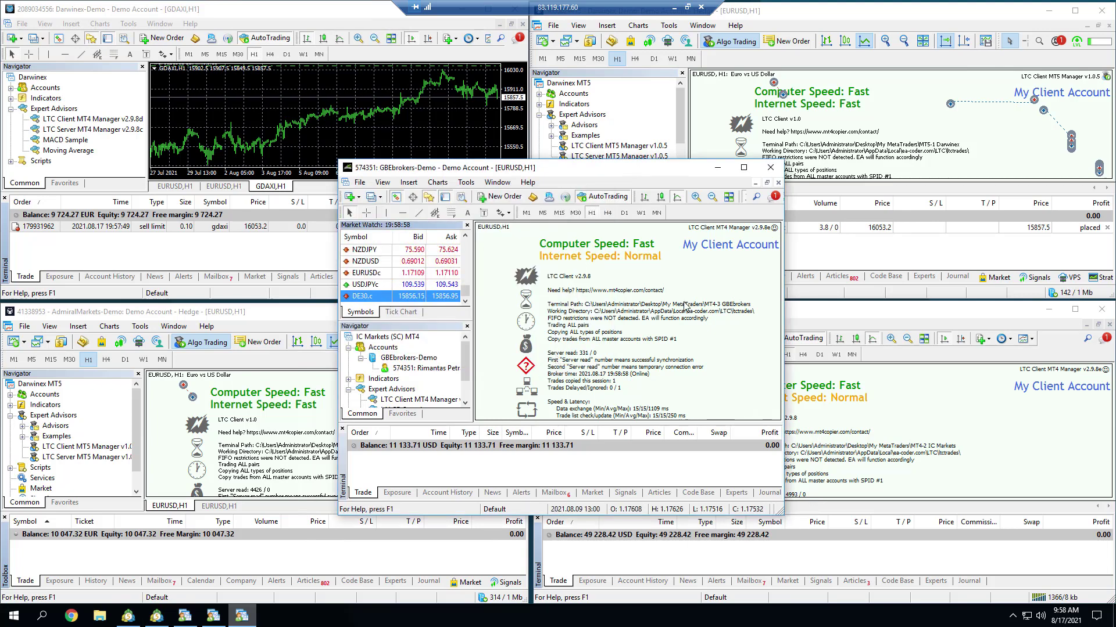
click(775, 228)
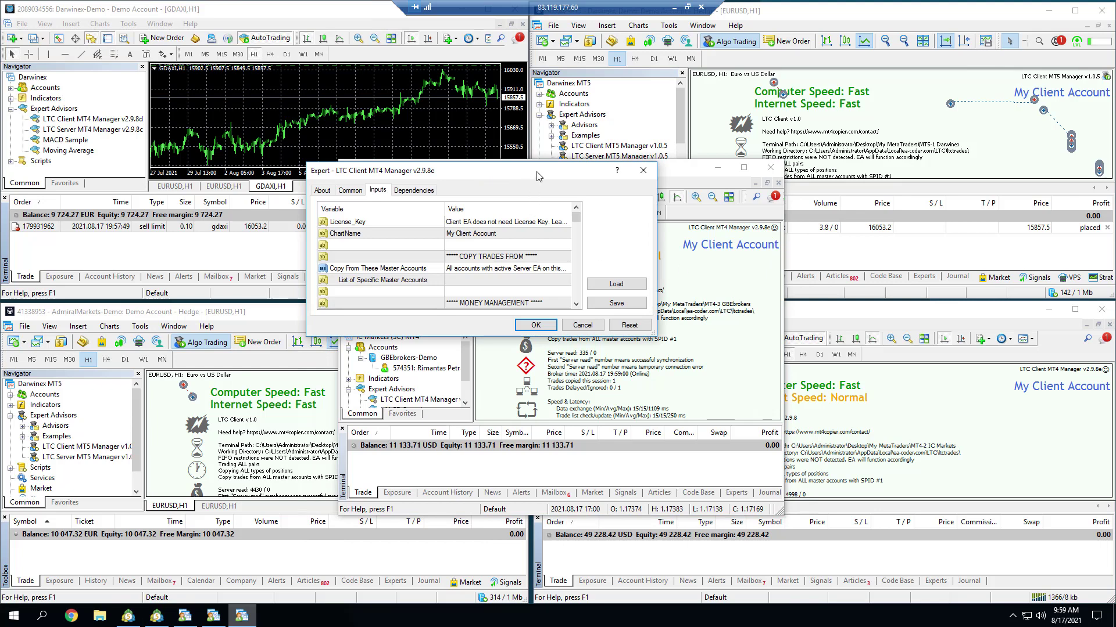
drag(633, 232, 682, 274)
scroll(707, 357, down, 8)
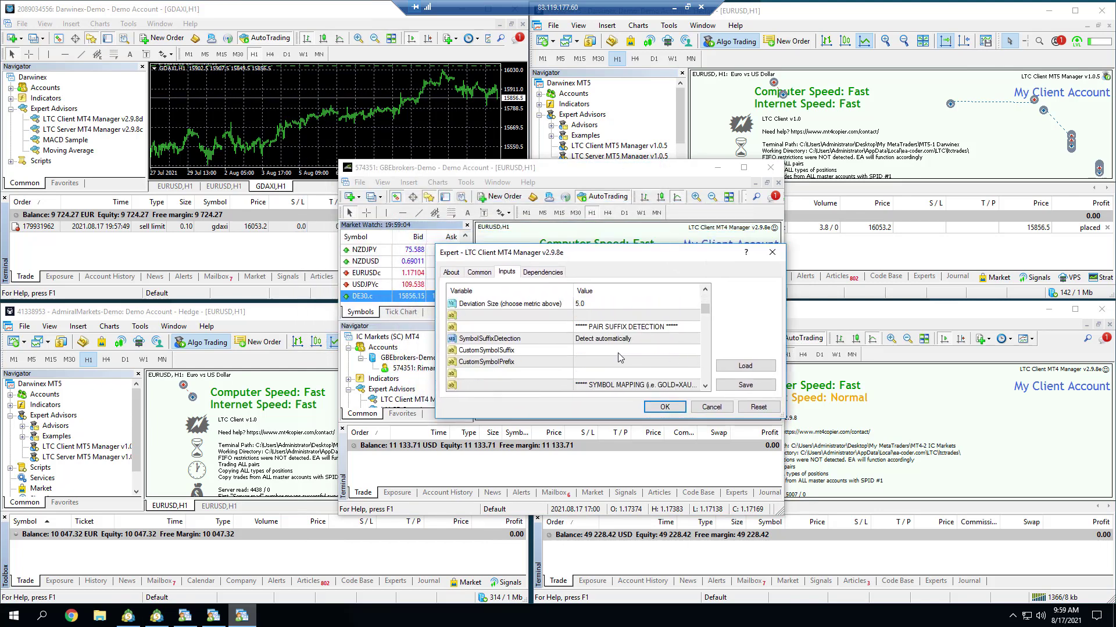
scroll(677, 372, down, 5)
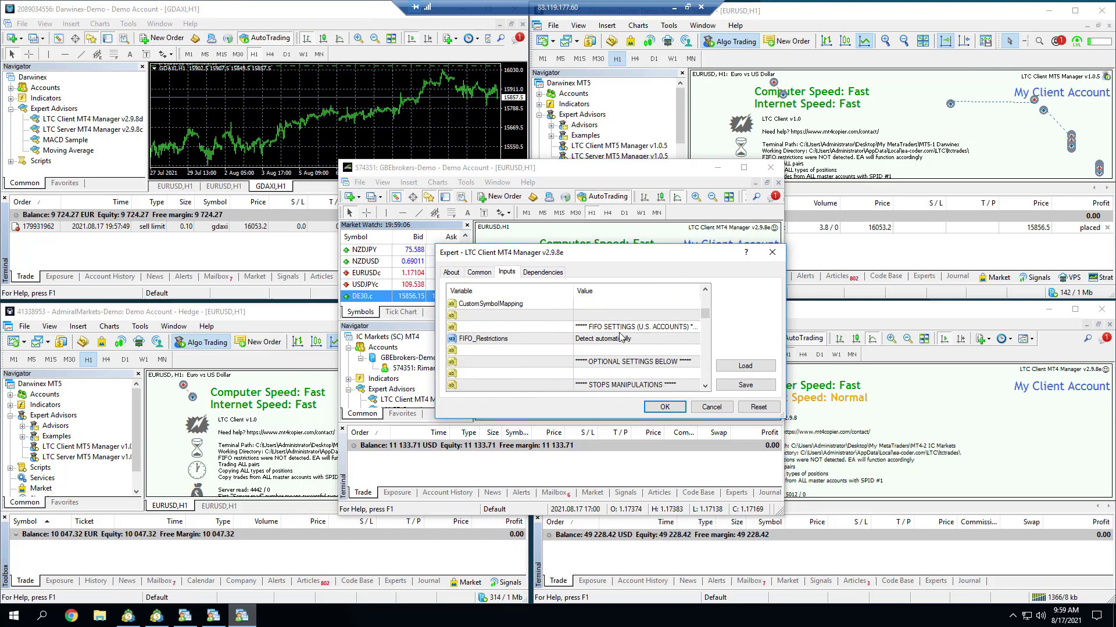
- Set CustomSymbolMapping to gdaxi=de30.c, apply it, and read the Experts log in a widened terminal
double_click(603, 339)
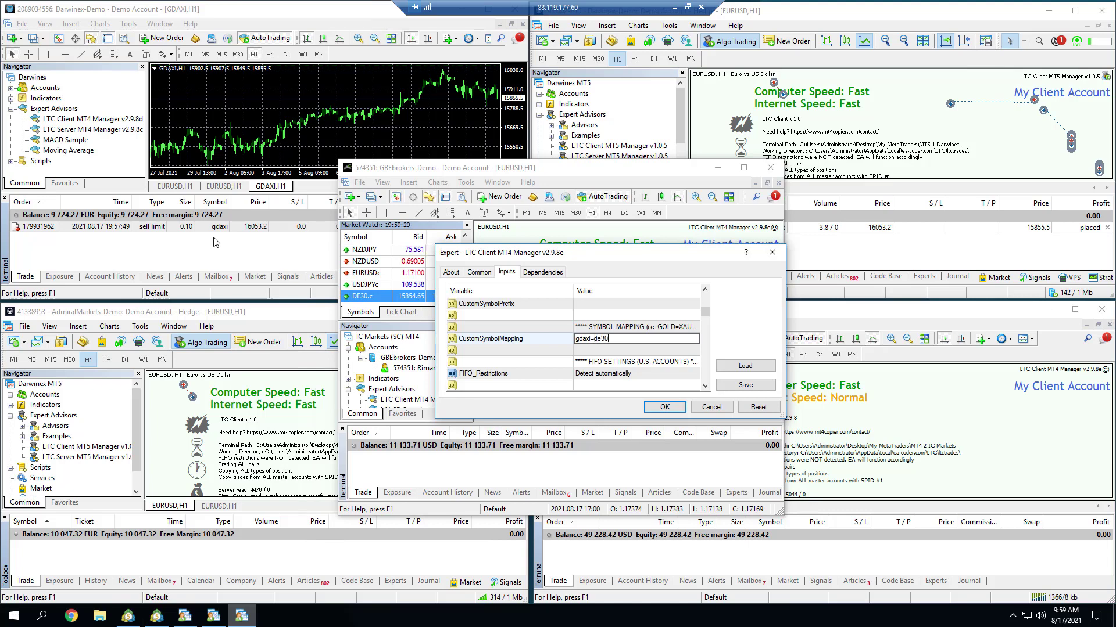
key(Return)
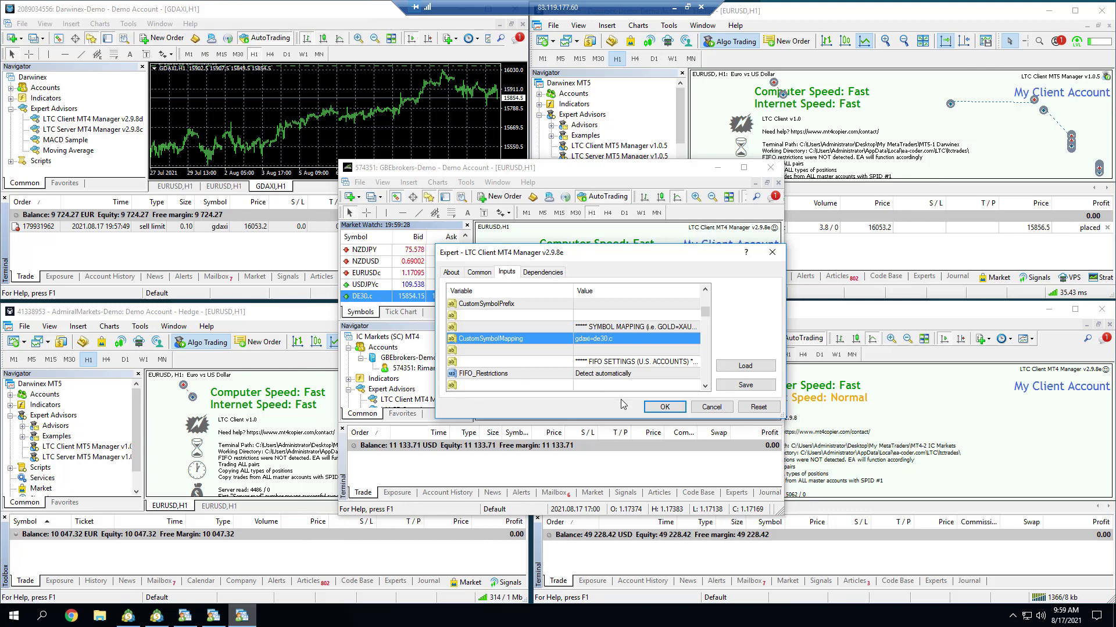
click(655, 409)
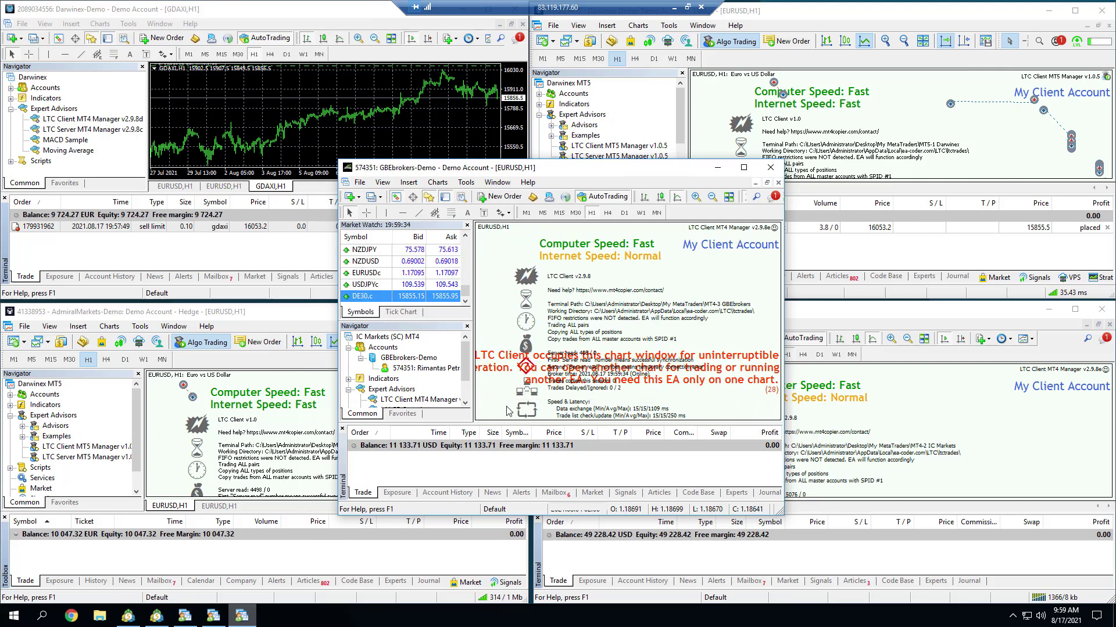
click(735, 492)
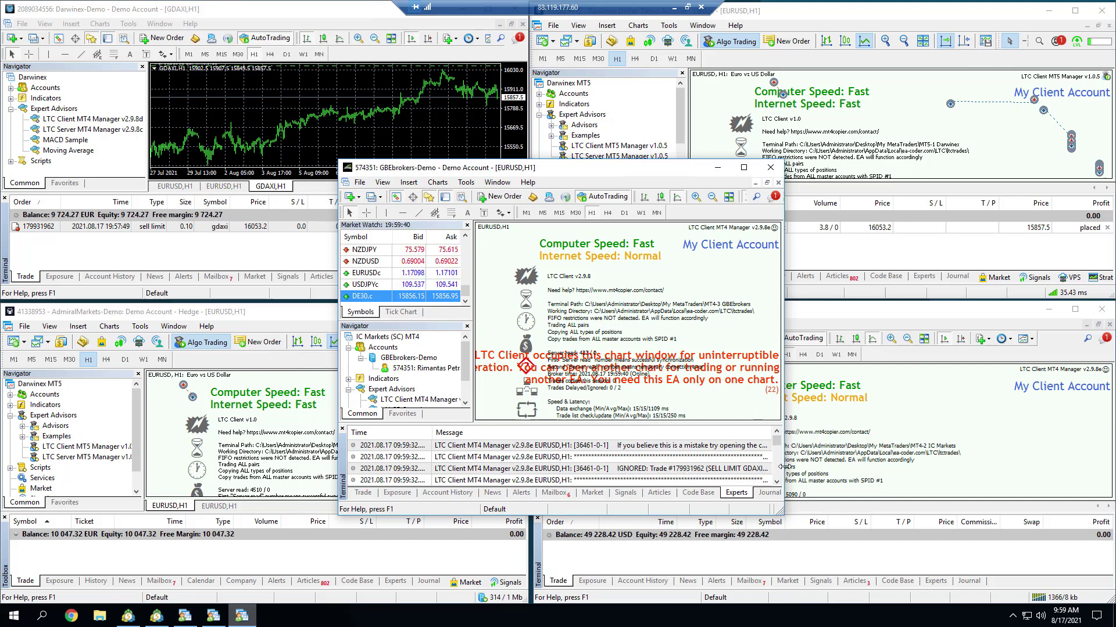
drag(783, 464, 937, 457)
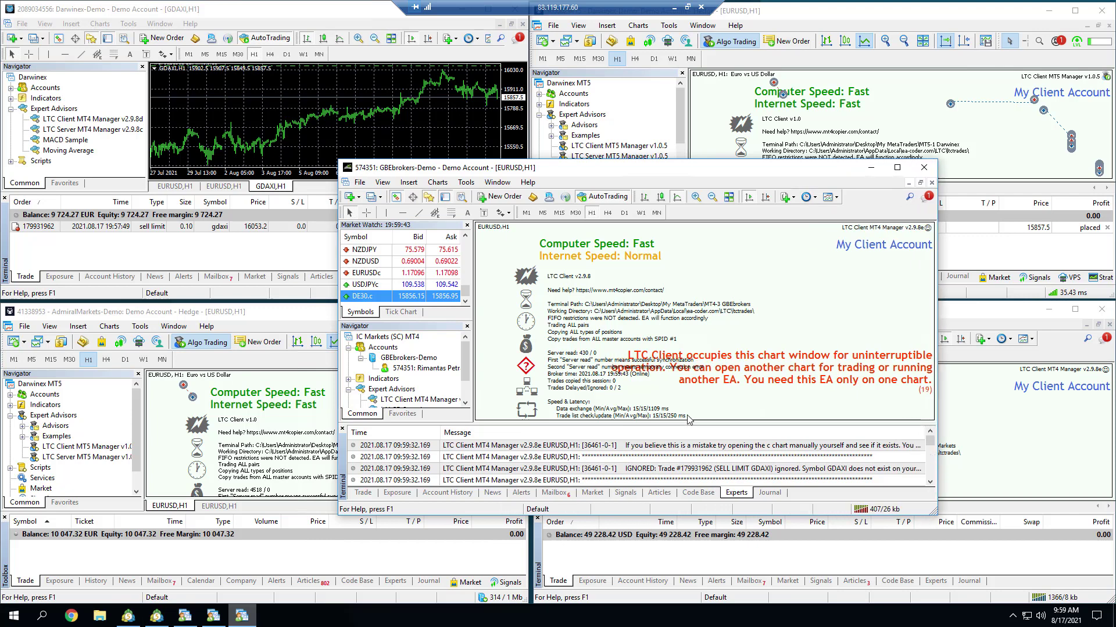
- Reopen the EA inputs with F7 and change the mapping prefix to uppercase GDAXI=
key(F7)
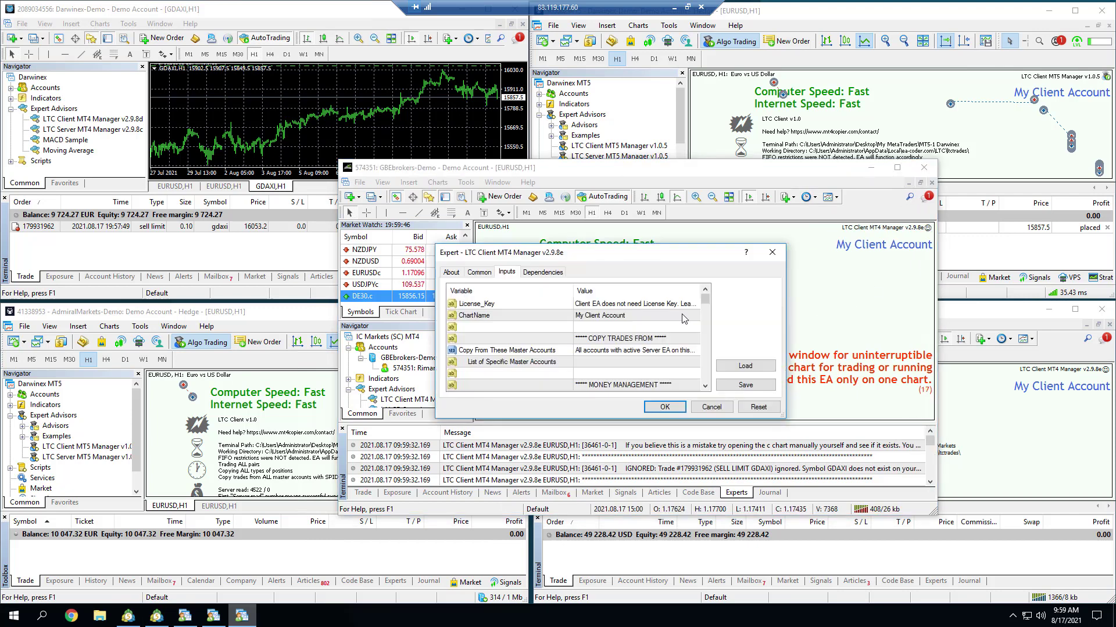
scroll(647, 369, down, 5)
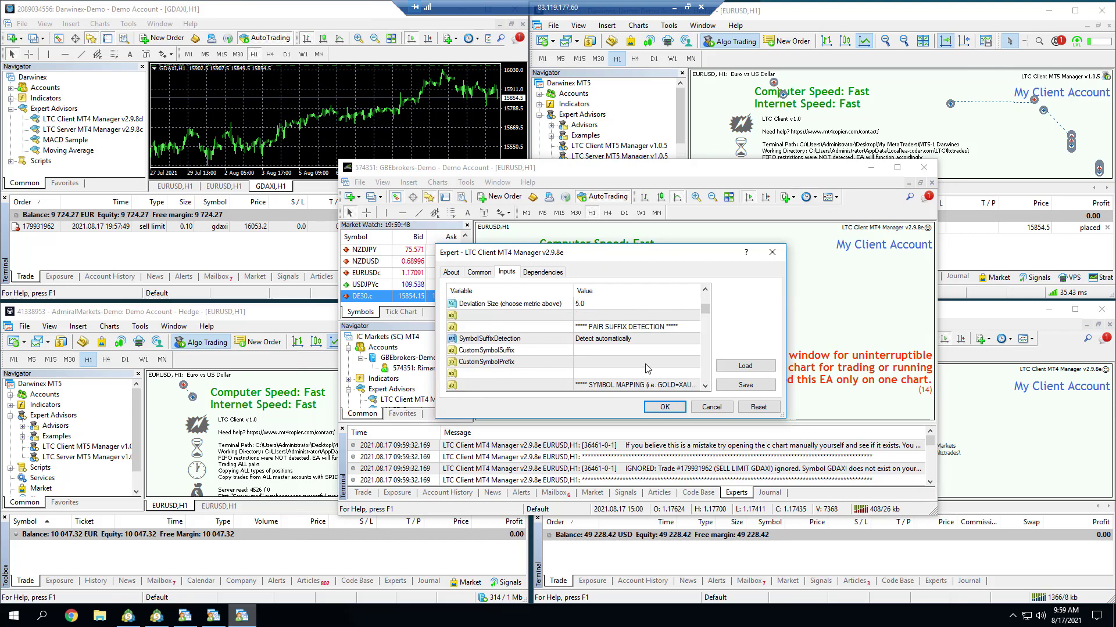
scroll(639, 364, down, 2)
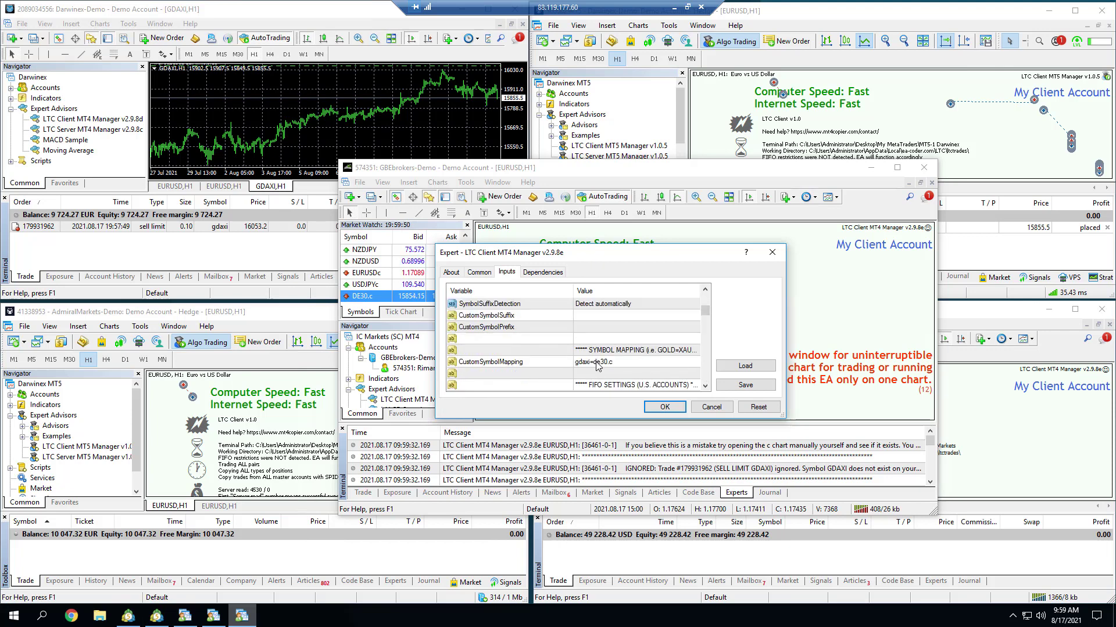
double_click(587, 362)
click(586, 362)
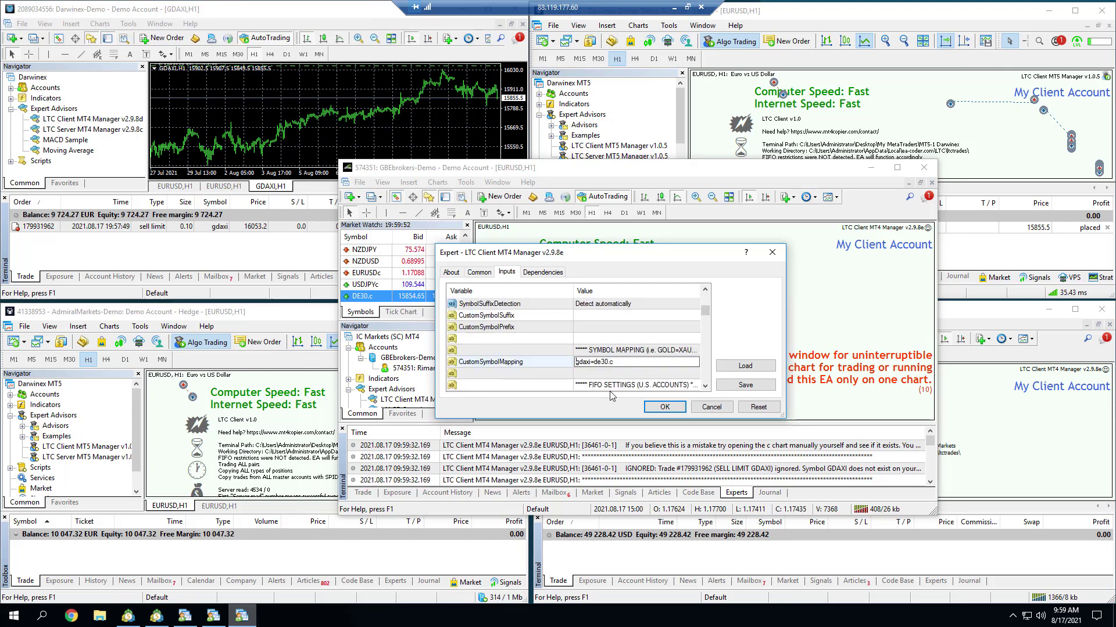
key(Delete)
key(Delete)
key(Delete)
key(Delete)
key(Delete)
key(Delete)
text(GDAXI=)
key(Return)
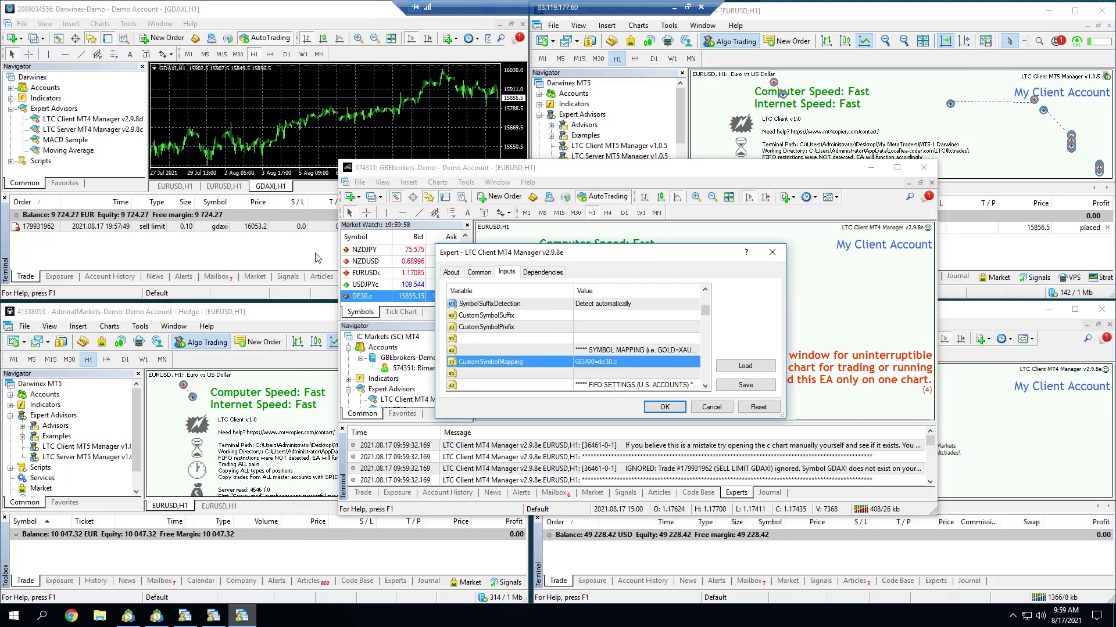
- In Darwinex, select the gdaxi sell limit and open then close a duplicate GDAXI H1 chart
click(221, 243)
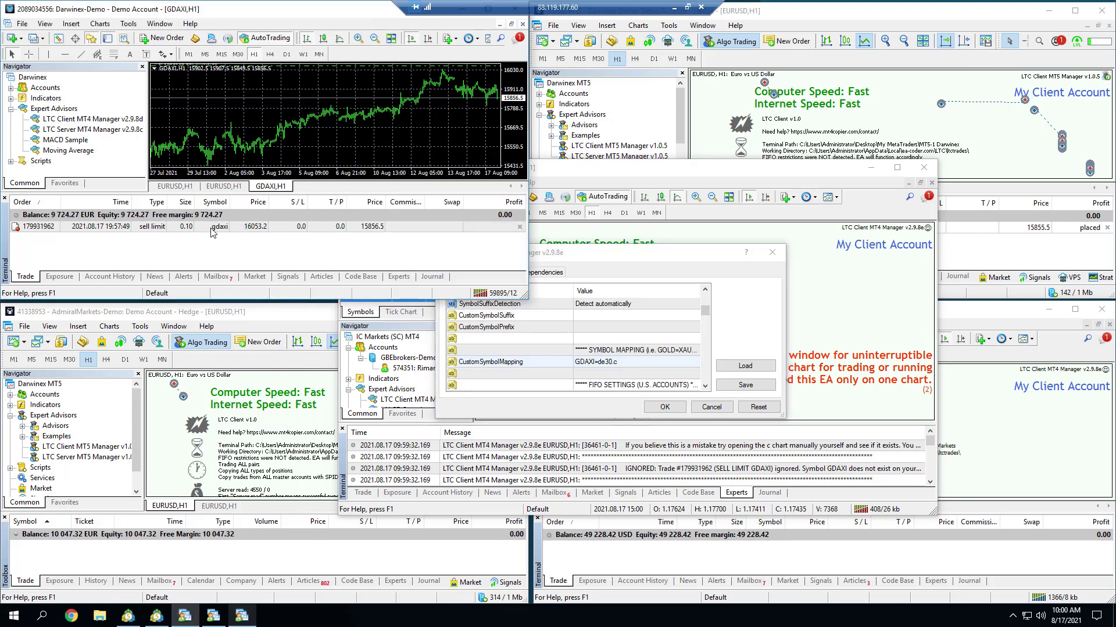
click(212, 227)
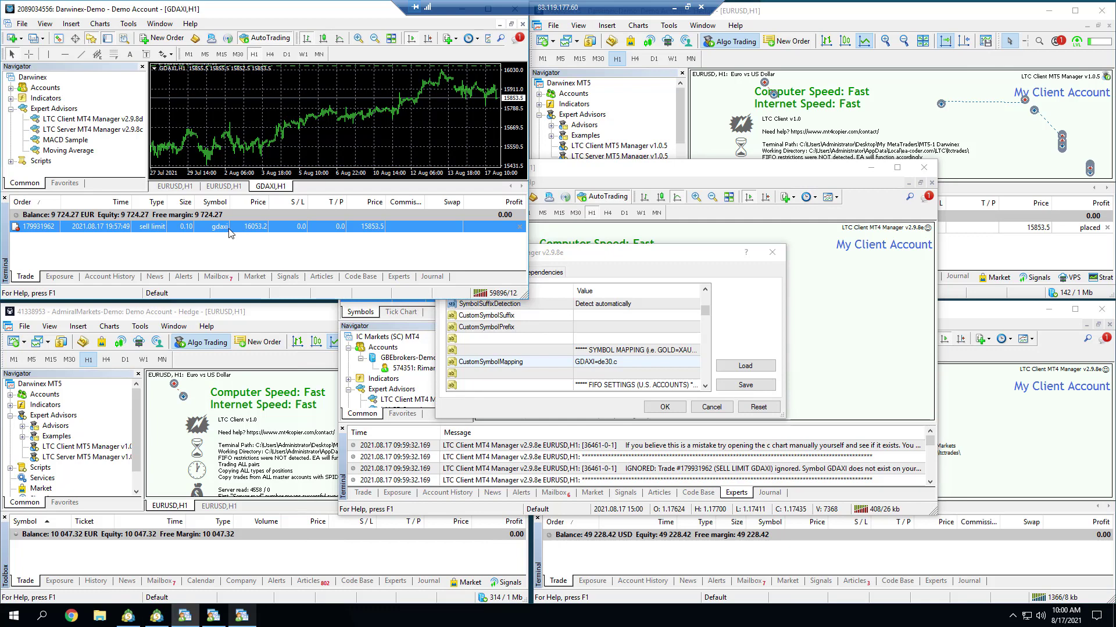
click(22, 24)
click(21, 38)
click(58, 55)
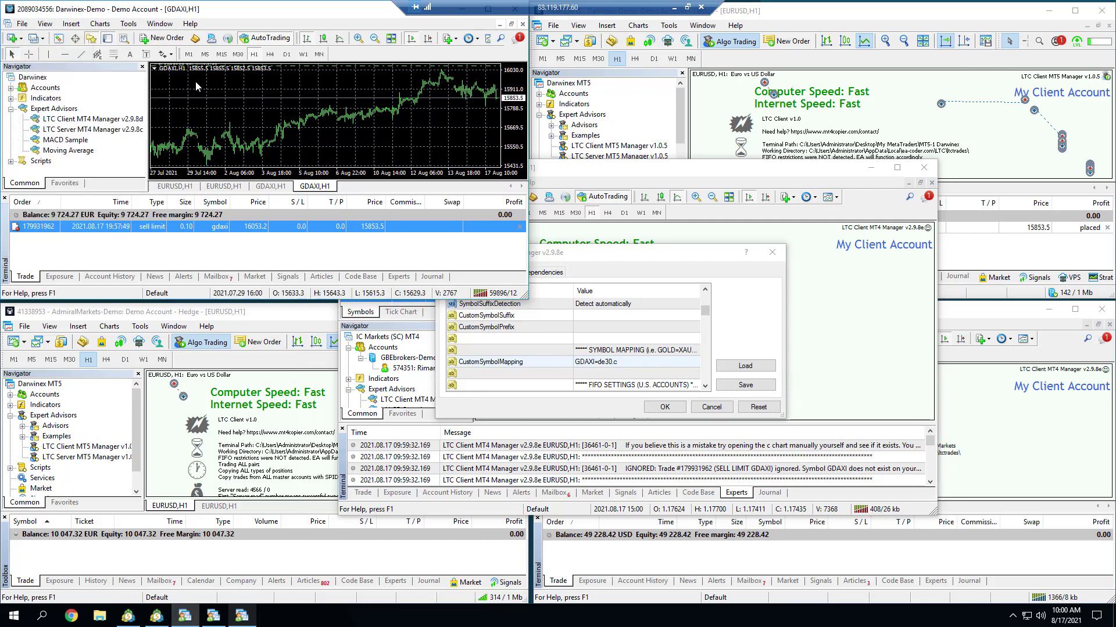
right_click(315, 191)
click(332, 192)
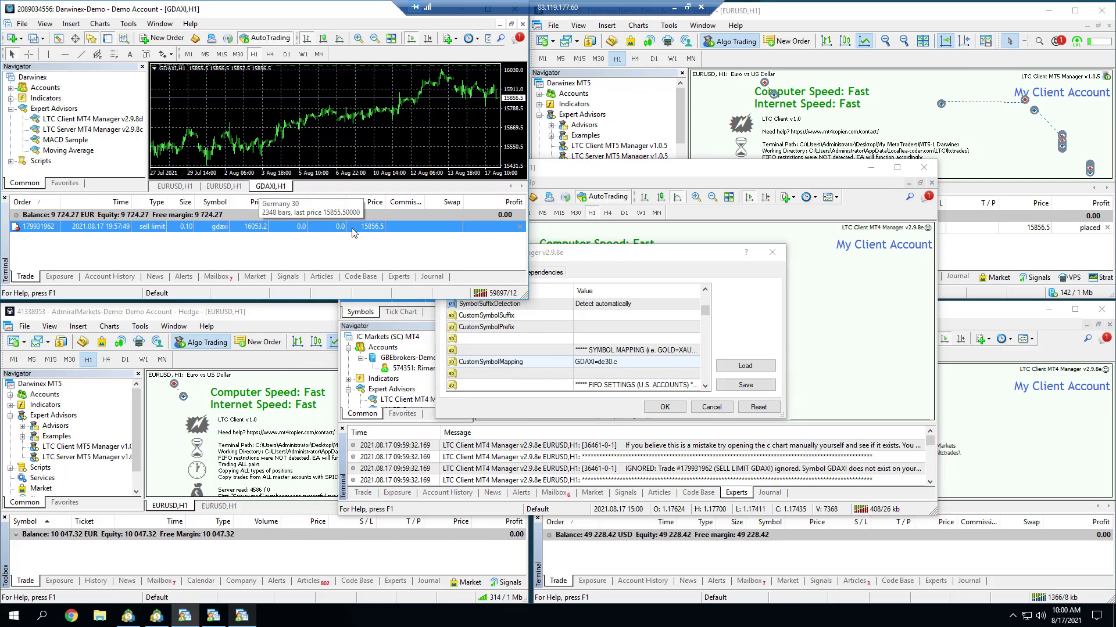
- Correct the mapping to uppercase GDAXI=DE30.c and apply the EA settings
click(605, 363)
click(604, 362)
click(604, 362)
key(BackSpace)
key(BackSpace)
text(DE)
key(Return)
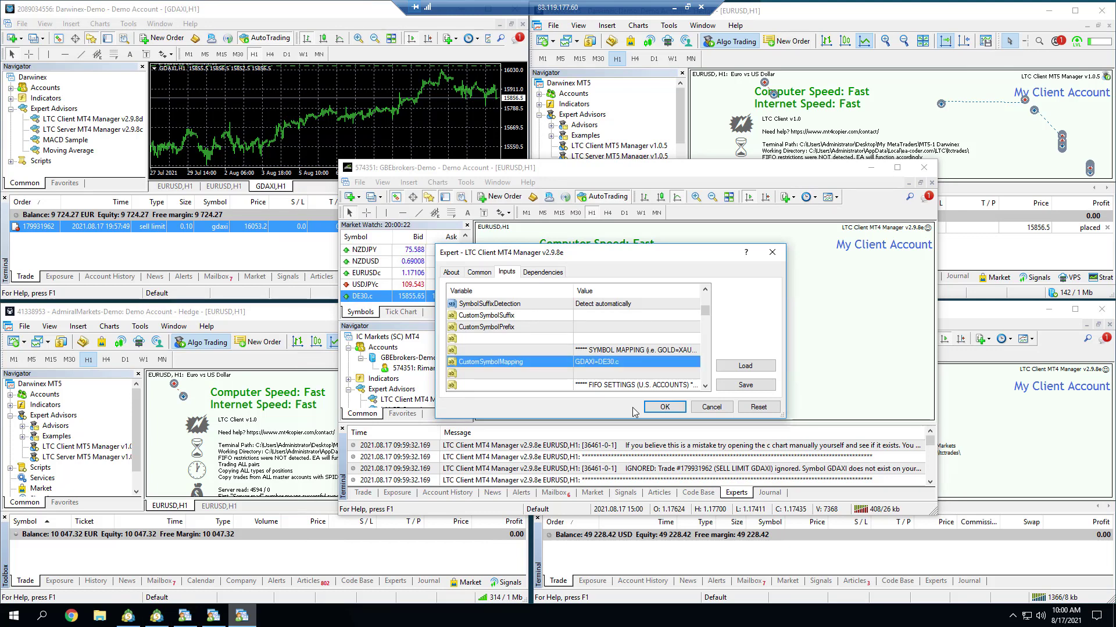
click(663, 407)
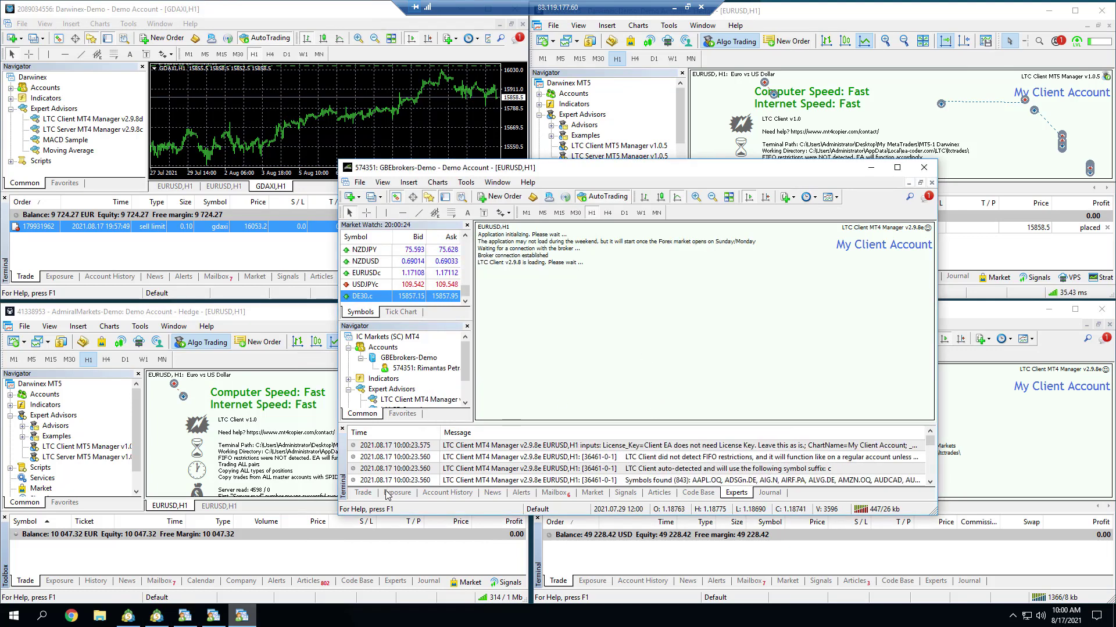
- Confirm the copied de30.c sell limit on GBEbrokers, then compare the AdmiralMarkets and IC Markets terminals
click(363, 492)
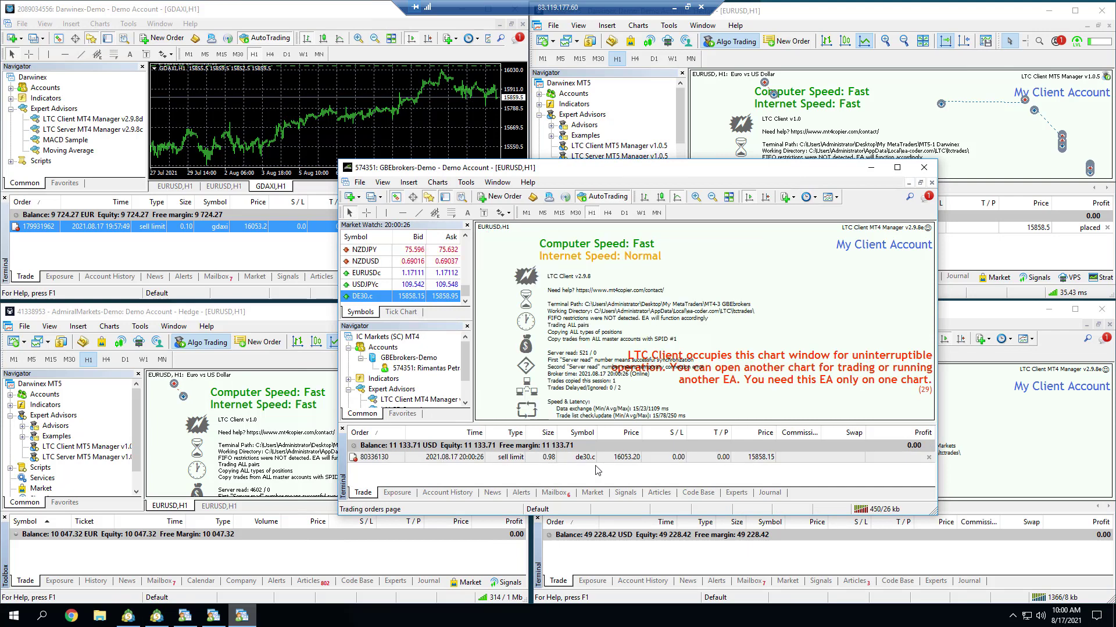
click(593, 459)
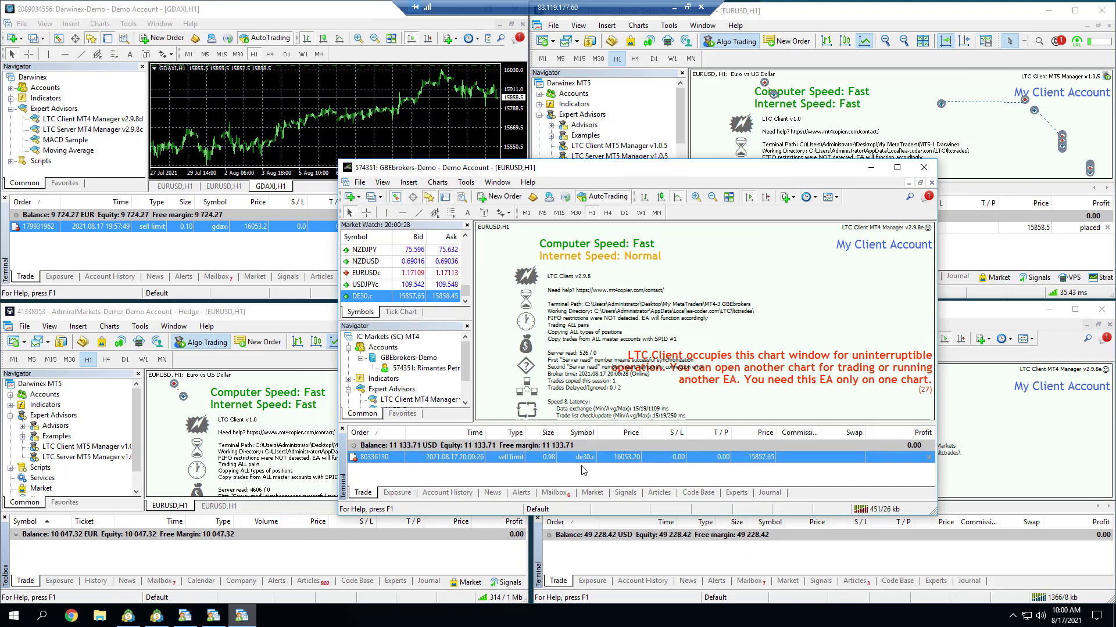
click(334, 559)
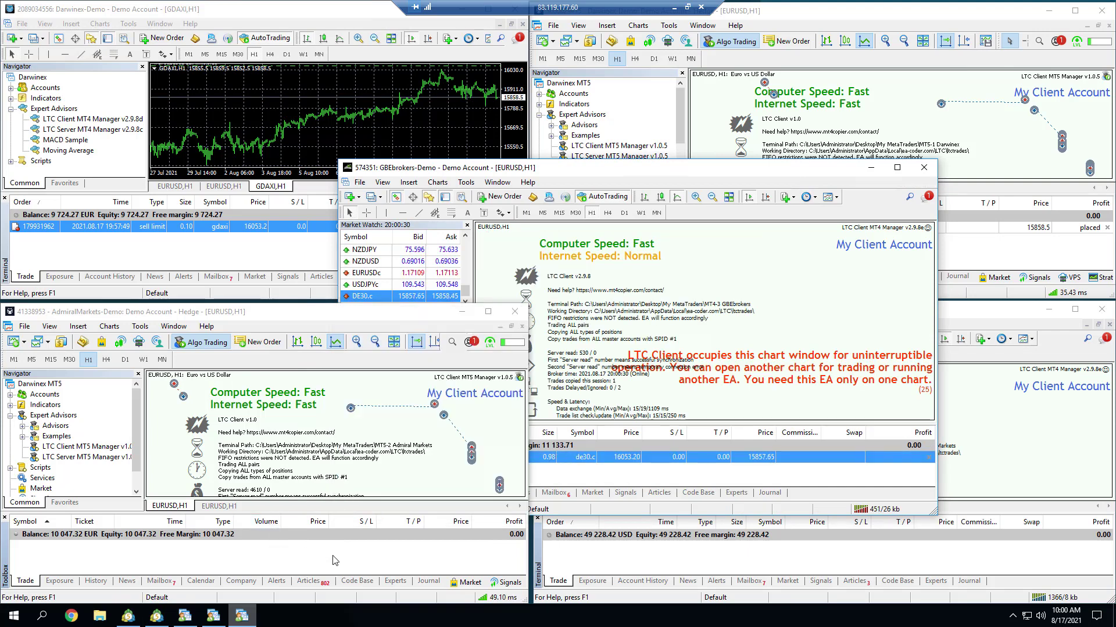
click(607, 567)
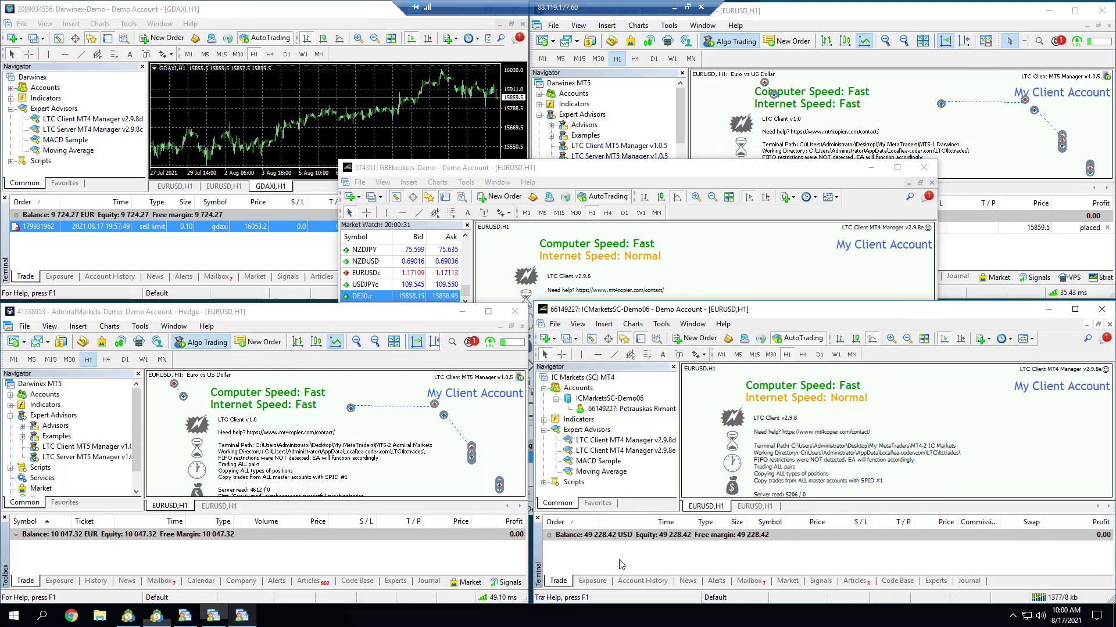
- Leave the remote session and advance the slide to the save-profile checklist item
click(561, 168)
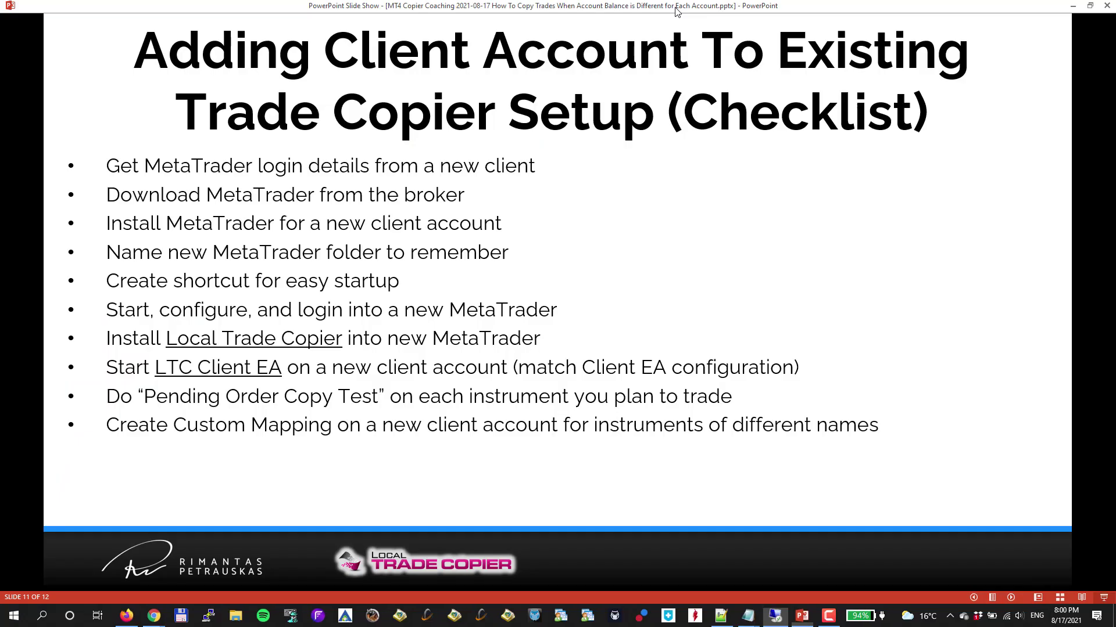
click(675, 8)
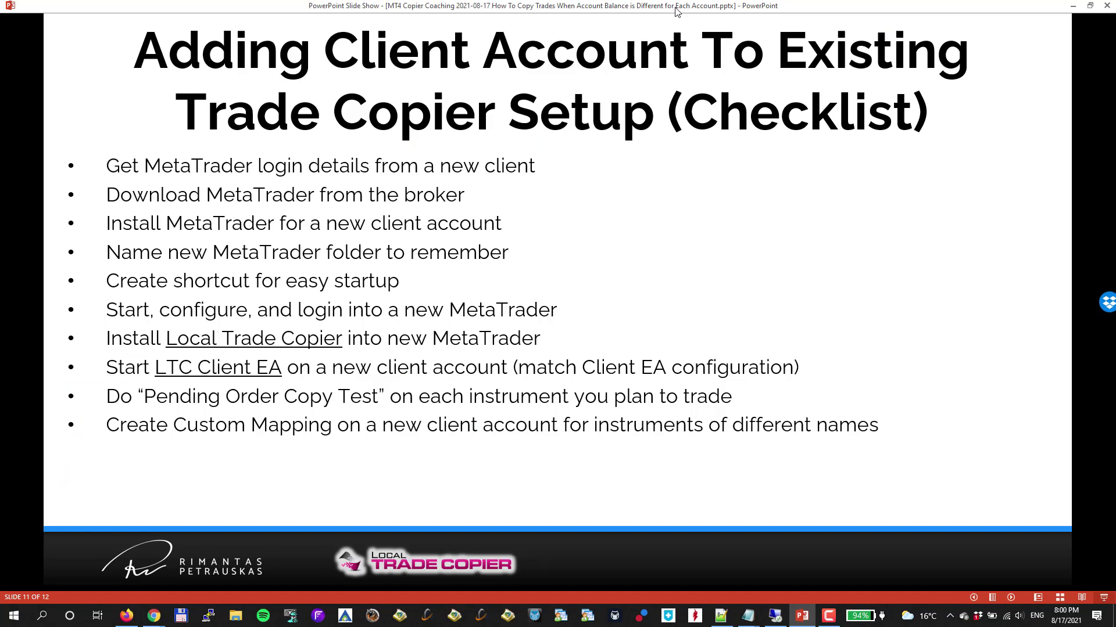
key(Right)
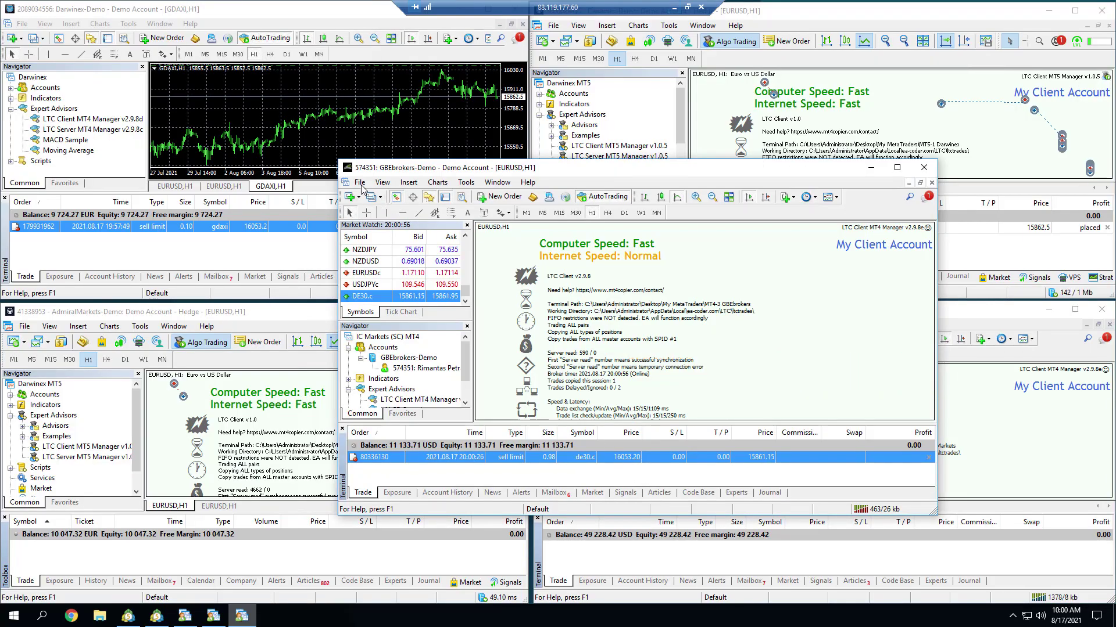
- Save the GBEbrokers terminal's profile via File > Profiles > Save As, overwriting Default
click(360, 183)
mouse_move(391, 238)
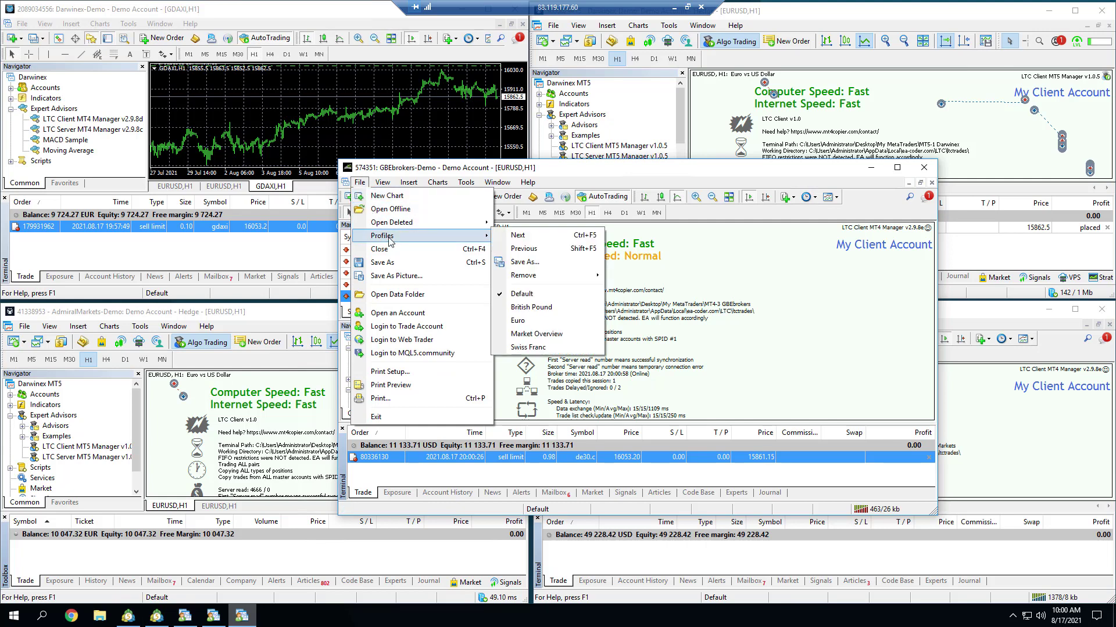
click(543, 262)
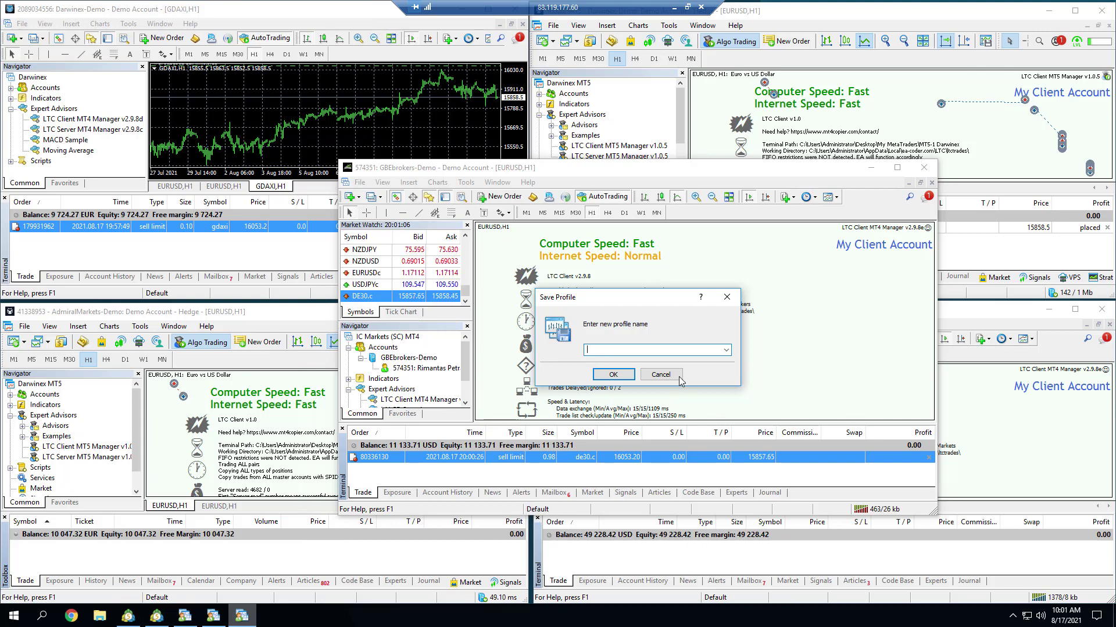
click(727, 350)
click(617, 366)
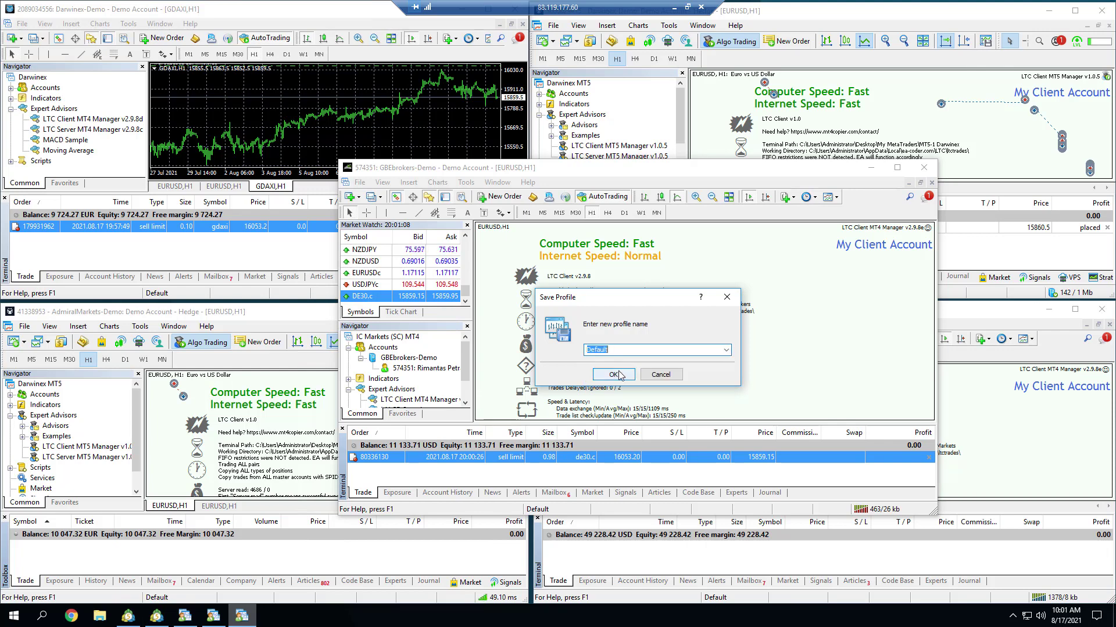
click(613, 374)
click(624, 372)
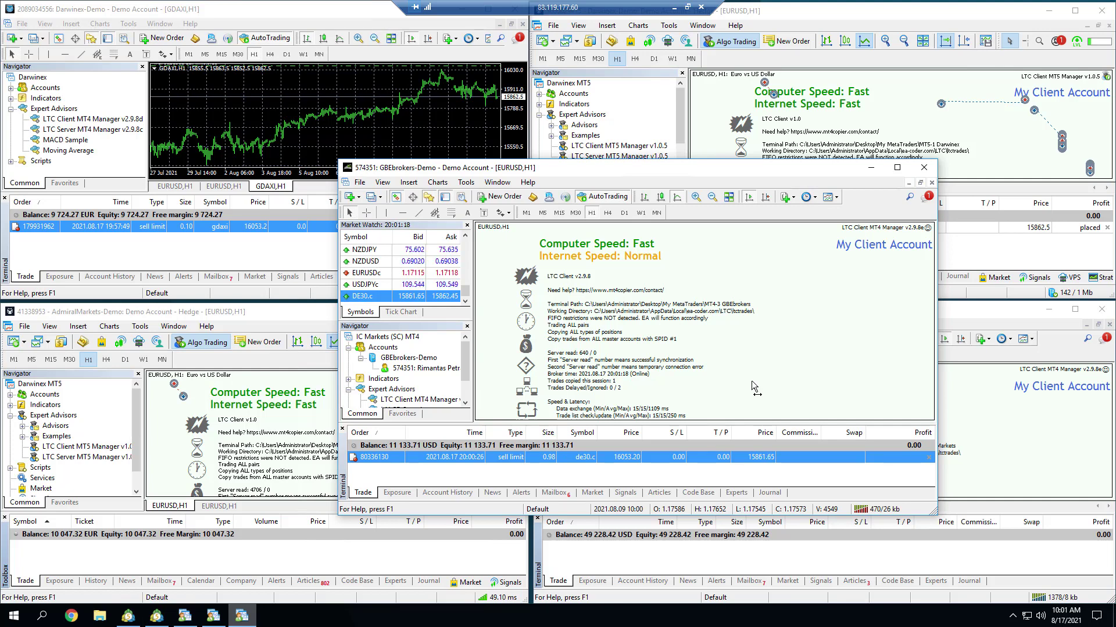
- Delete the master's pending GDAXI sell limit in Darwinex and confirm GBEbrokers' DE30.c copy is gone
click(322, 251)
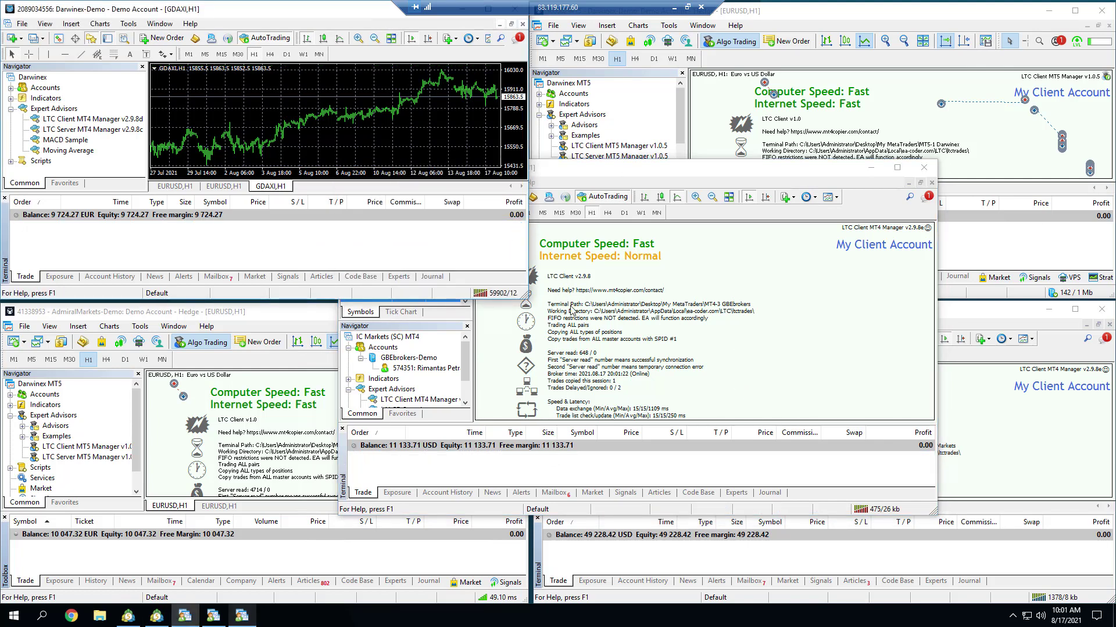
click(677, 250)
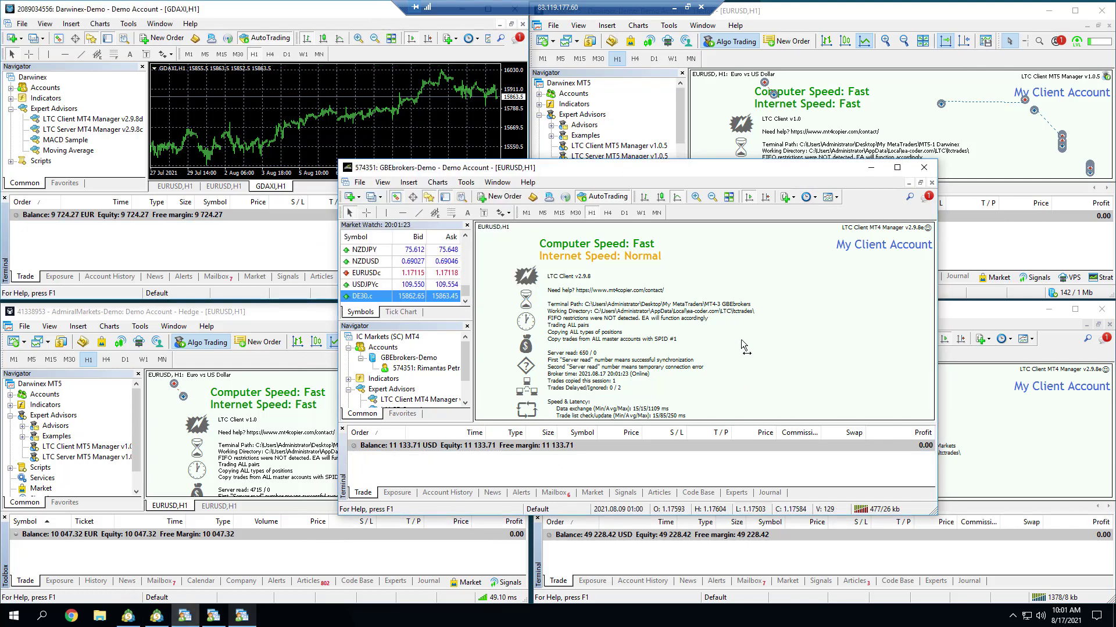
- Minimize the remote desktop connection to bring back the slide show's eleven-step client-account checklist
click(675, 11)
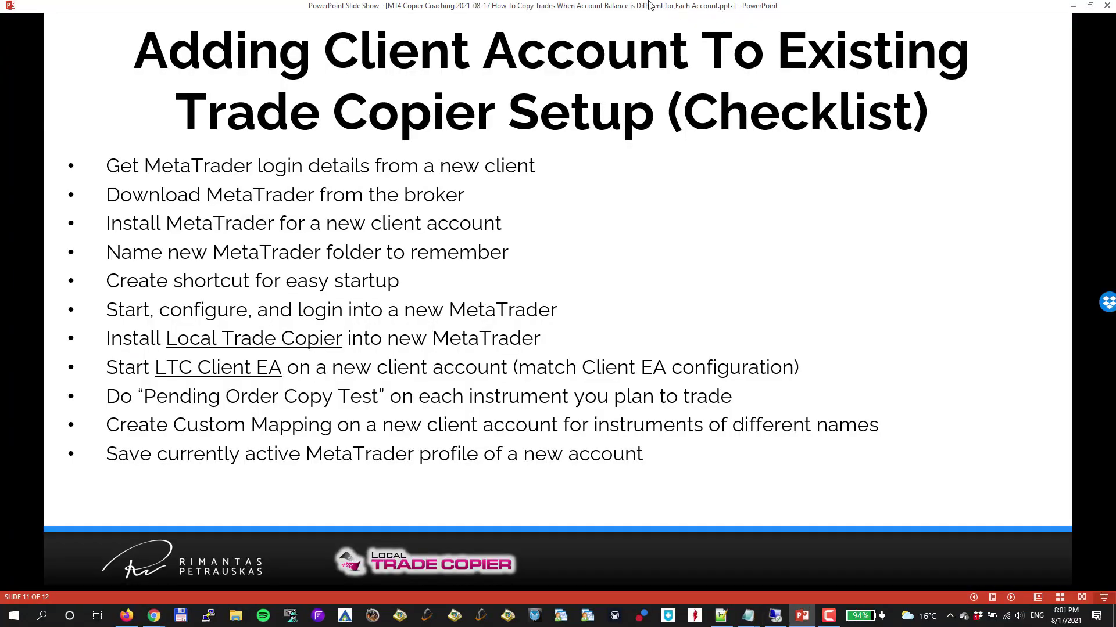